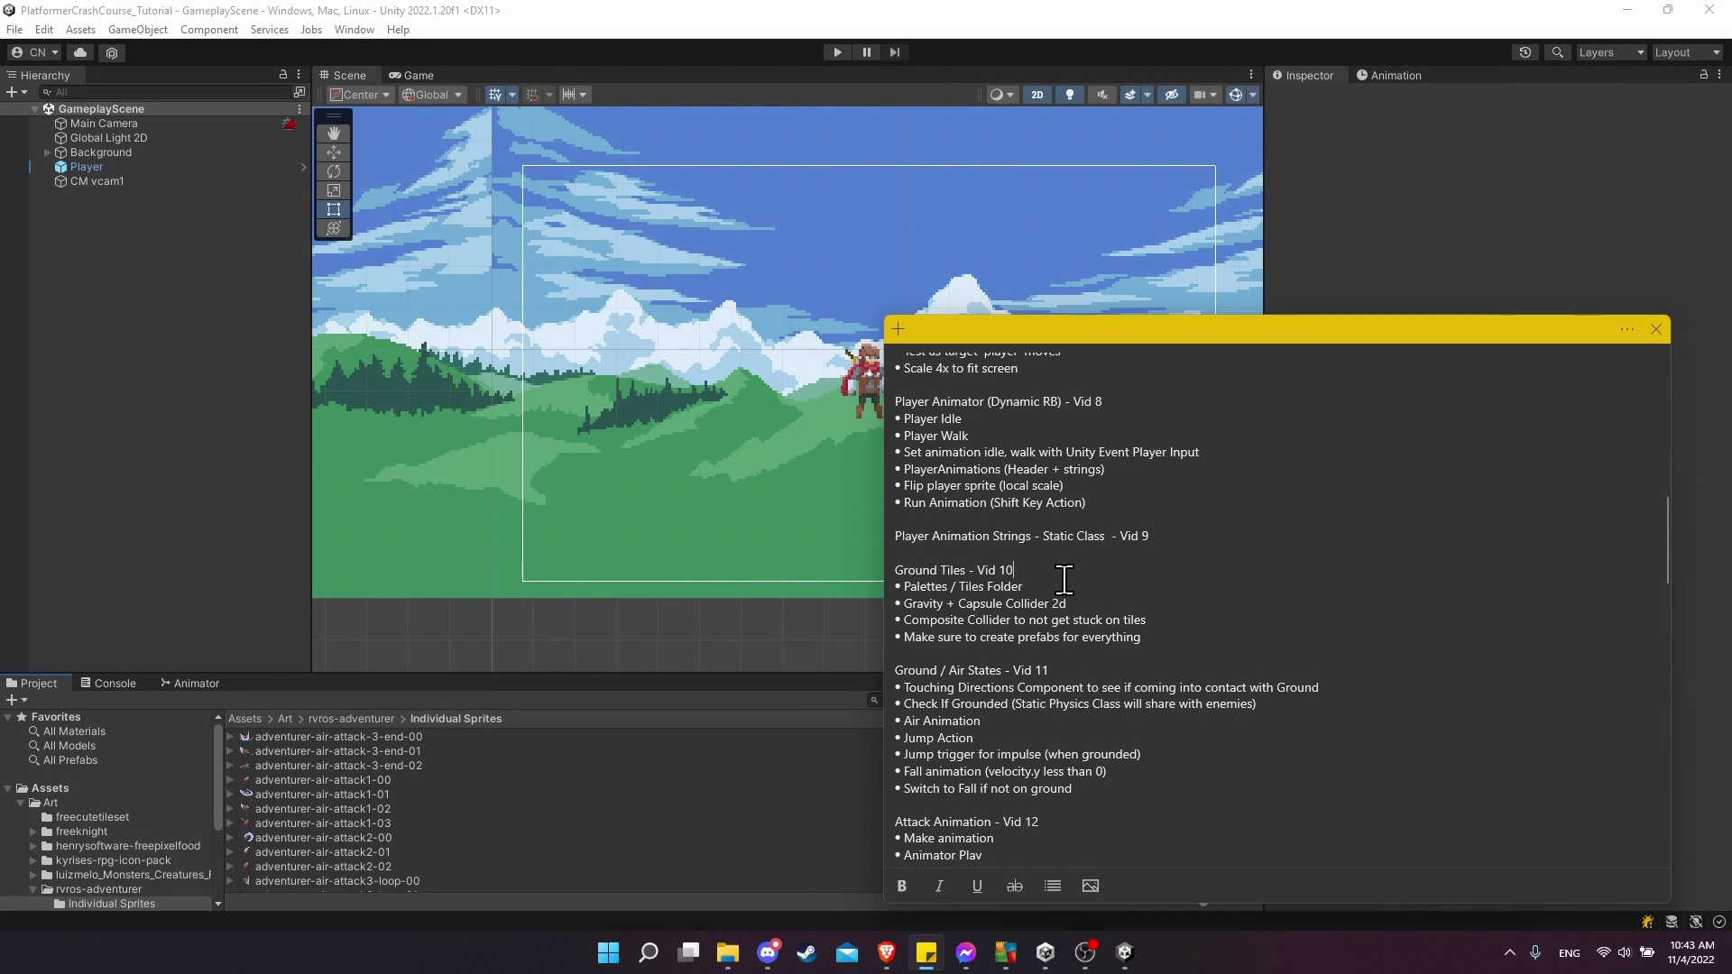
Step: Highlight the Ground Tiles heading and the word Palettes on its first bullet
key("Left")
key("Left")
key("Left")
key("Left")
key("Left")
key("Left")
key("Left")
key("Left")
key("Left")
key("shift+Home")
left_click(1063, 578)
left_click_drag(906, 591, 983, 588)
left_click(1093, 588)
Step: Read the Gravity + Capsule Collider 2d and Composite Collider bullets, then return to Unity
triple_click(906, 603)
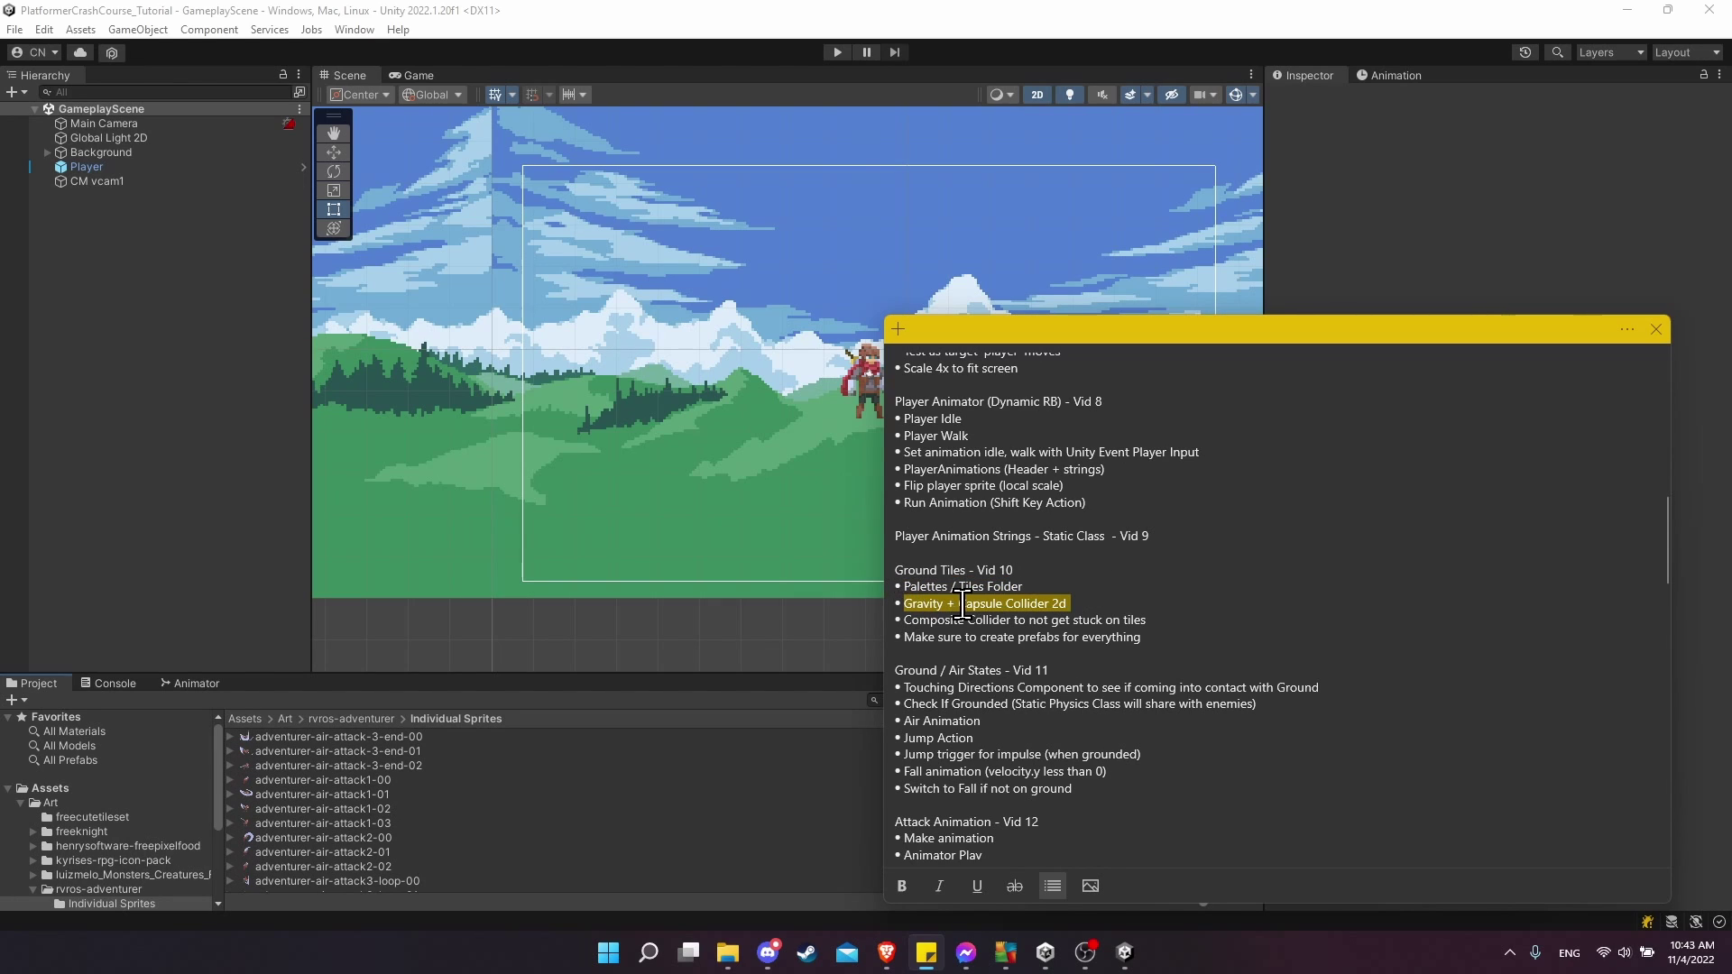
left_click(1002, 604)
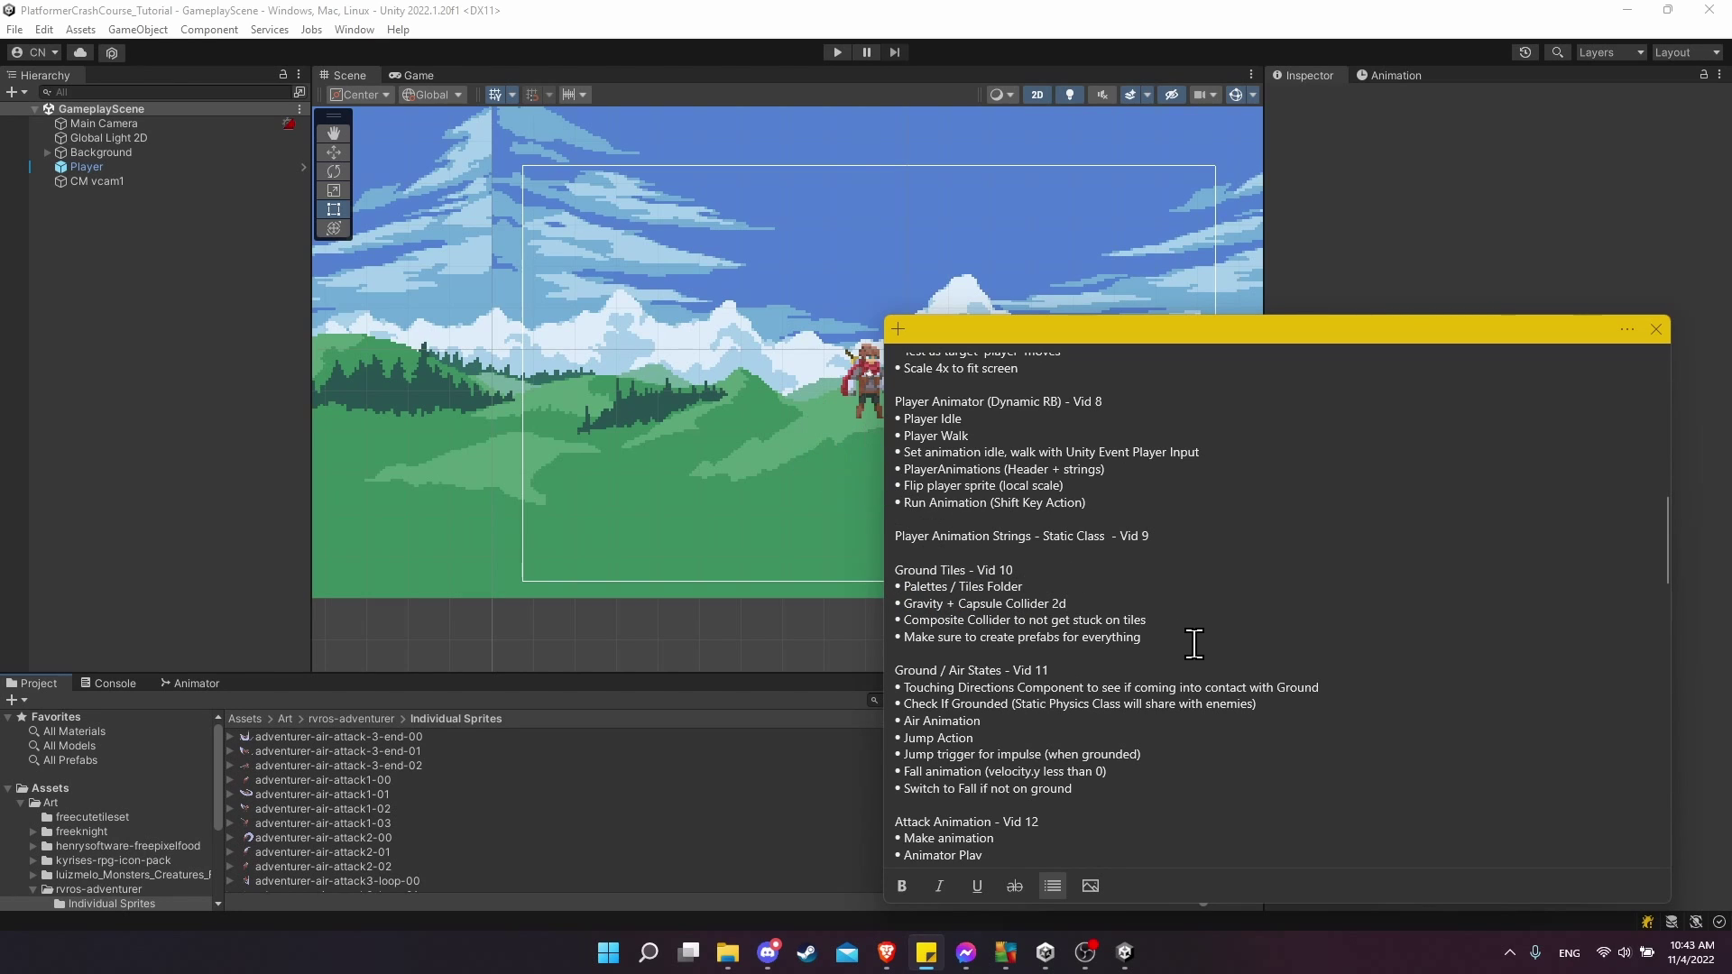
triple_click(1147, 622)
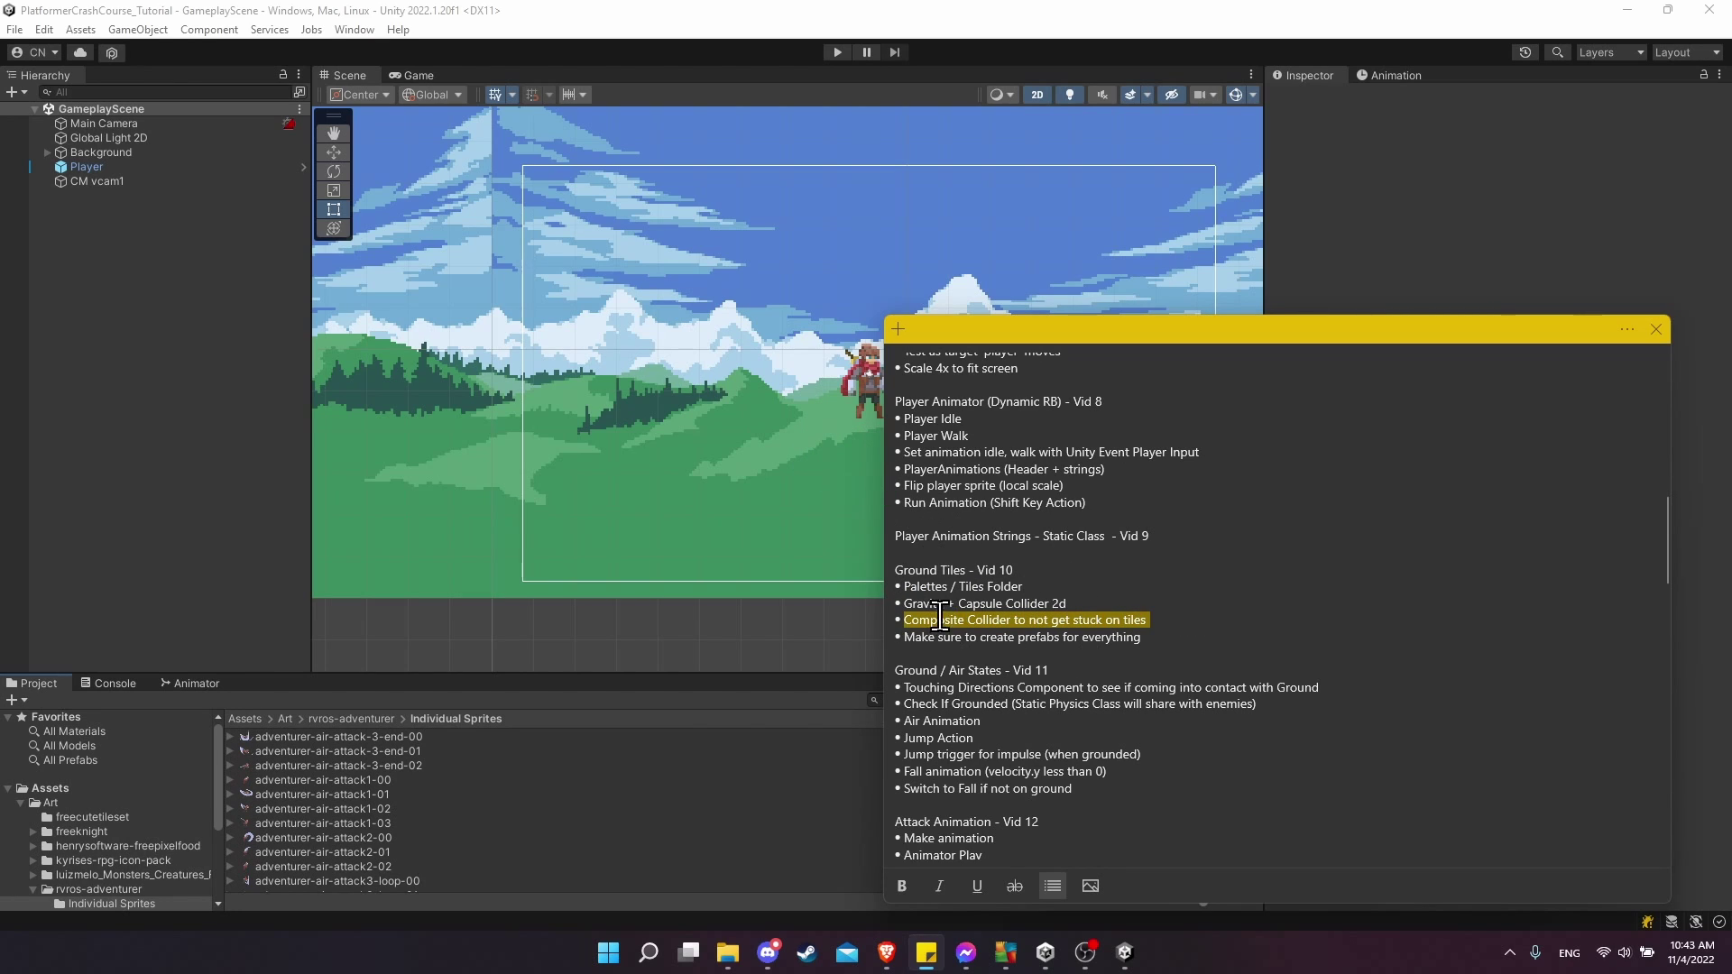
left_click(1002, 620)
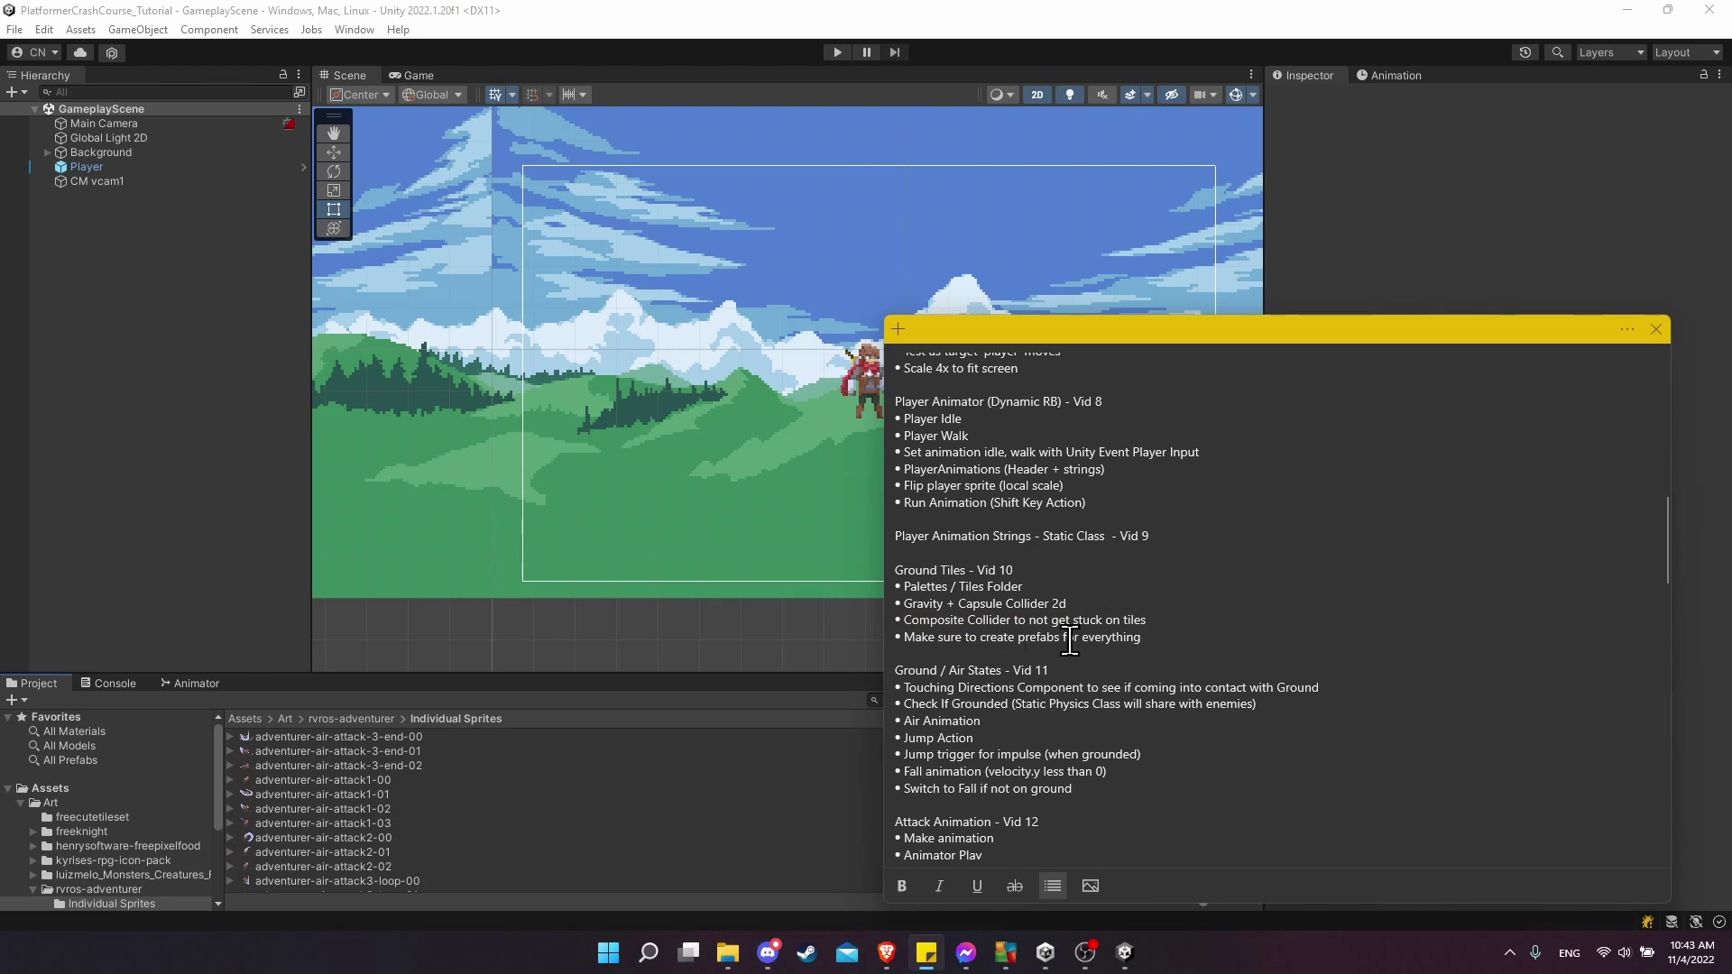
triple_click(905, 621)
left_click(968, 621)
left_click_drag(1019, 621, 1153, 619)
left_click(1153, 619)
left_click(498, 402)
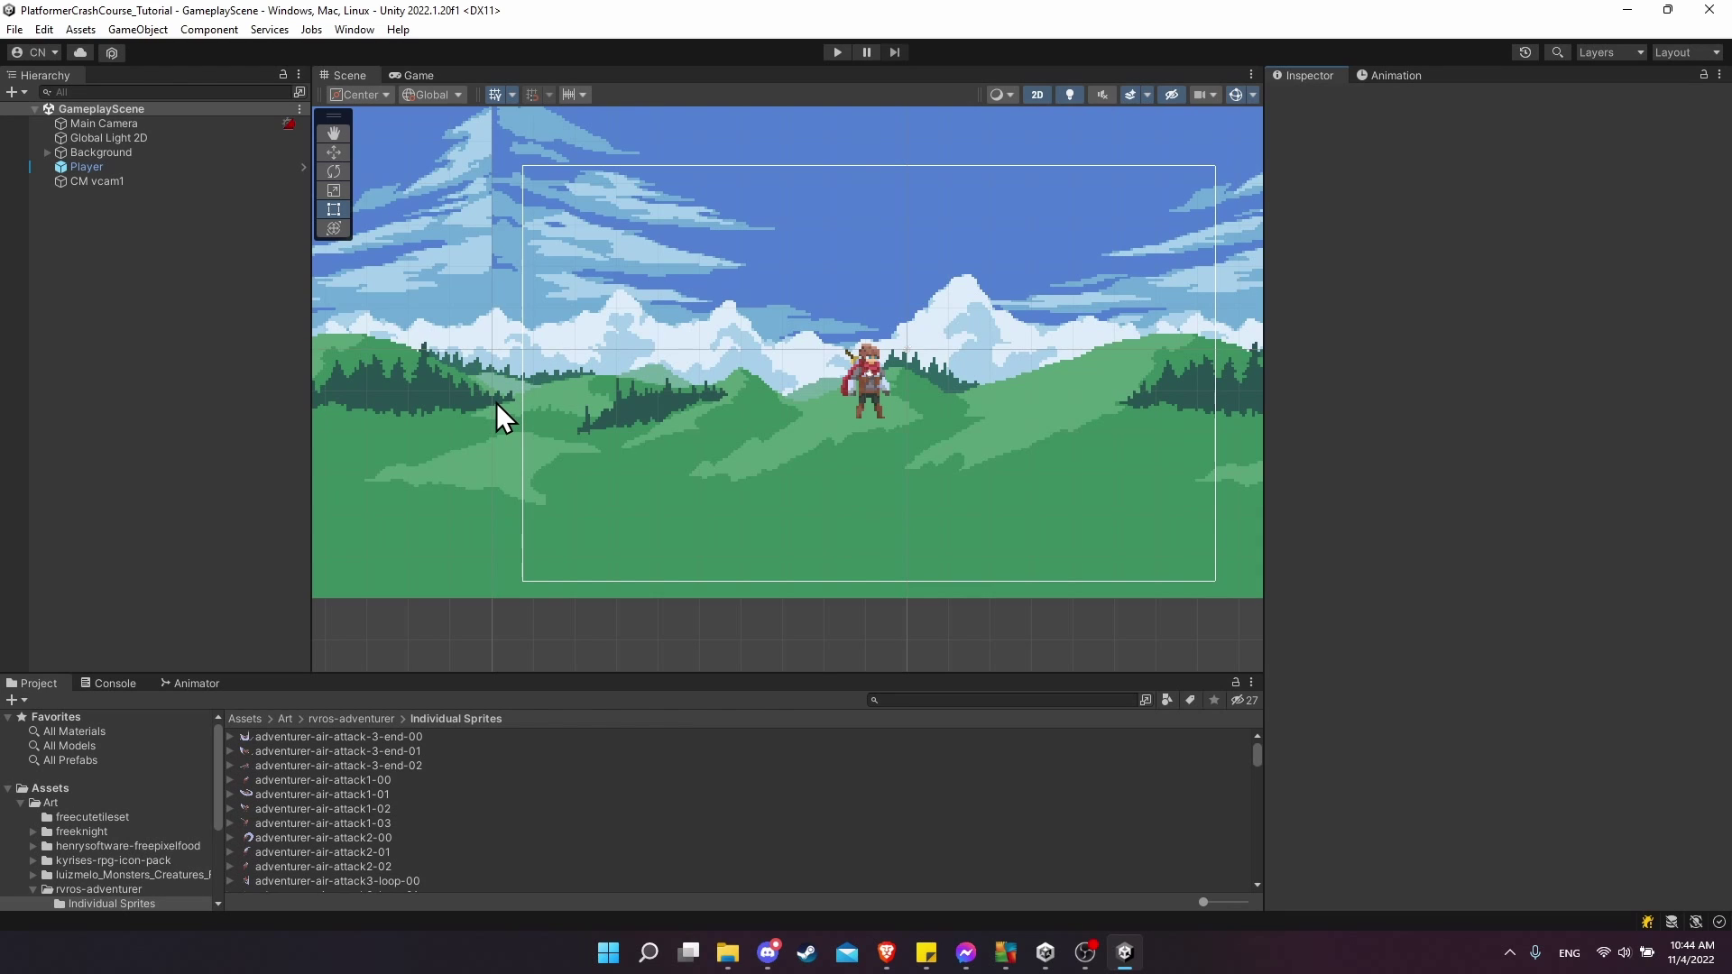
Step: Open Window > 2D > Tile Palette, dock it beside Animation, and widen the panel
left_click(365, 32)
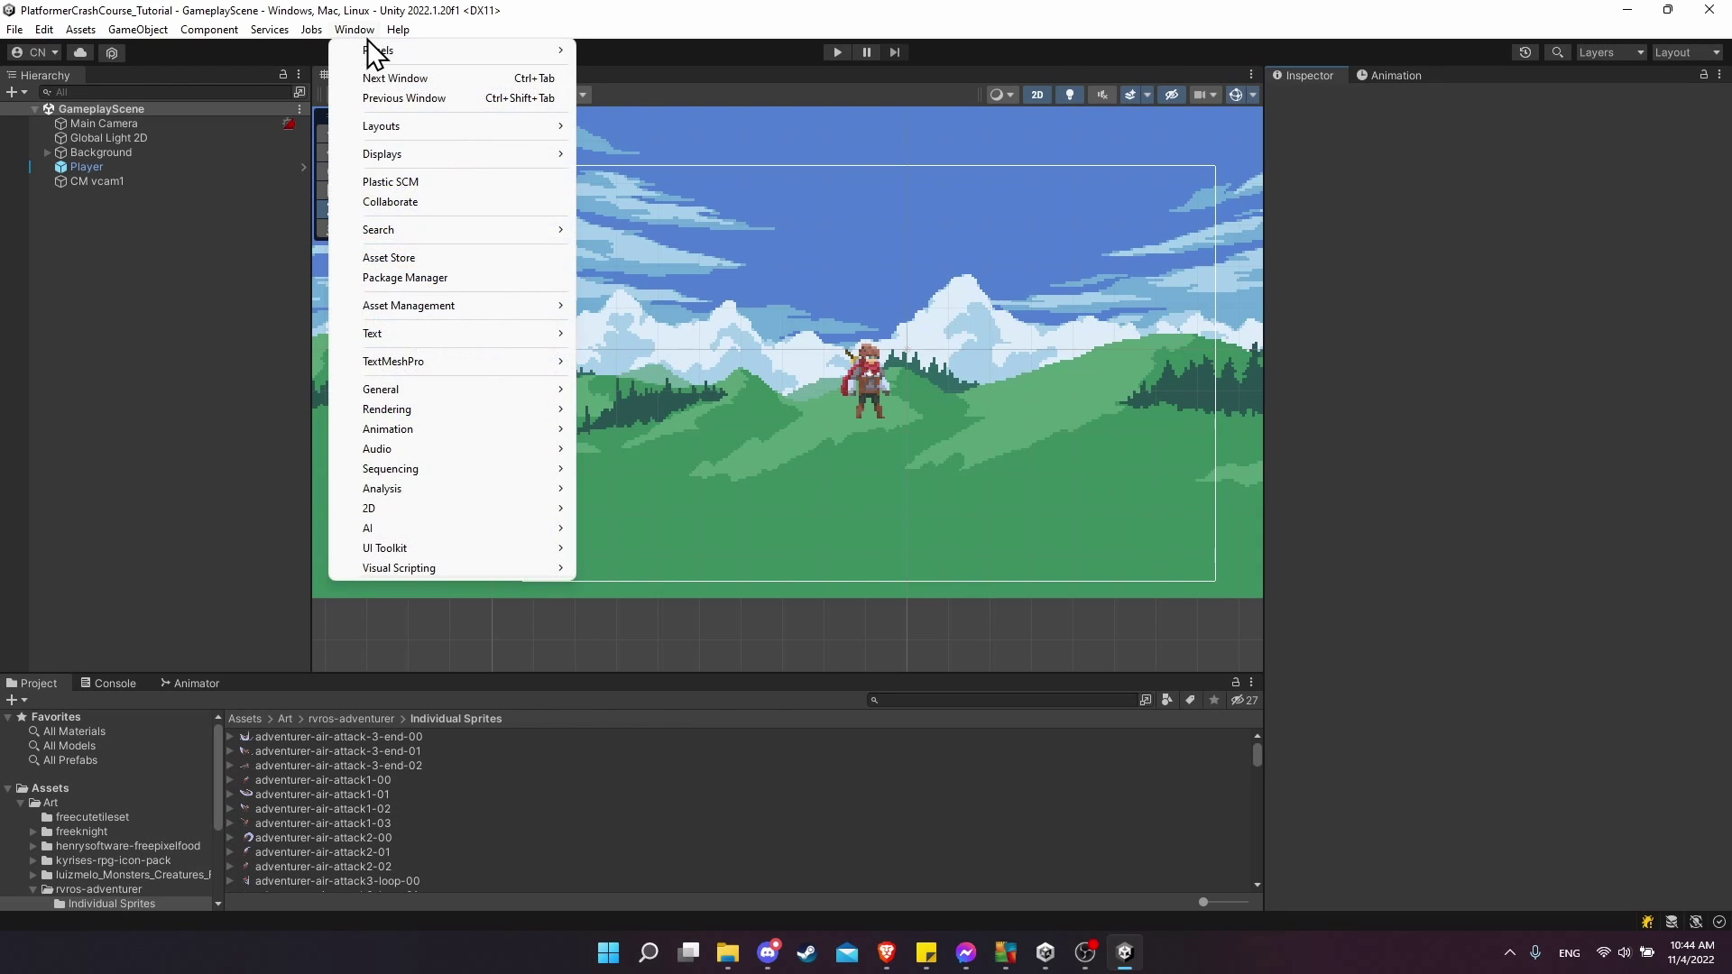
mouse_move(435, 507)
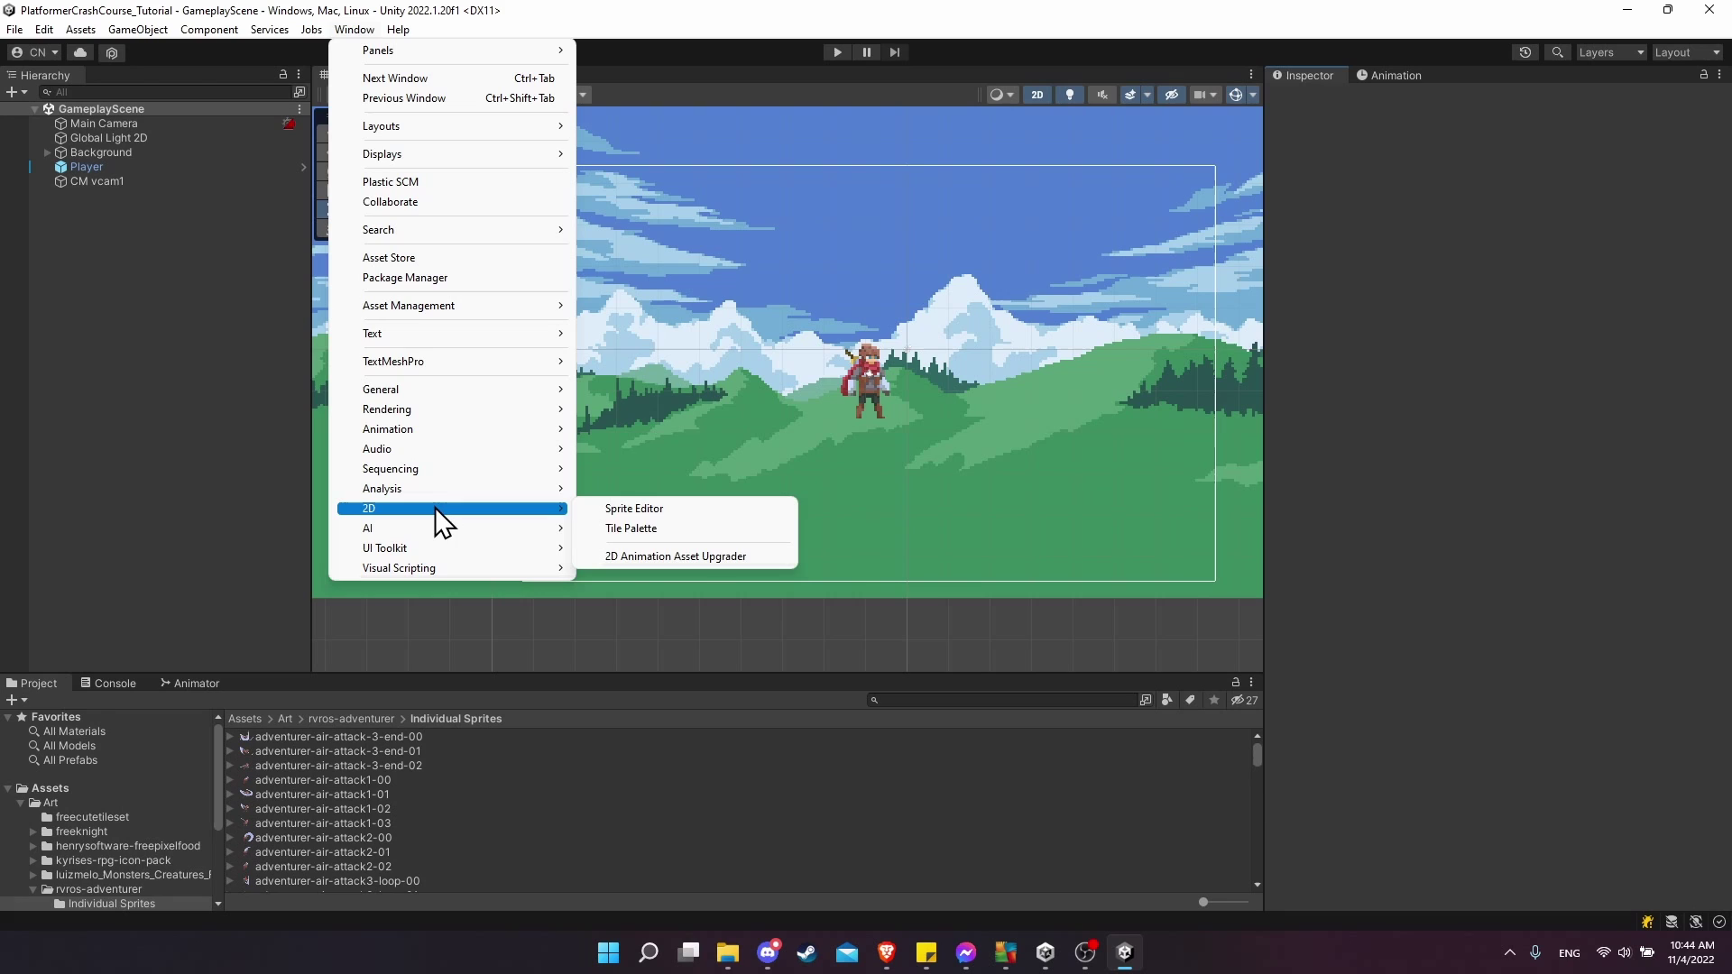
left_click(673, 532)
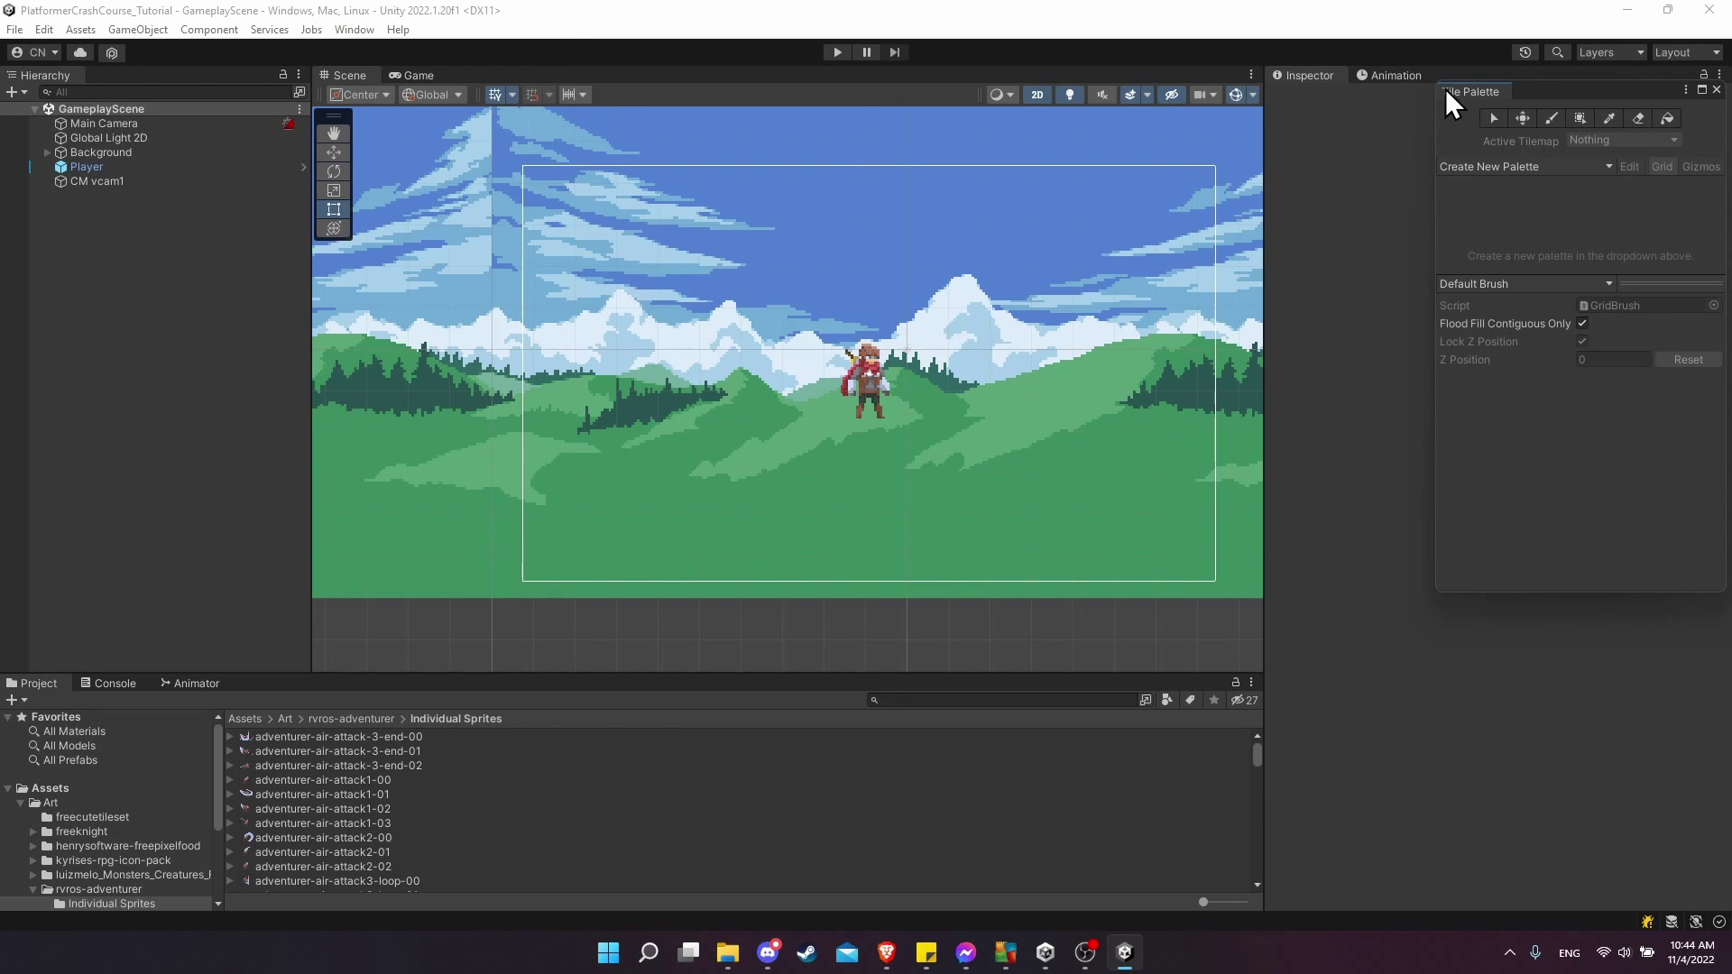
left_click_drag(1454, 90, 1445, 73)
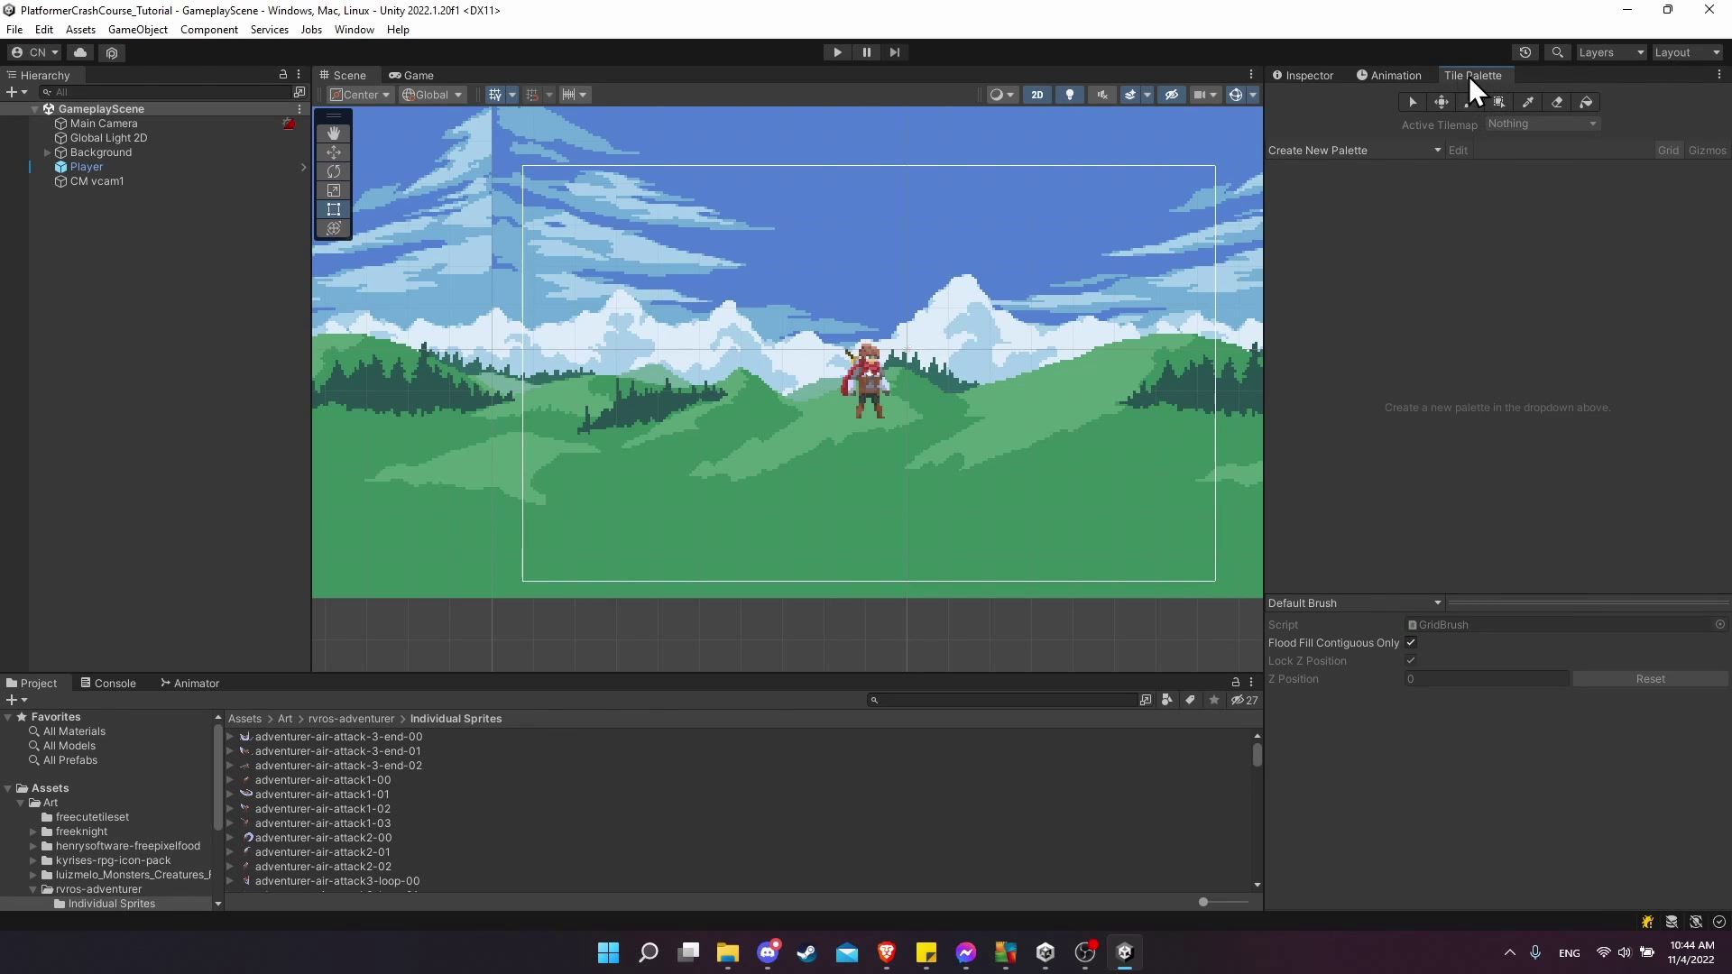
left_click_drag(1260, 142, 1134, 153)
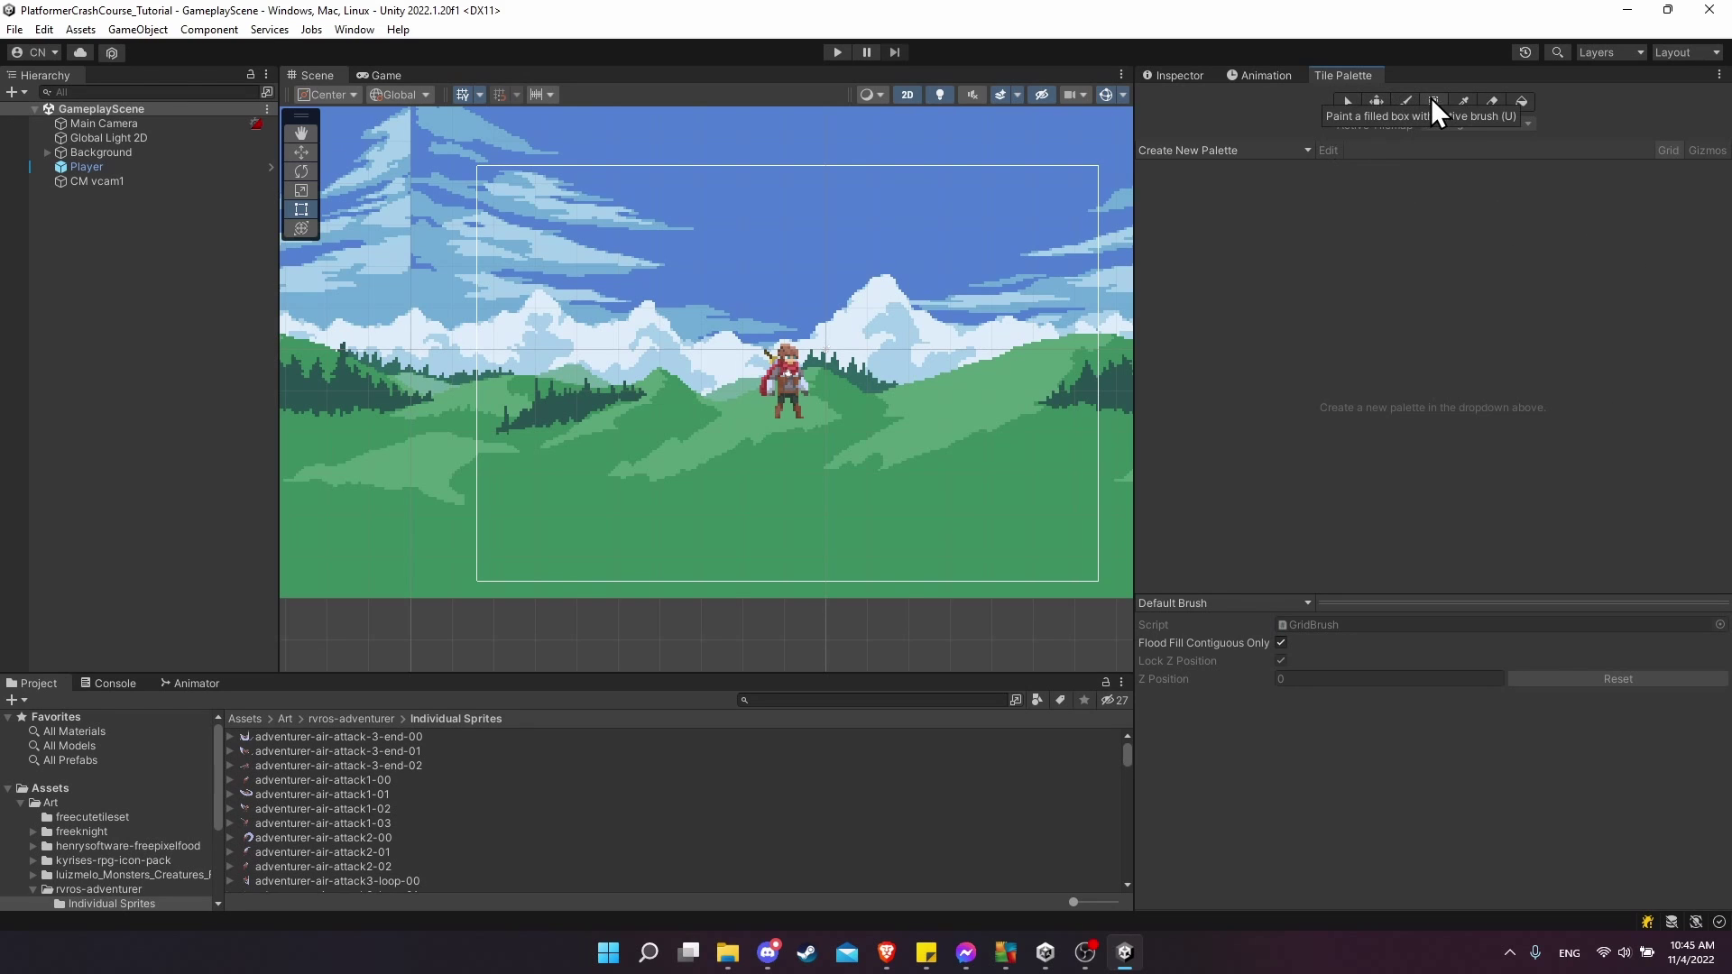
scroll(67, 776, "down", 2)
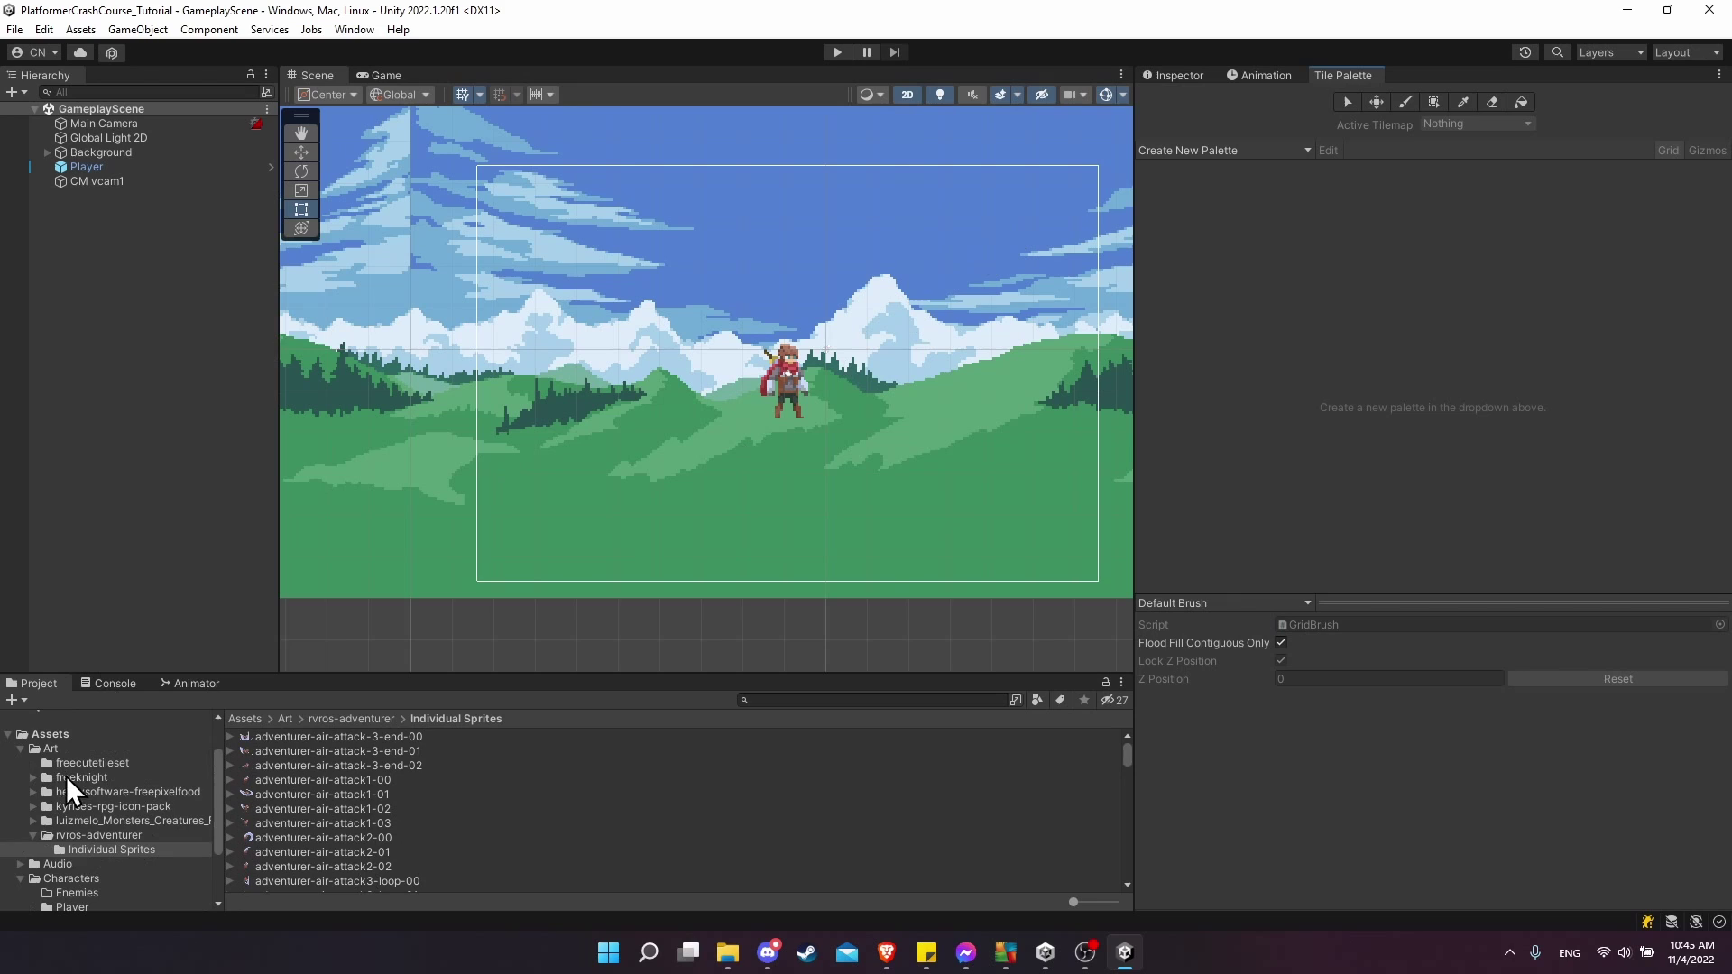
Step: Select the Tileset texture in the Art/freecutetileset folder
left_click(32, 835)
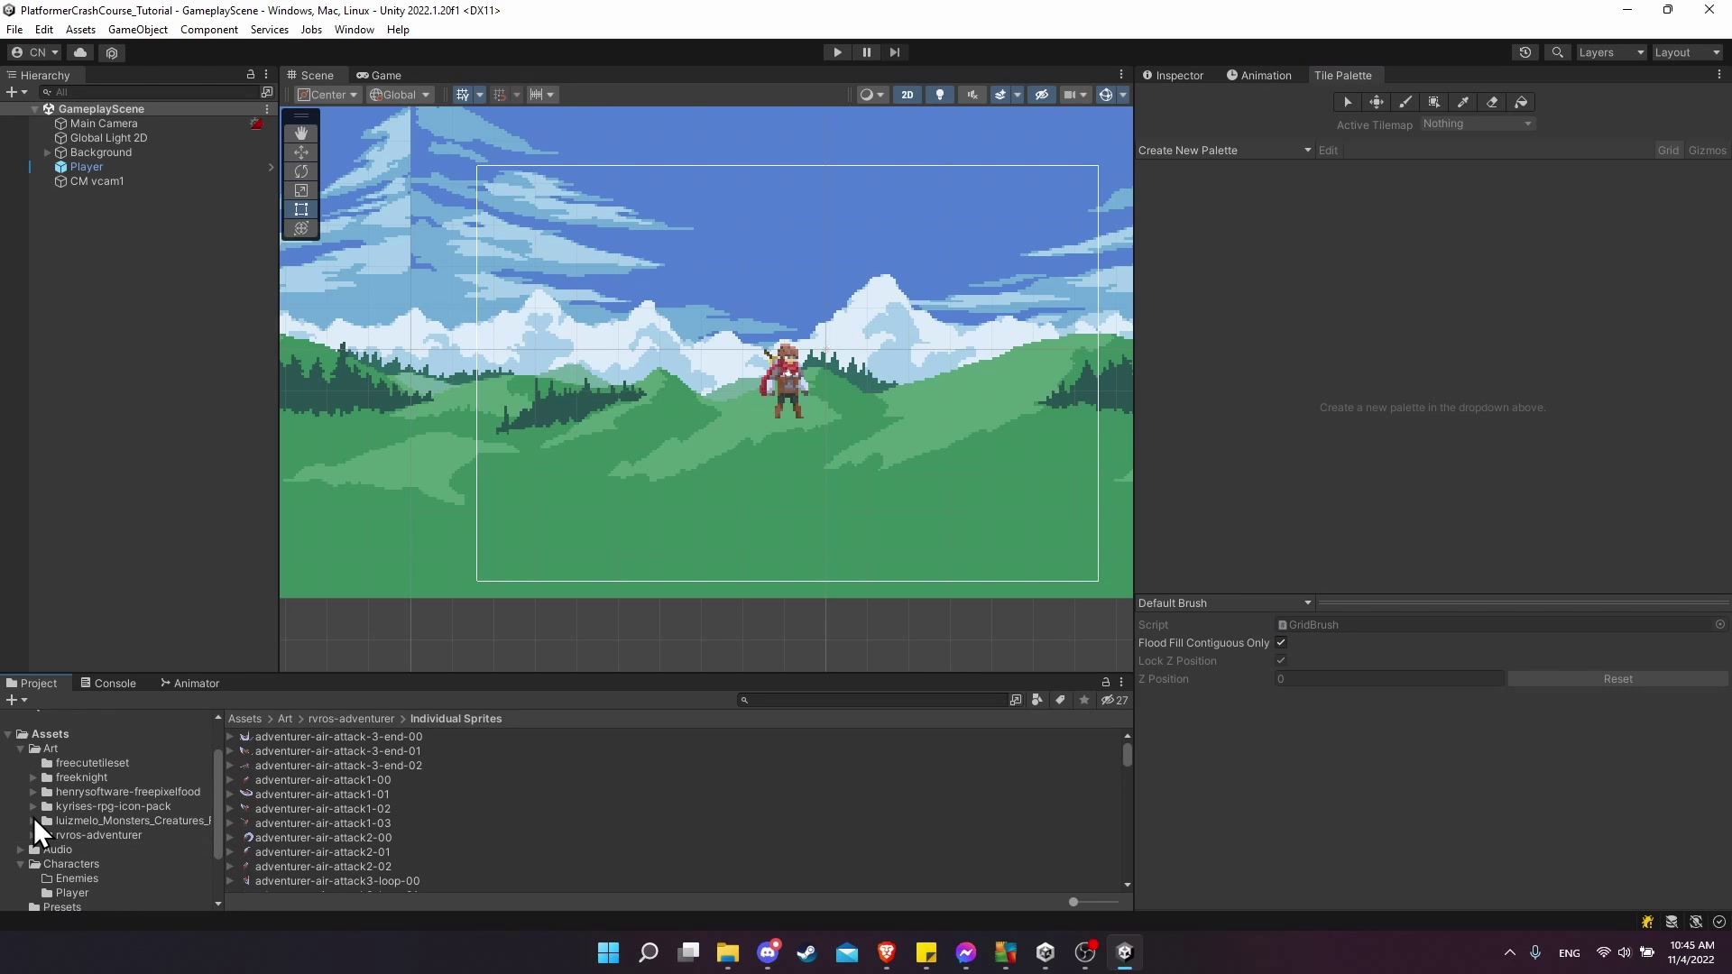
left_click(52, 765)
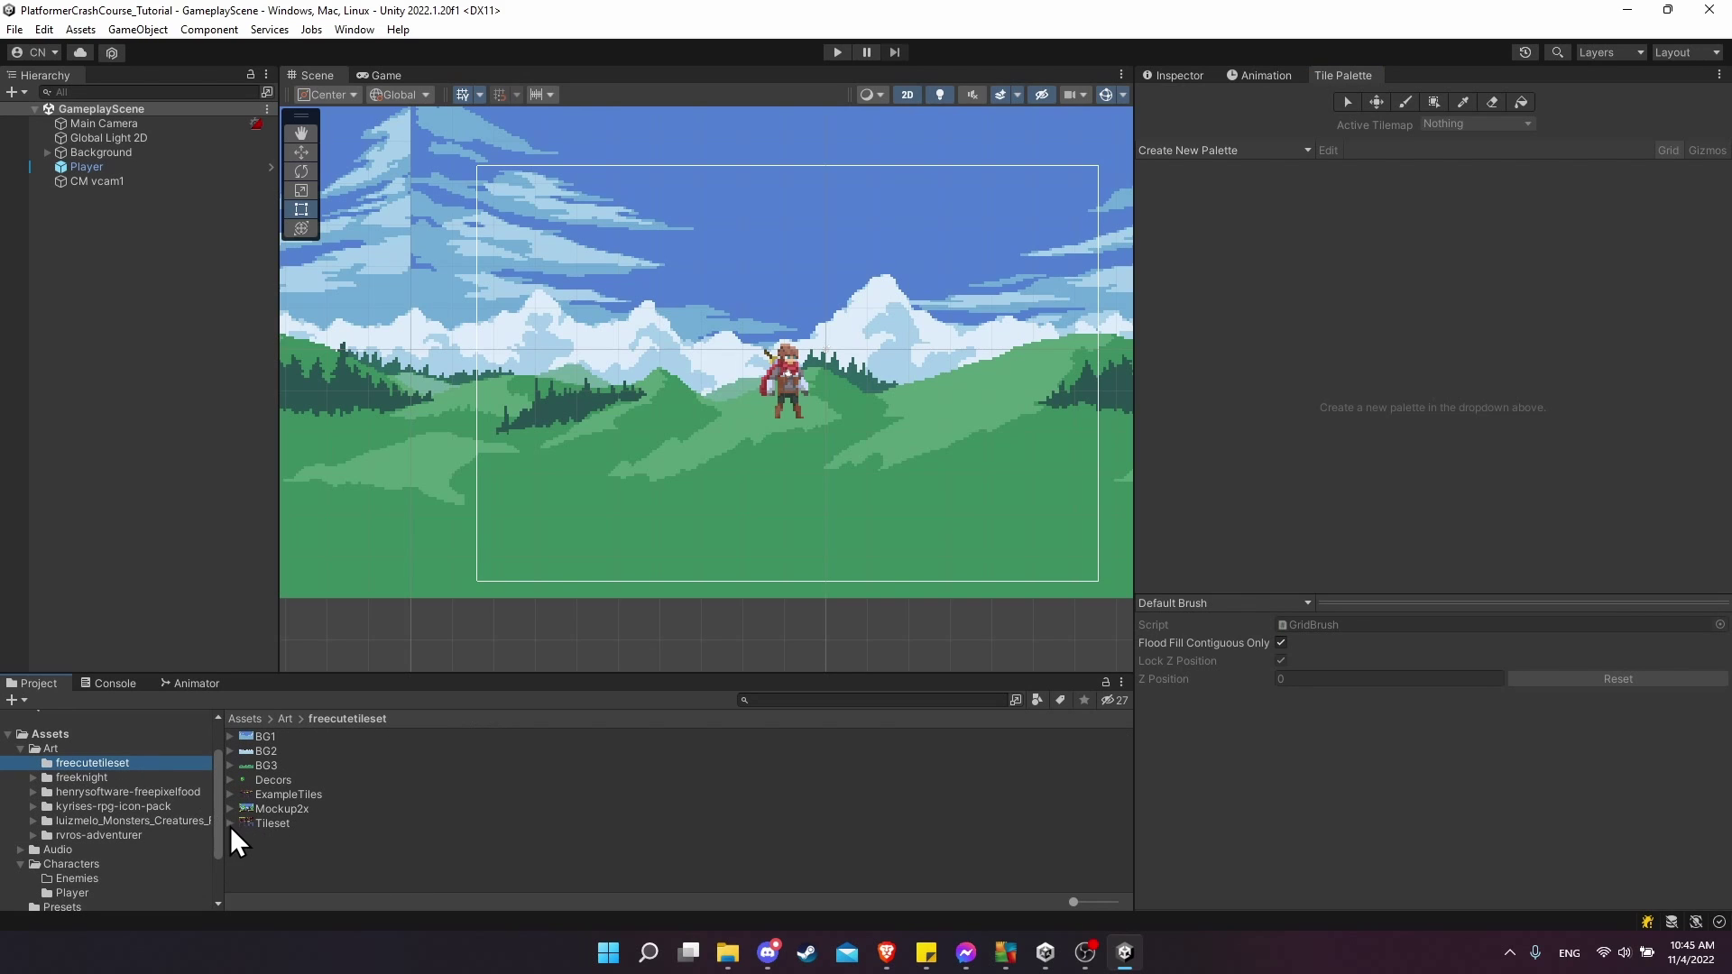
left_click(231, 824)
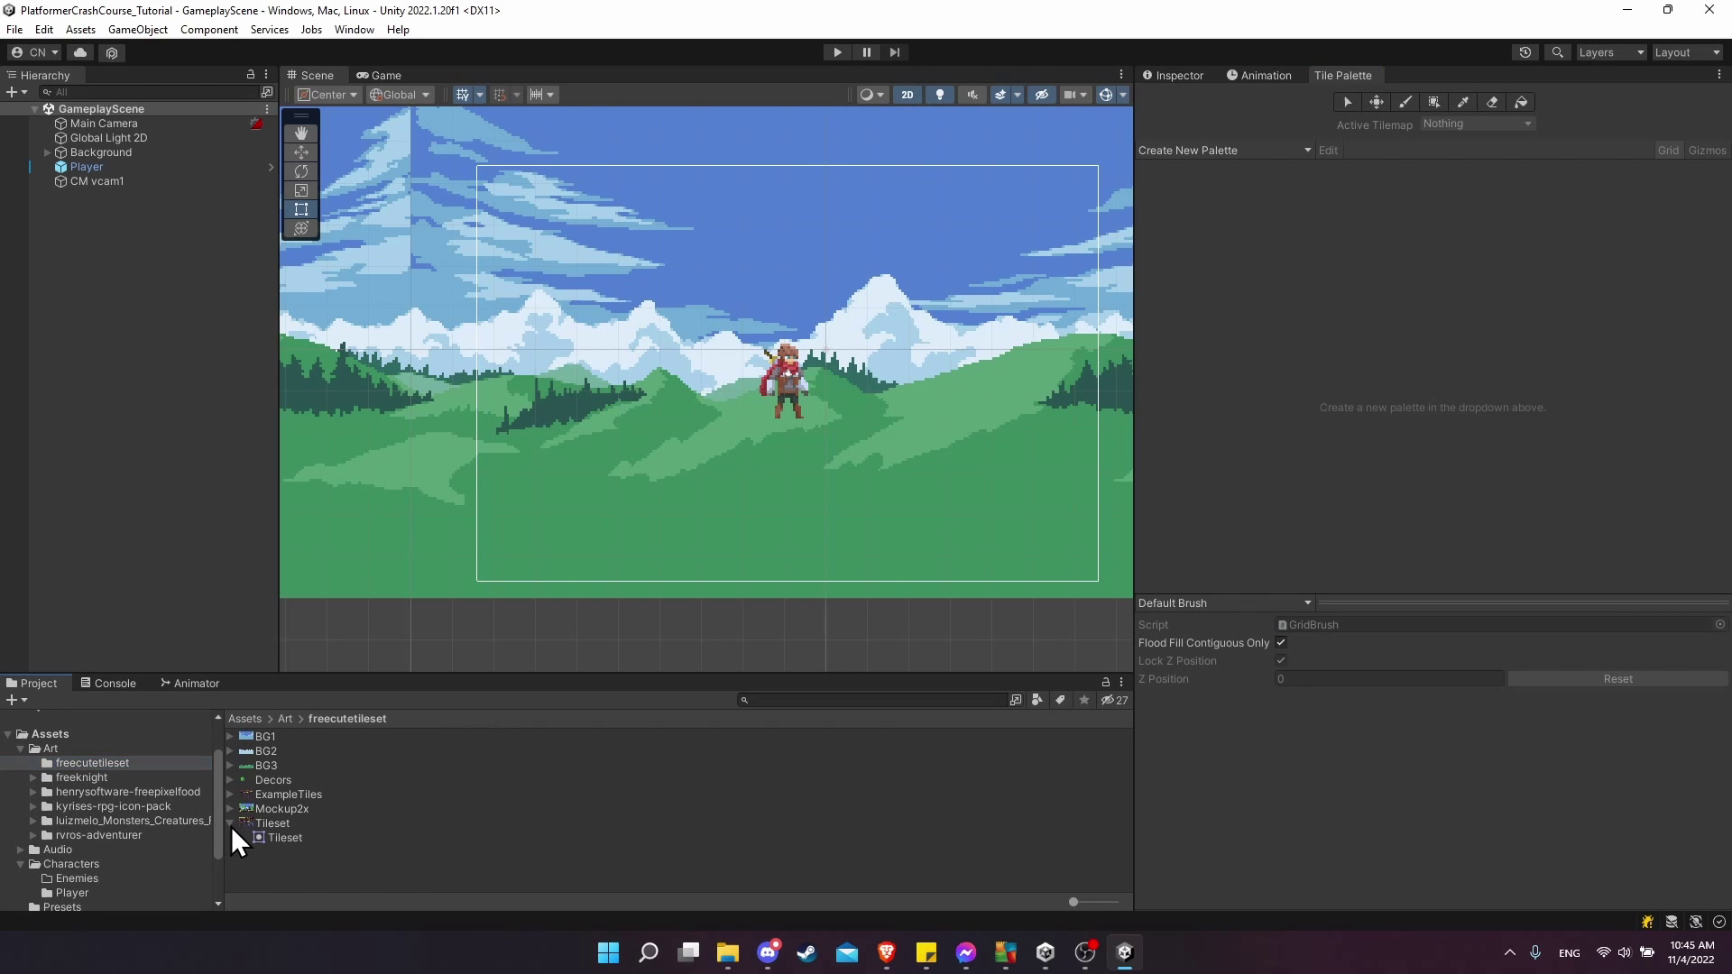
left_click(300, 824)
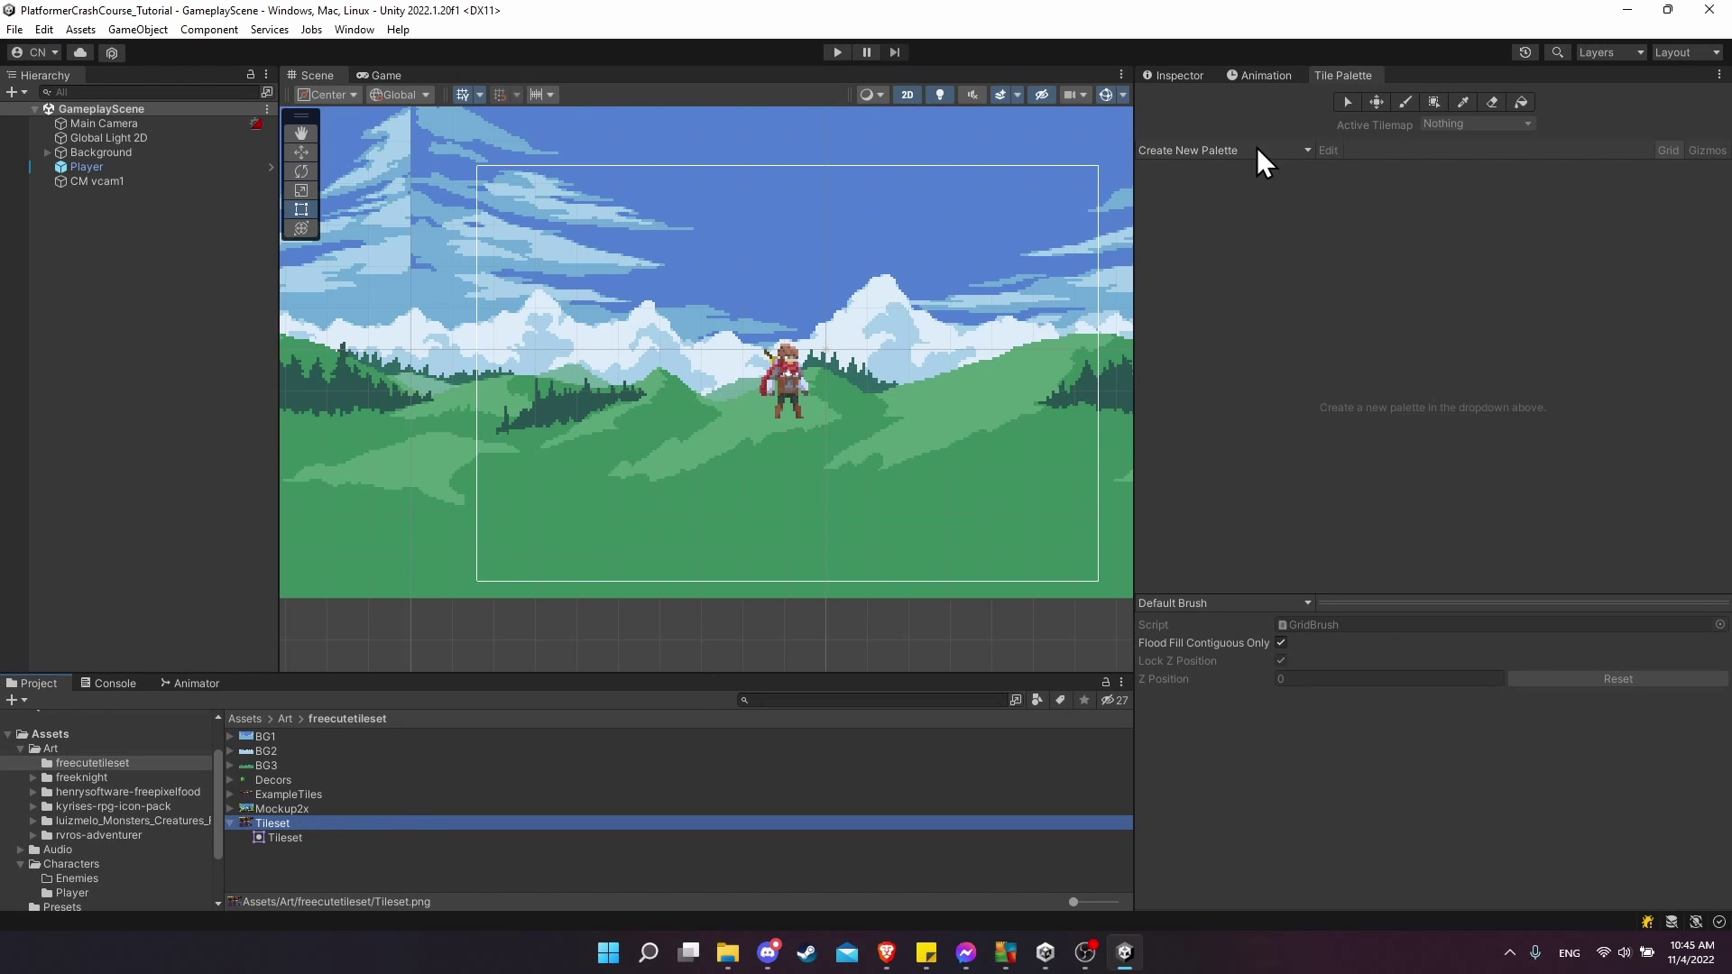
Step: Set the Tileset's Sprite Mode to Multiple and open the Sprite Editor
left_click(1180, 77)
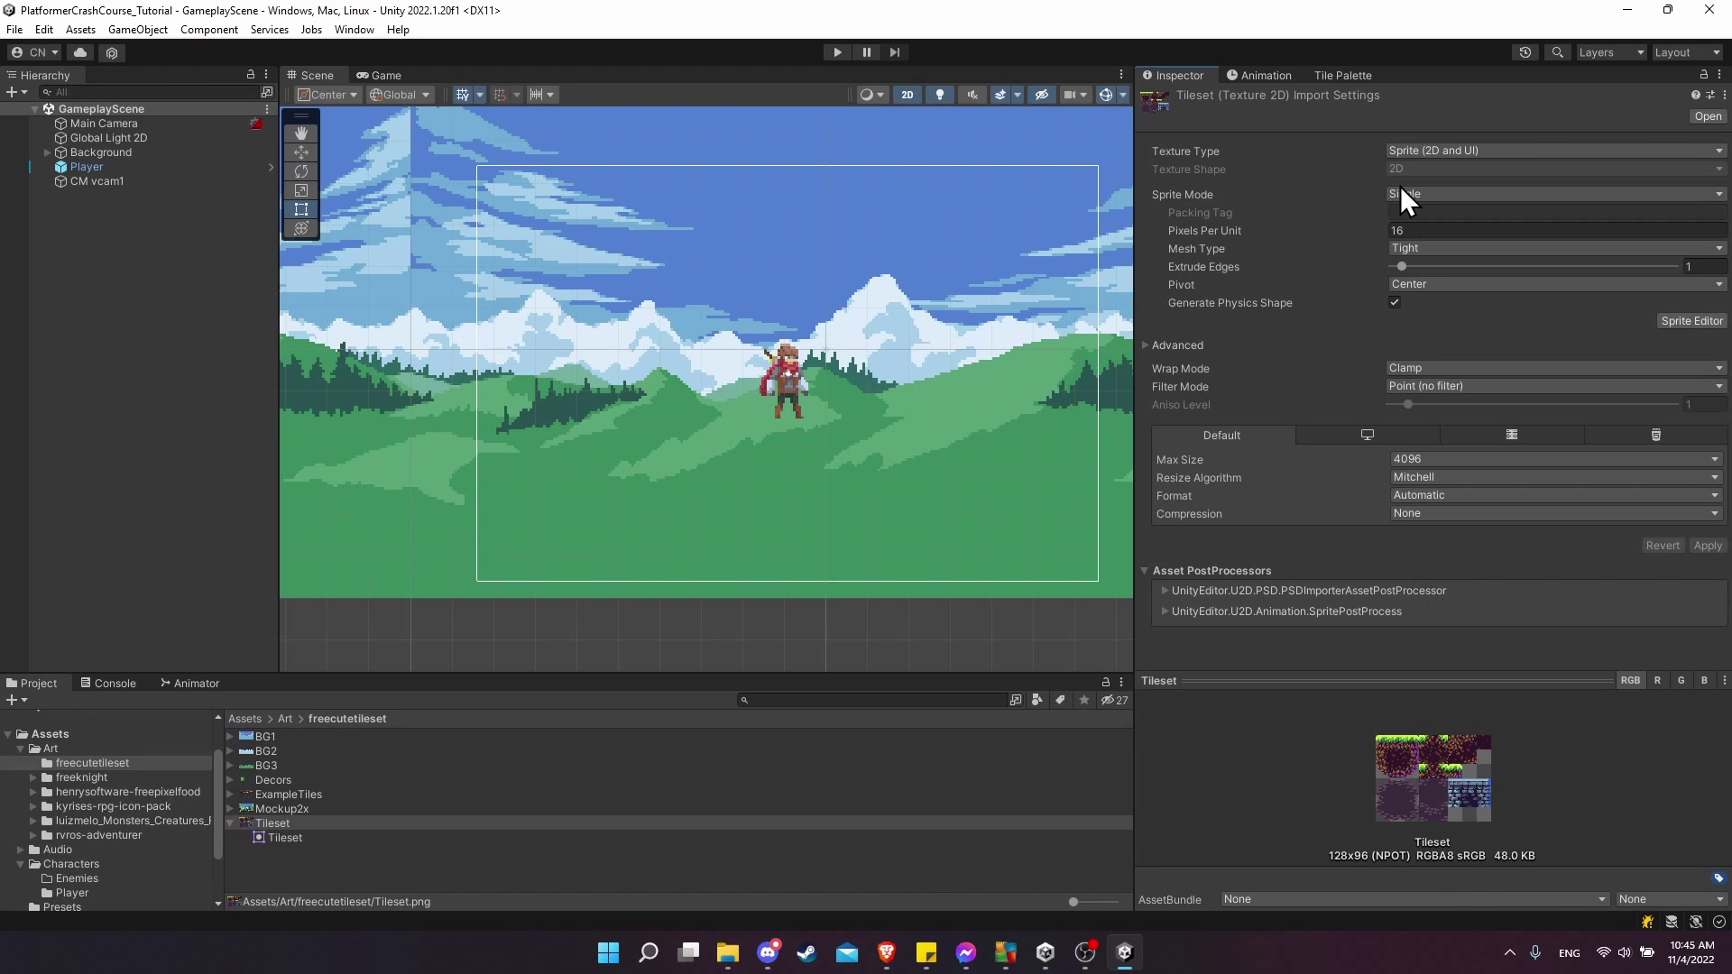
left_click(1435, 197)
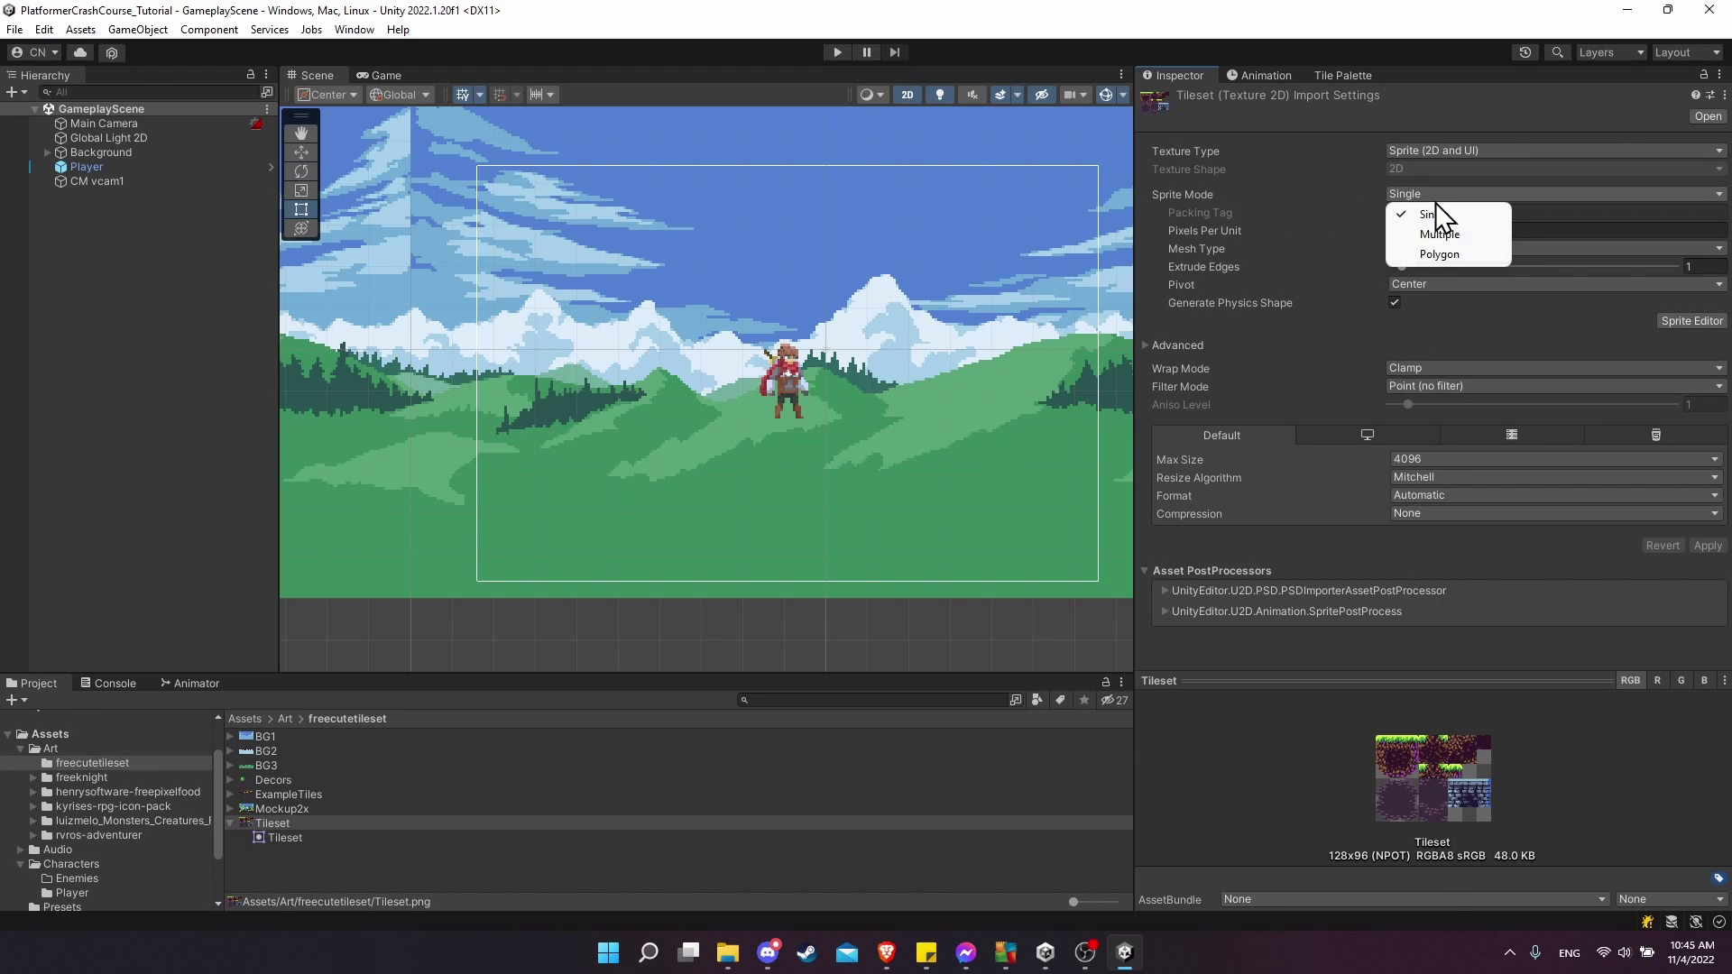
left_click(1443, 233)
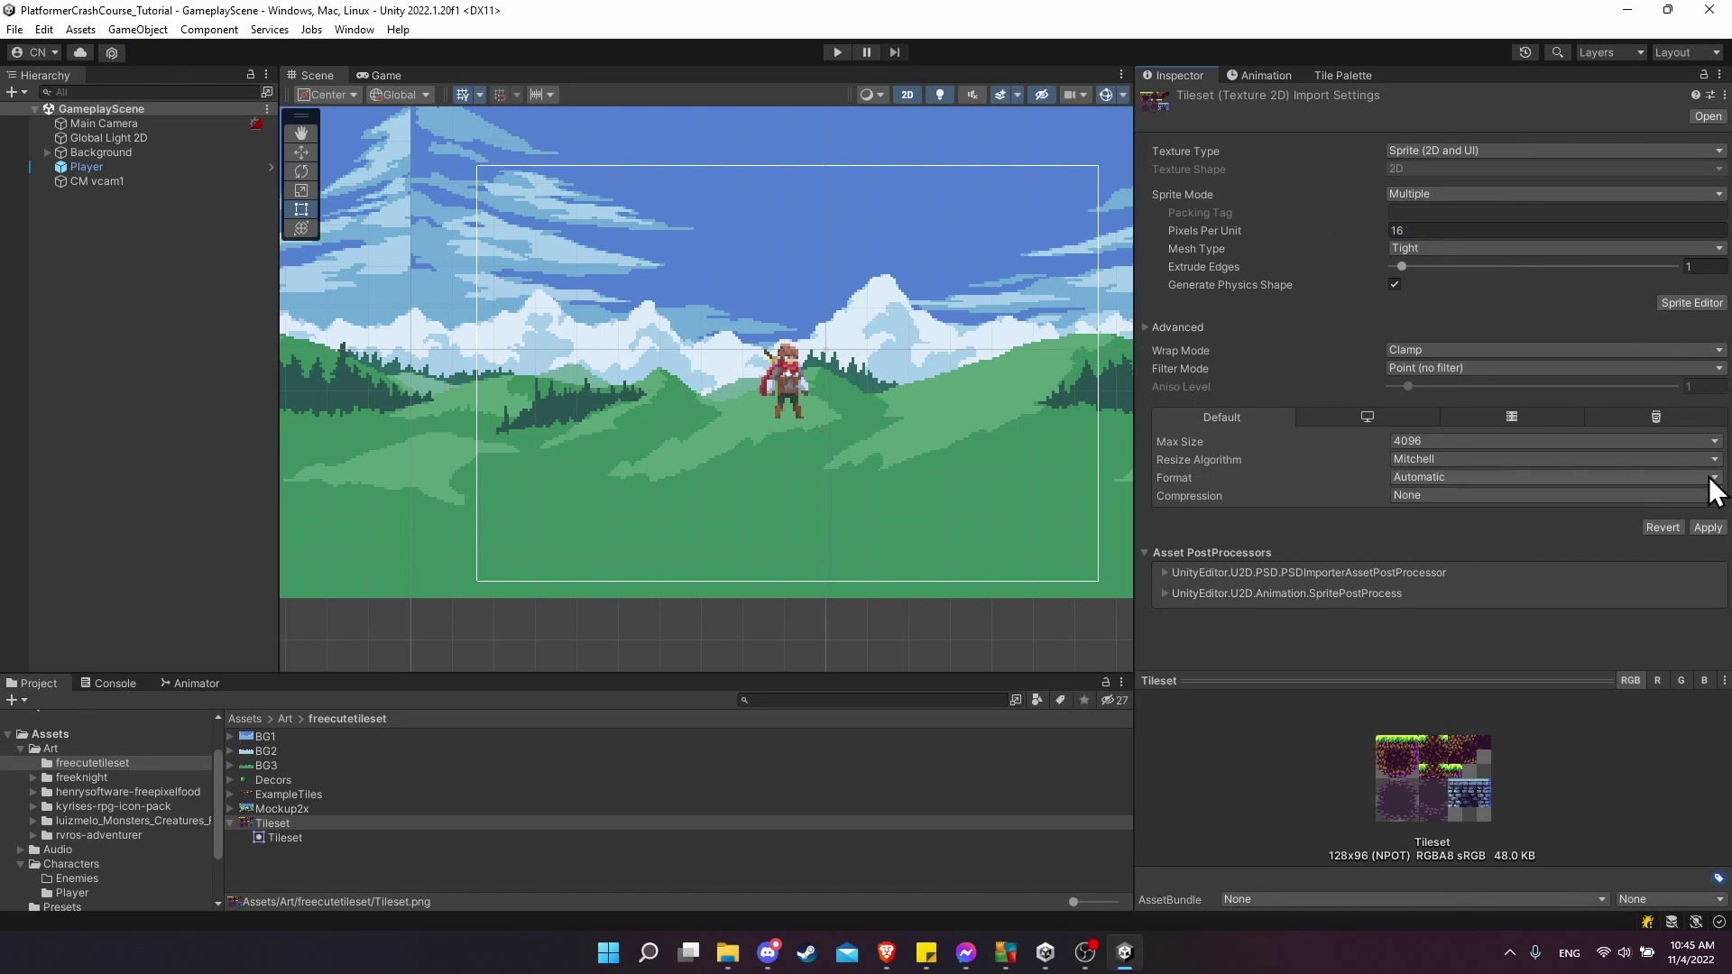
left_click(1692, 303)
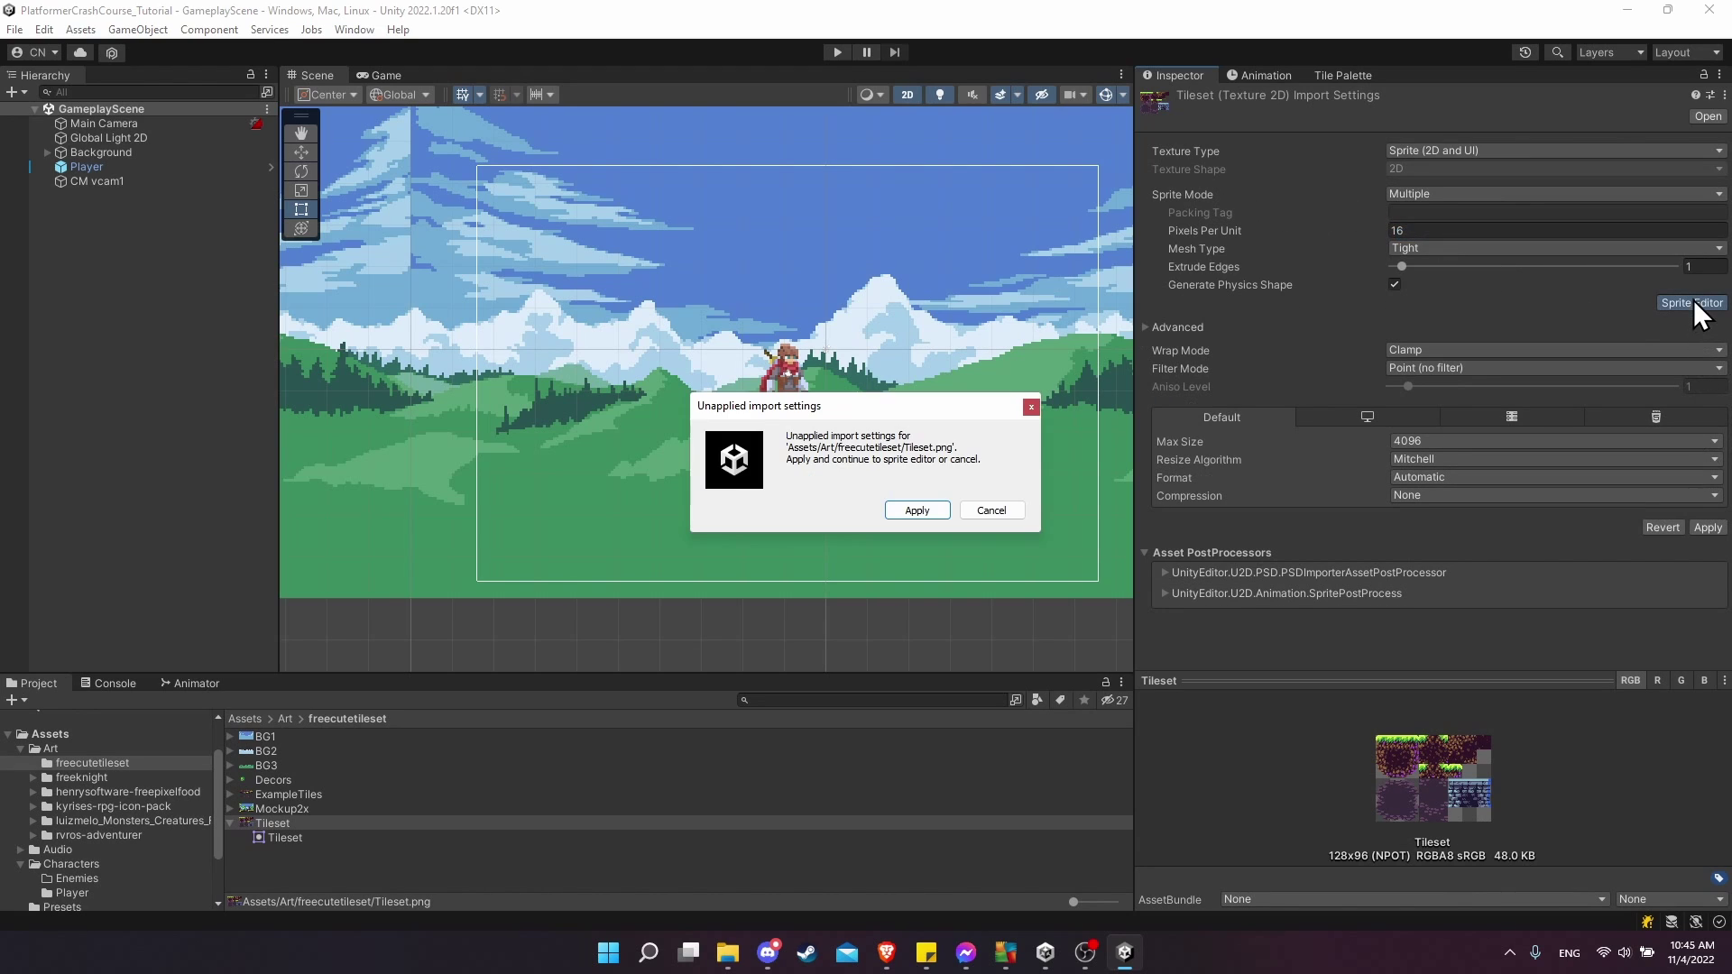
Step: Apply the import settings and set slicing to Grid By Cell Size, 16×16 pixels
left_click(908, 507)
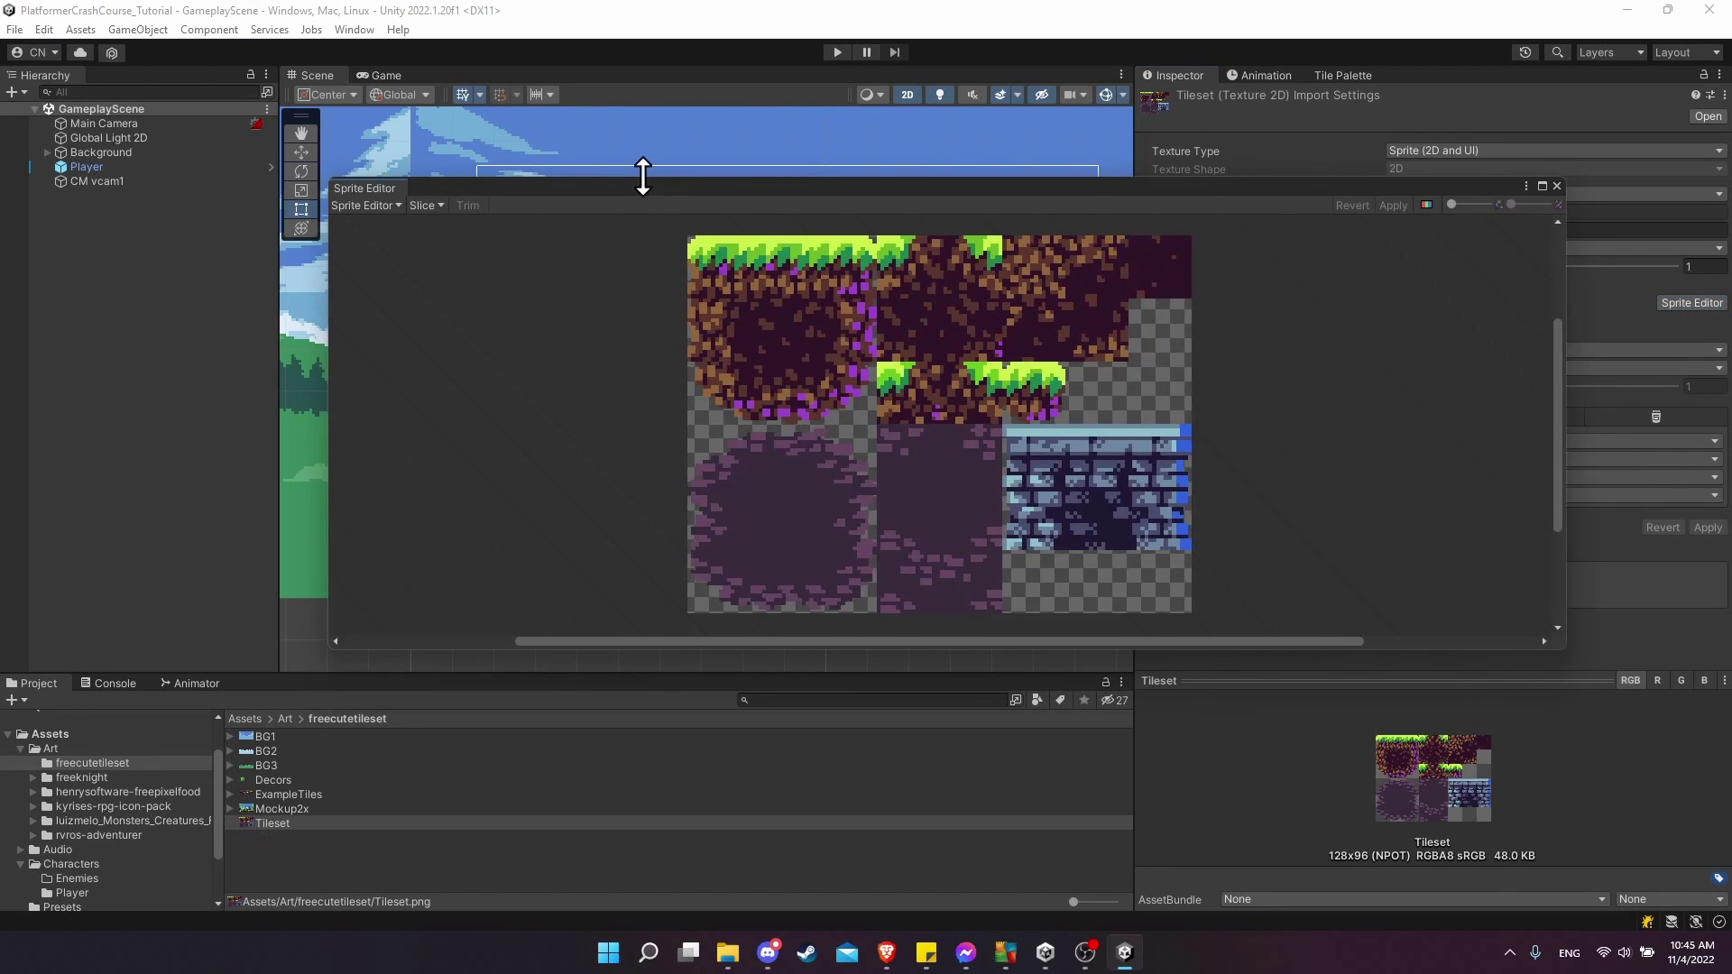
left_click_drag(636, 192, 505, 220)
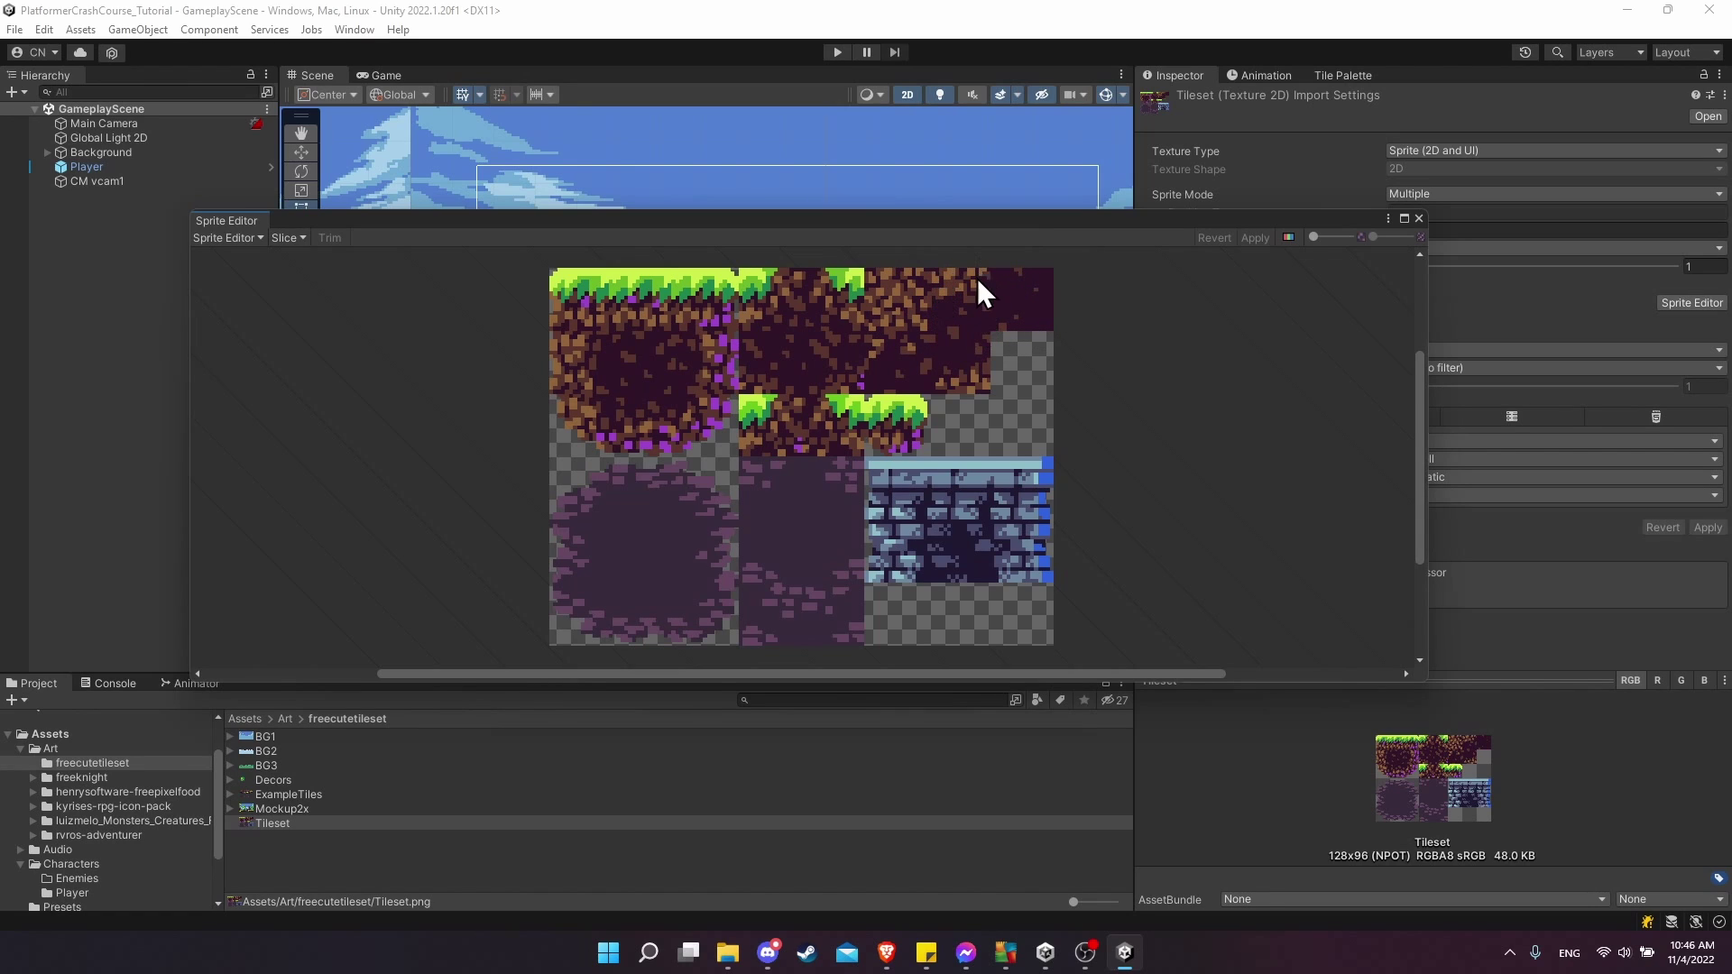
left_click(287, 238)
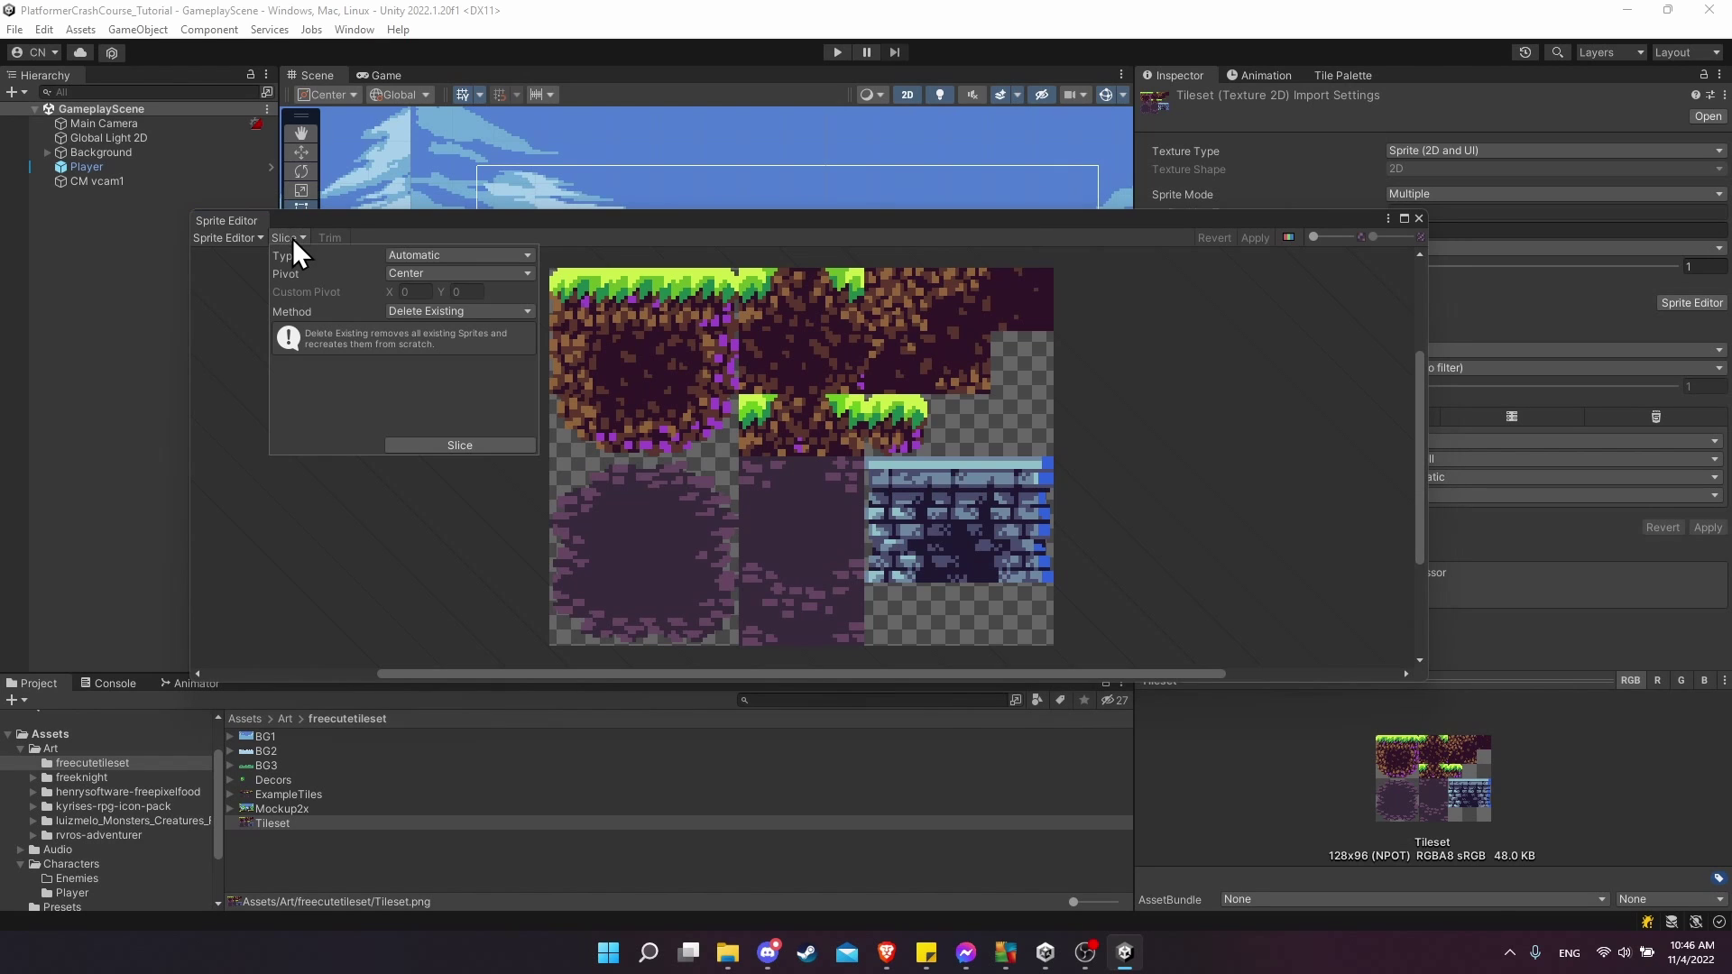
left_click(442, 256)
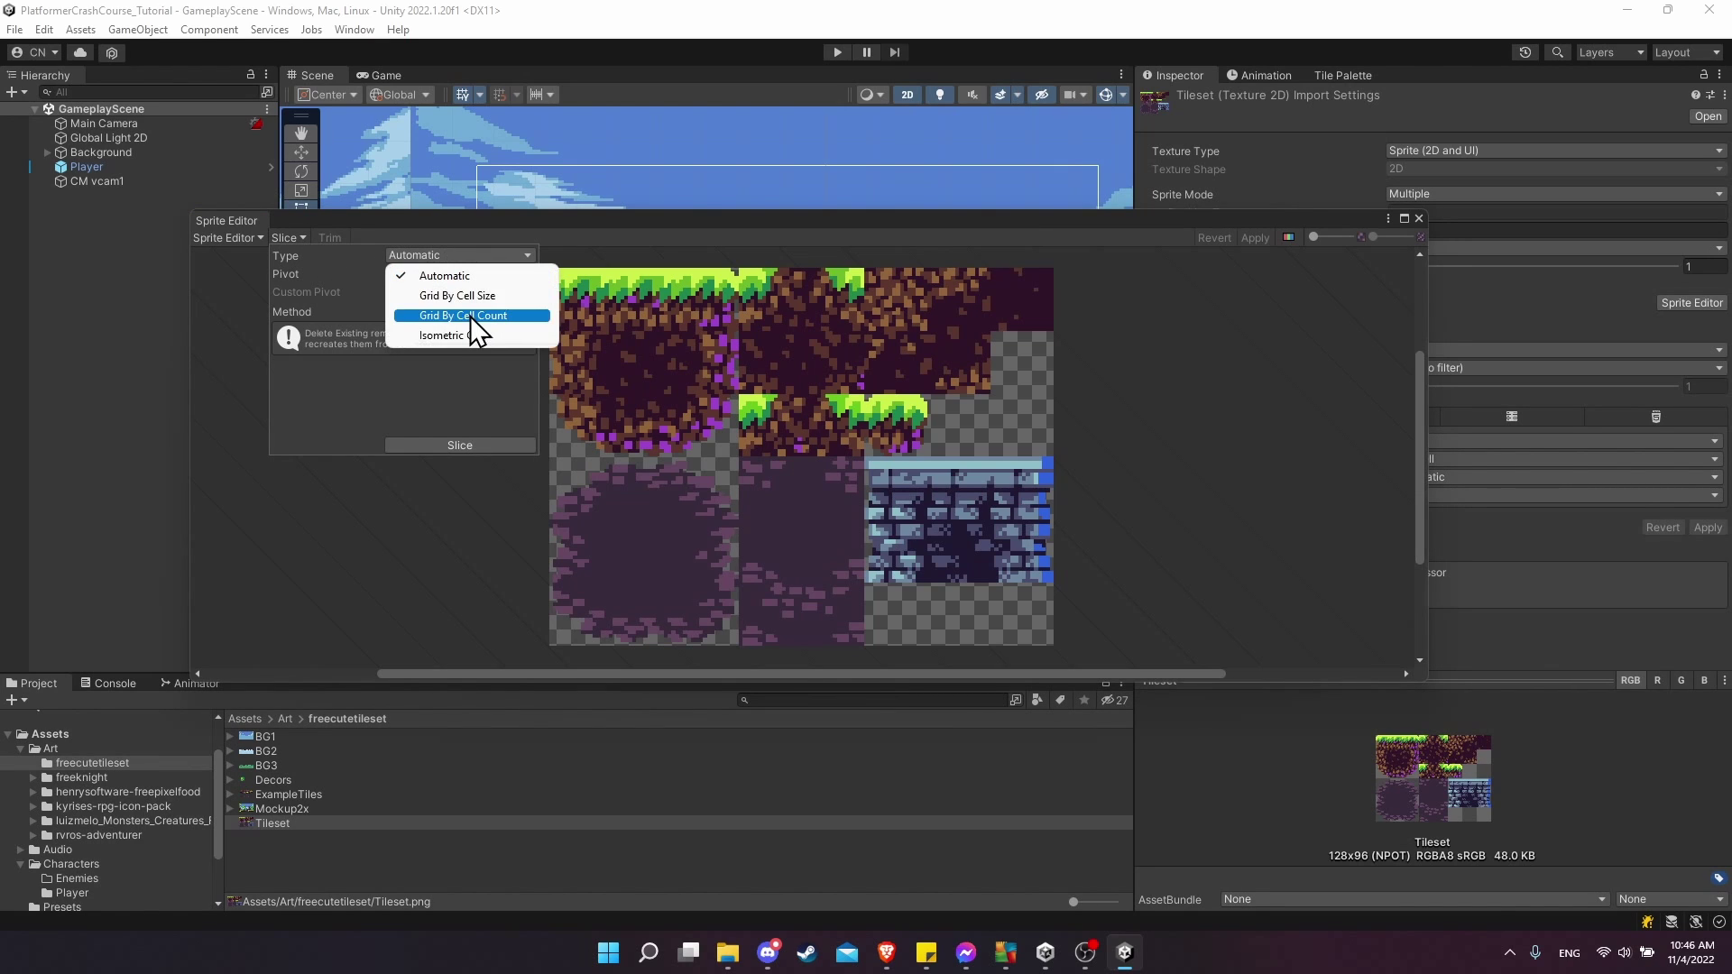
left_click(475, 297)
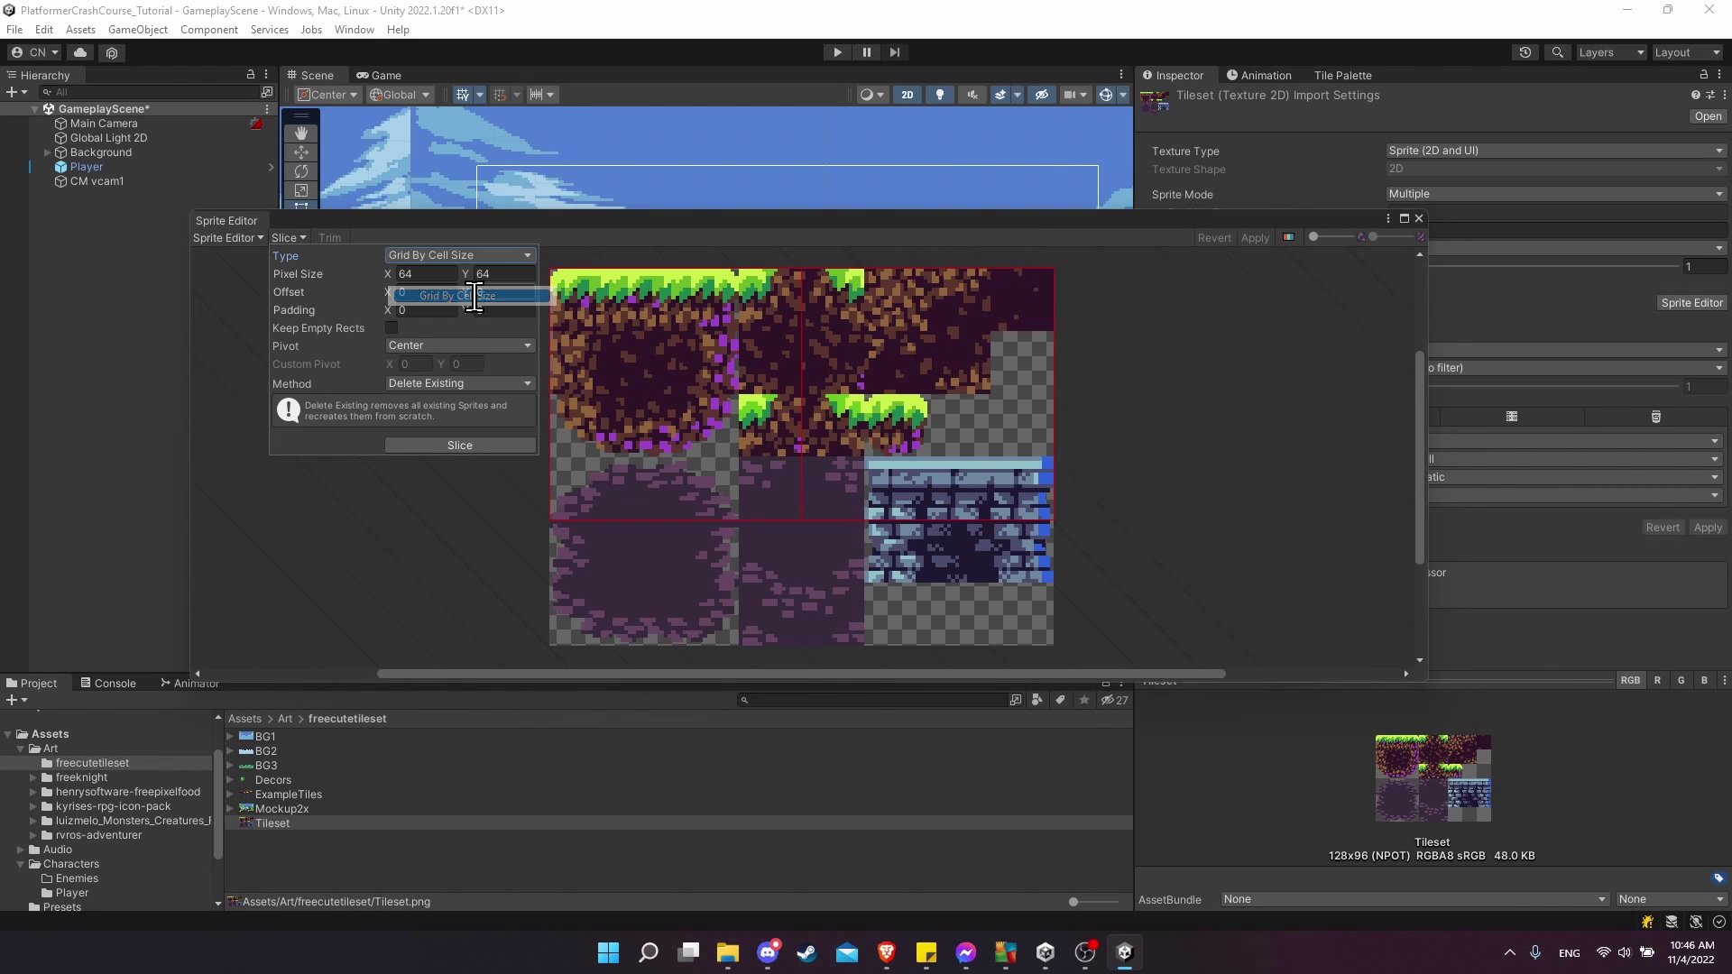
left_click(421, 275)
type("16")
key("Tab")
type("16")
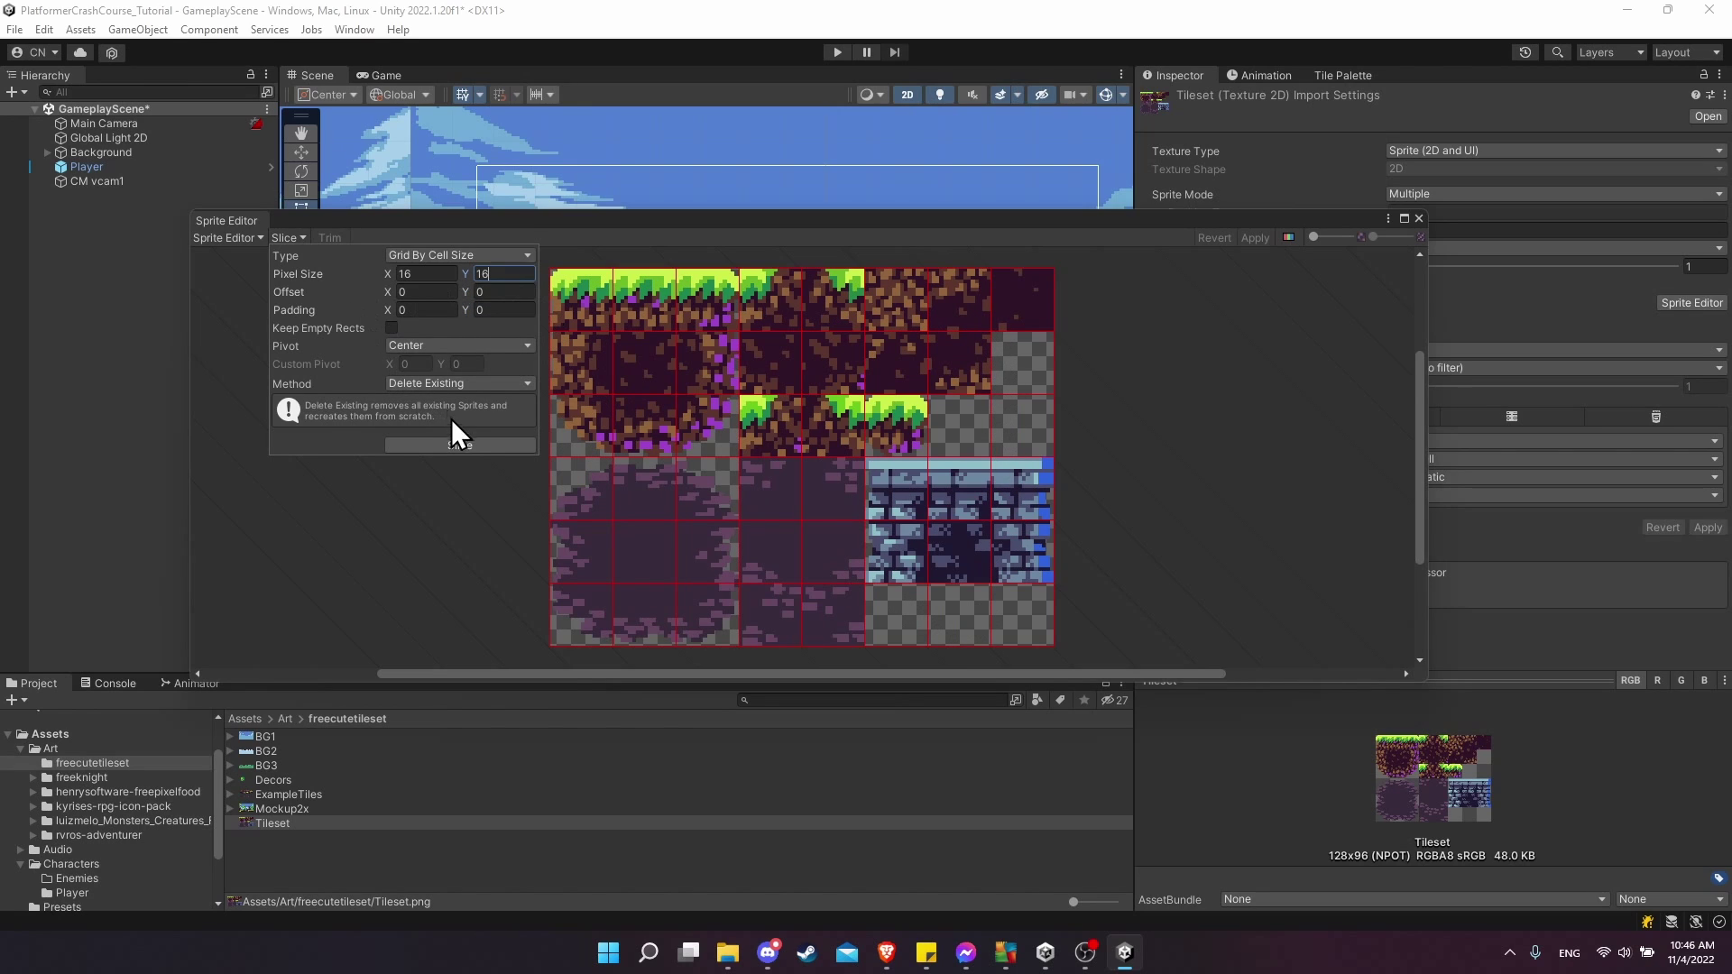
Step: Slice the Tileset into 16×16 cells, apply, and close the Sprite Editor
left_click(477, 445)
left_click(1255, 238)
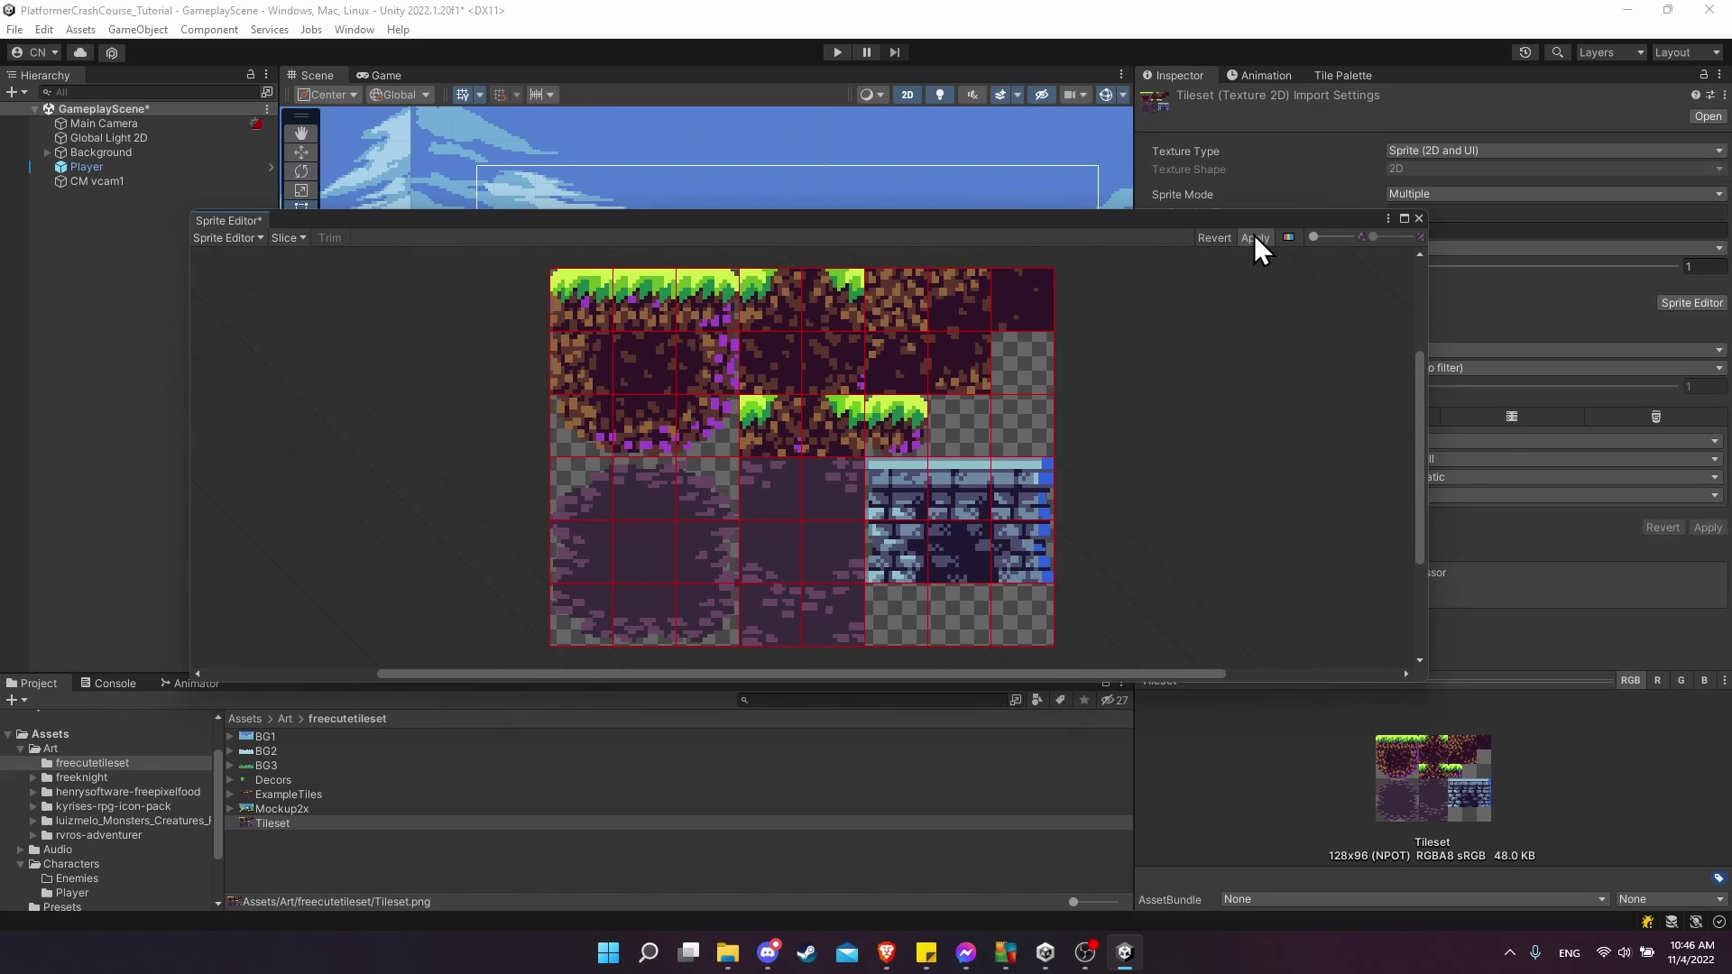
left_click(1417, 220)
Step: Preview the sliced sprites from Tileset_0 through Tileset_19
scroll(357, 838, "down", 3)
left_click(281, 785)
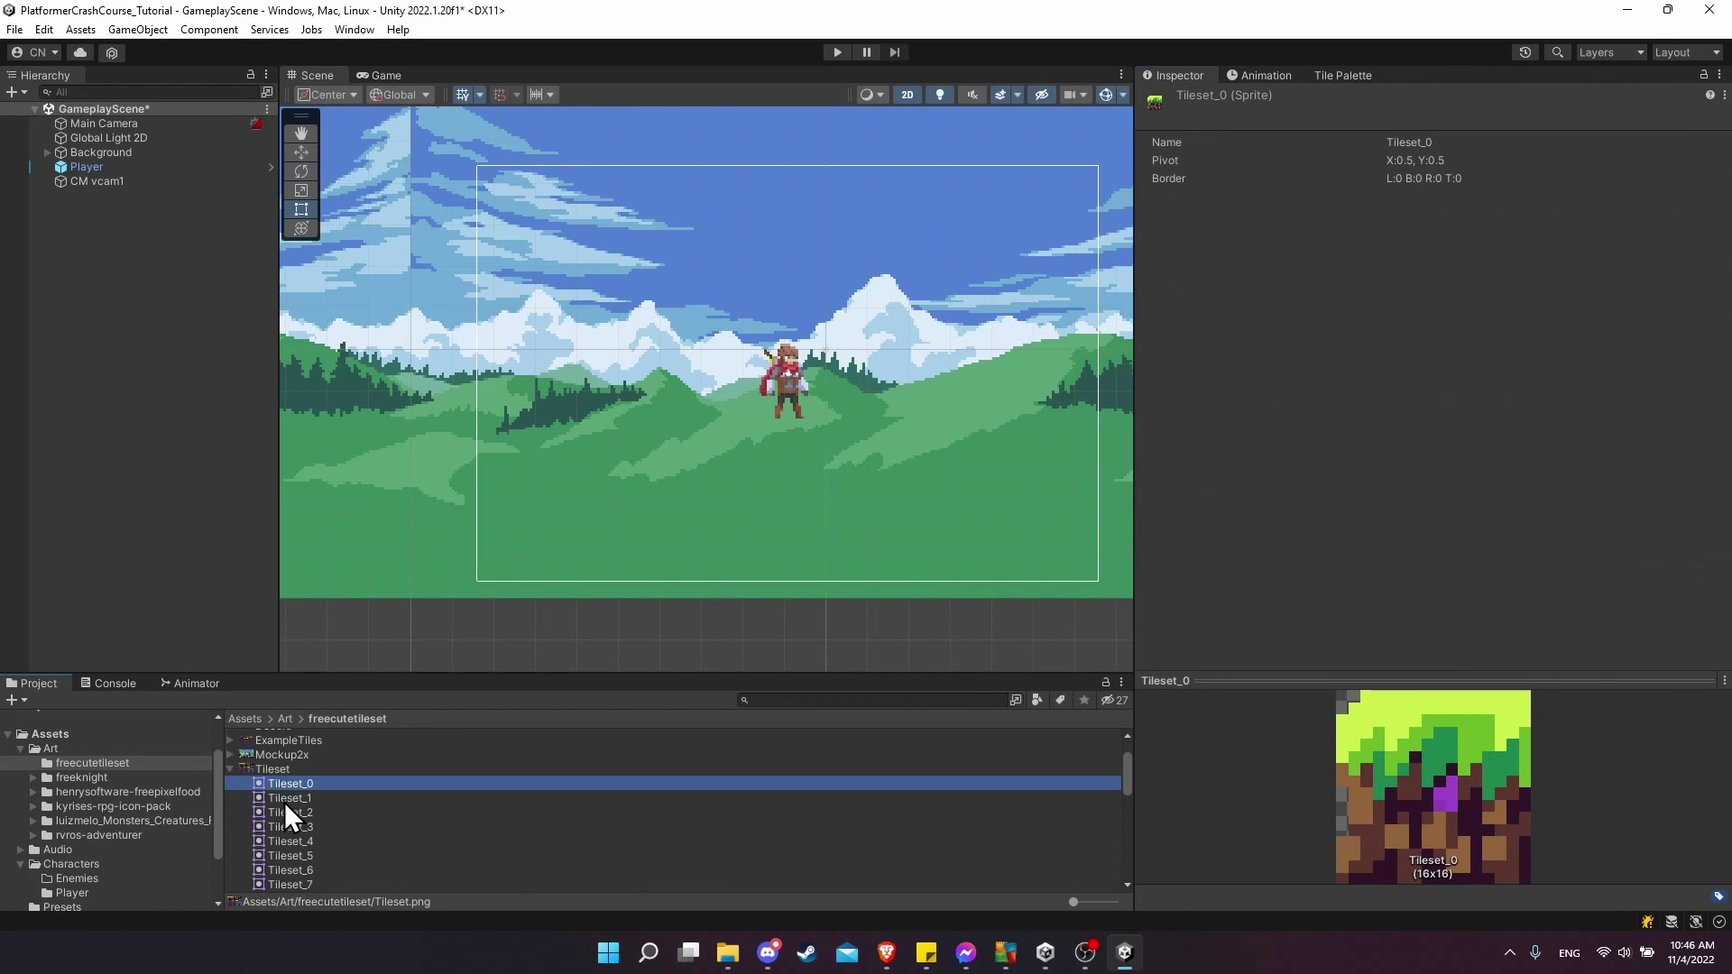
left_click(285, 802)
left_click(288, 816)
left_click(298, 839)
scroll(298, 839, "down", 6)
left_click(298, 837)
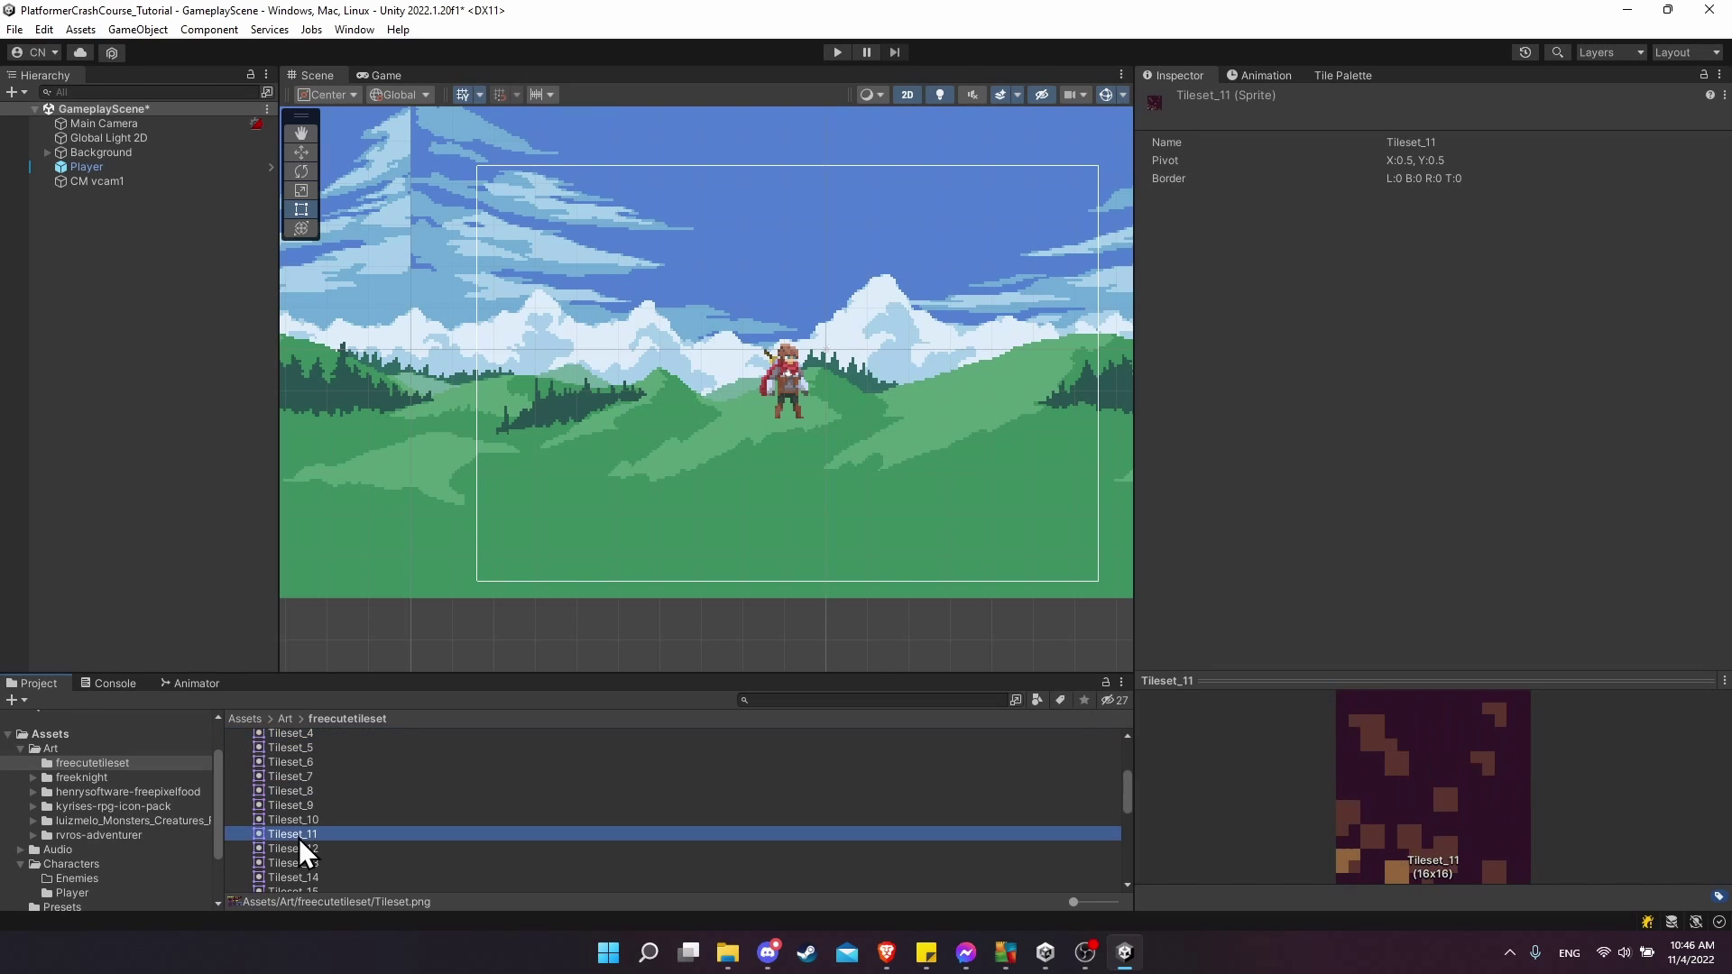
scroll(300, 837, "down", 6)
left_click(300, 837)
scroll(300, 837, "down", 6)
Step: Return to the Tileset texture settings and bring the Tile Palette panel forward
left_click(300, 837)
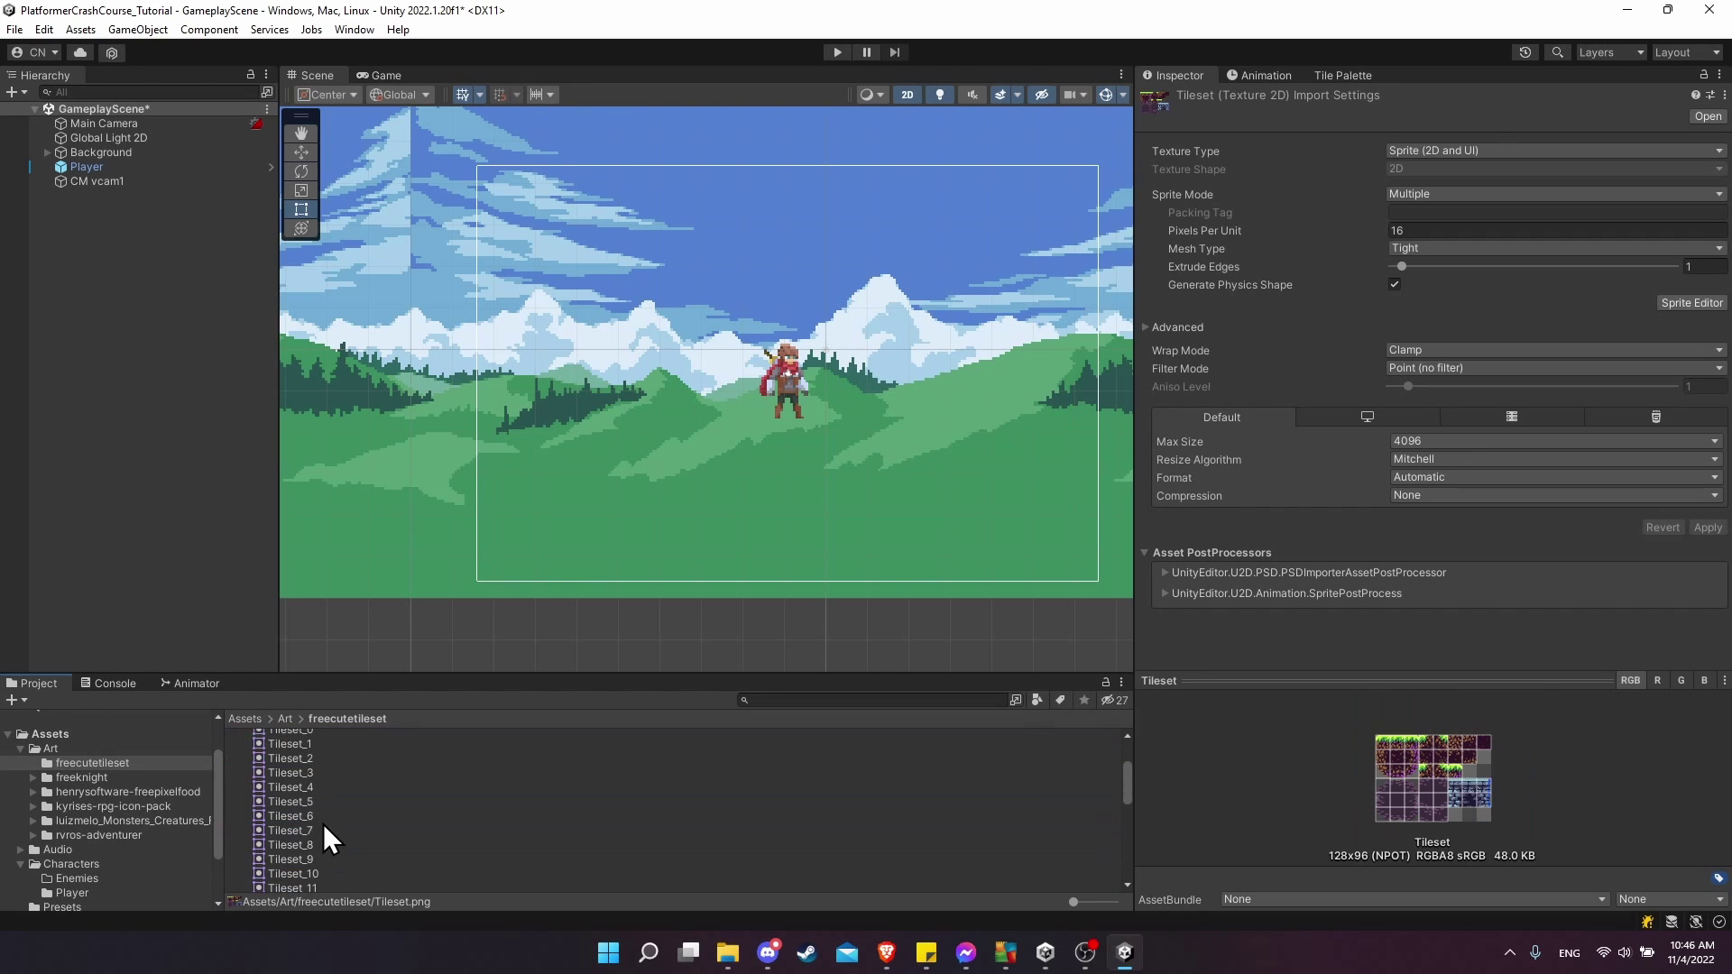
scroll(323, 825, "down", 9)
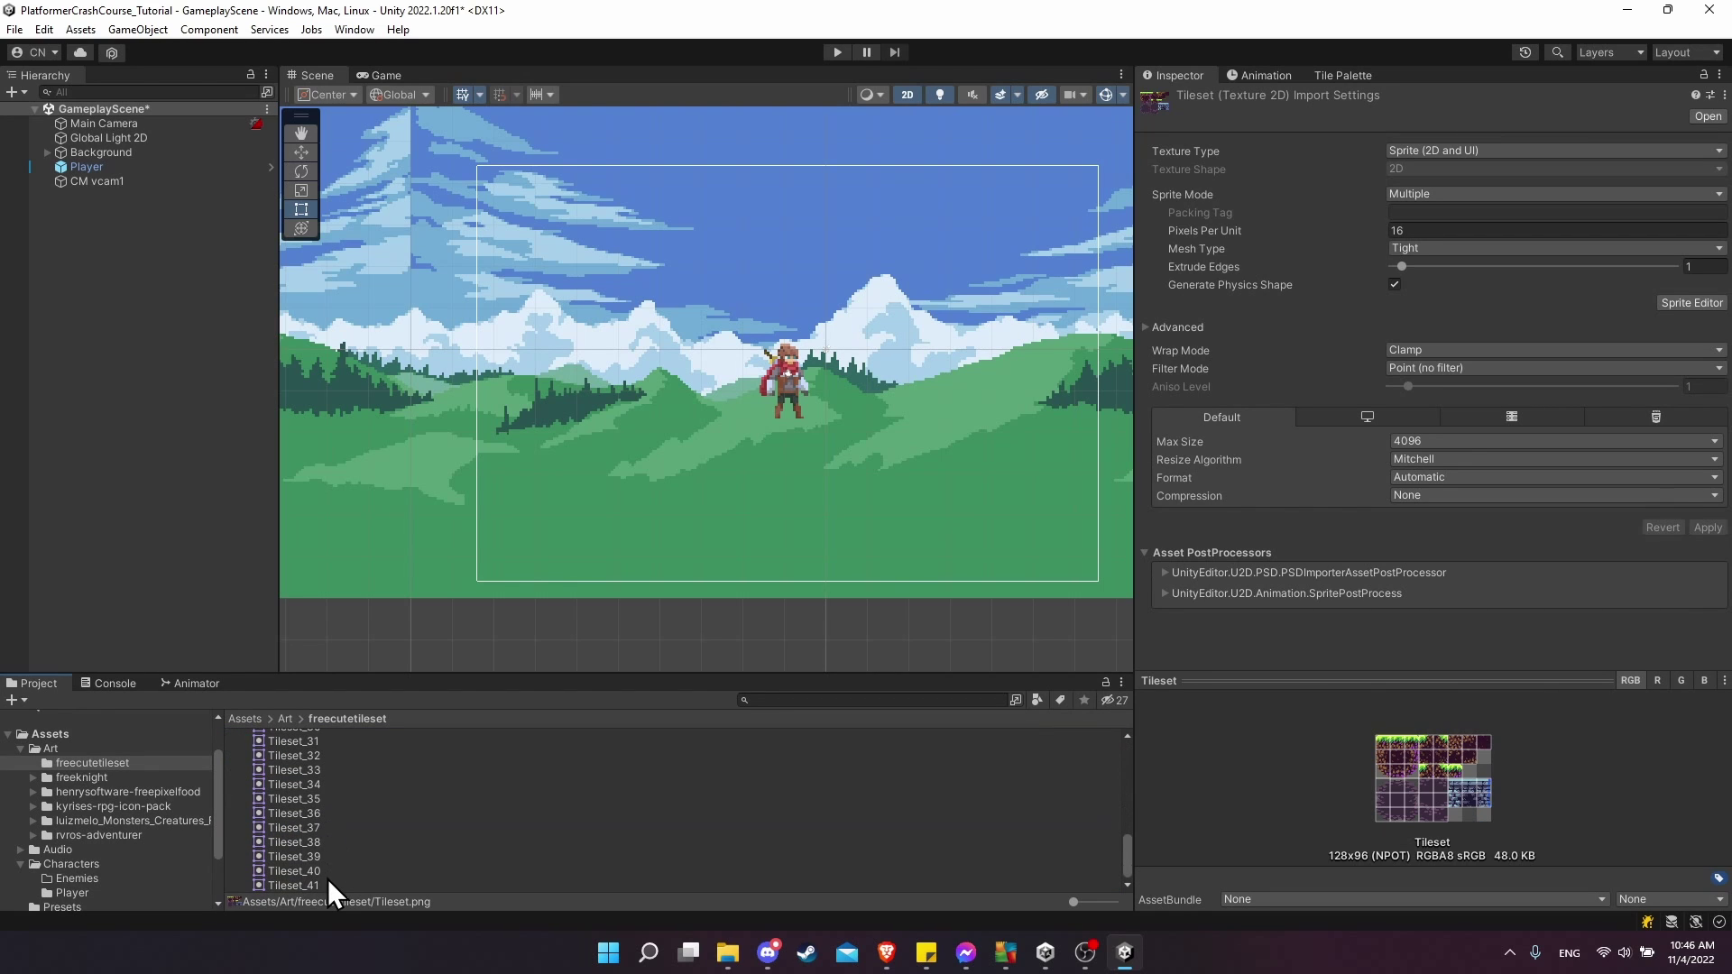
scroll(327, 879, "up", 20)
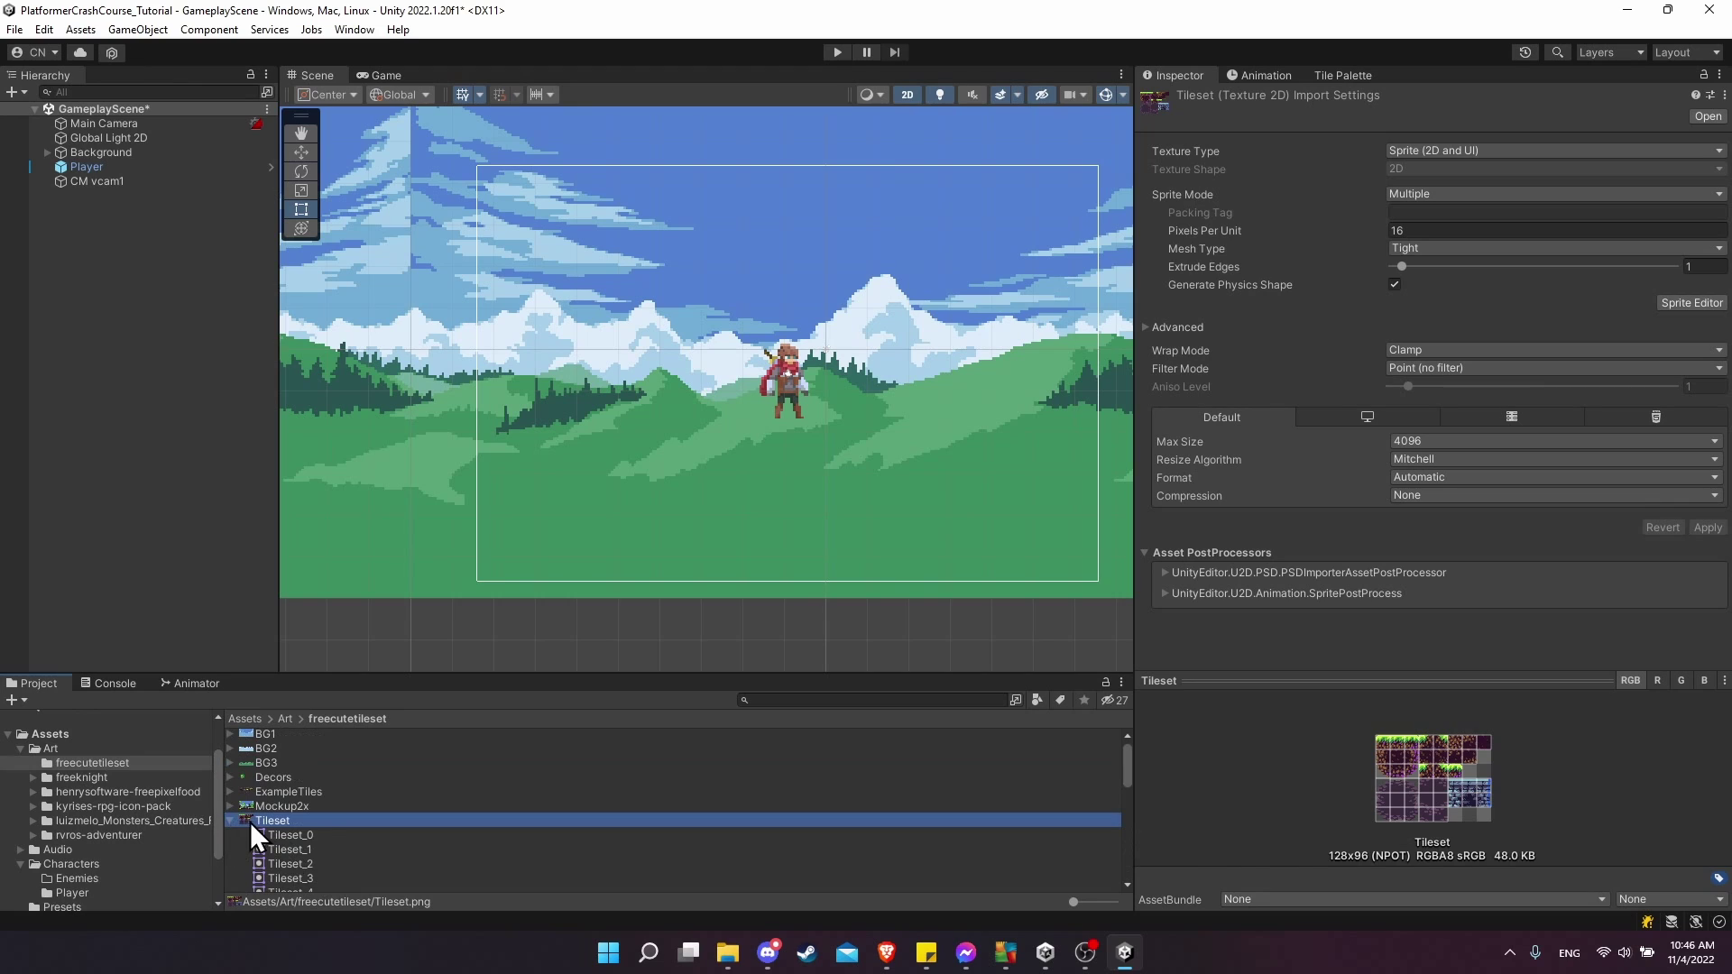
left_click(1342, 75)
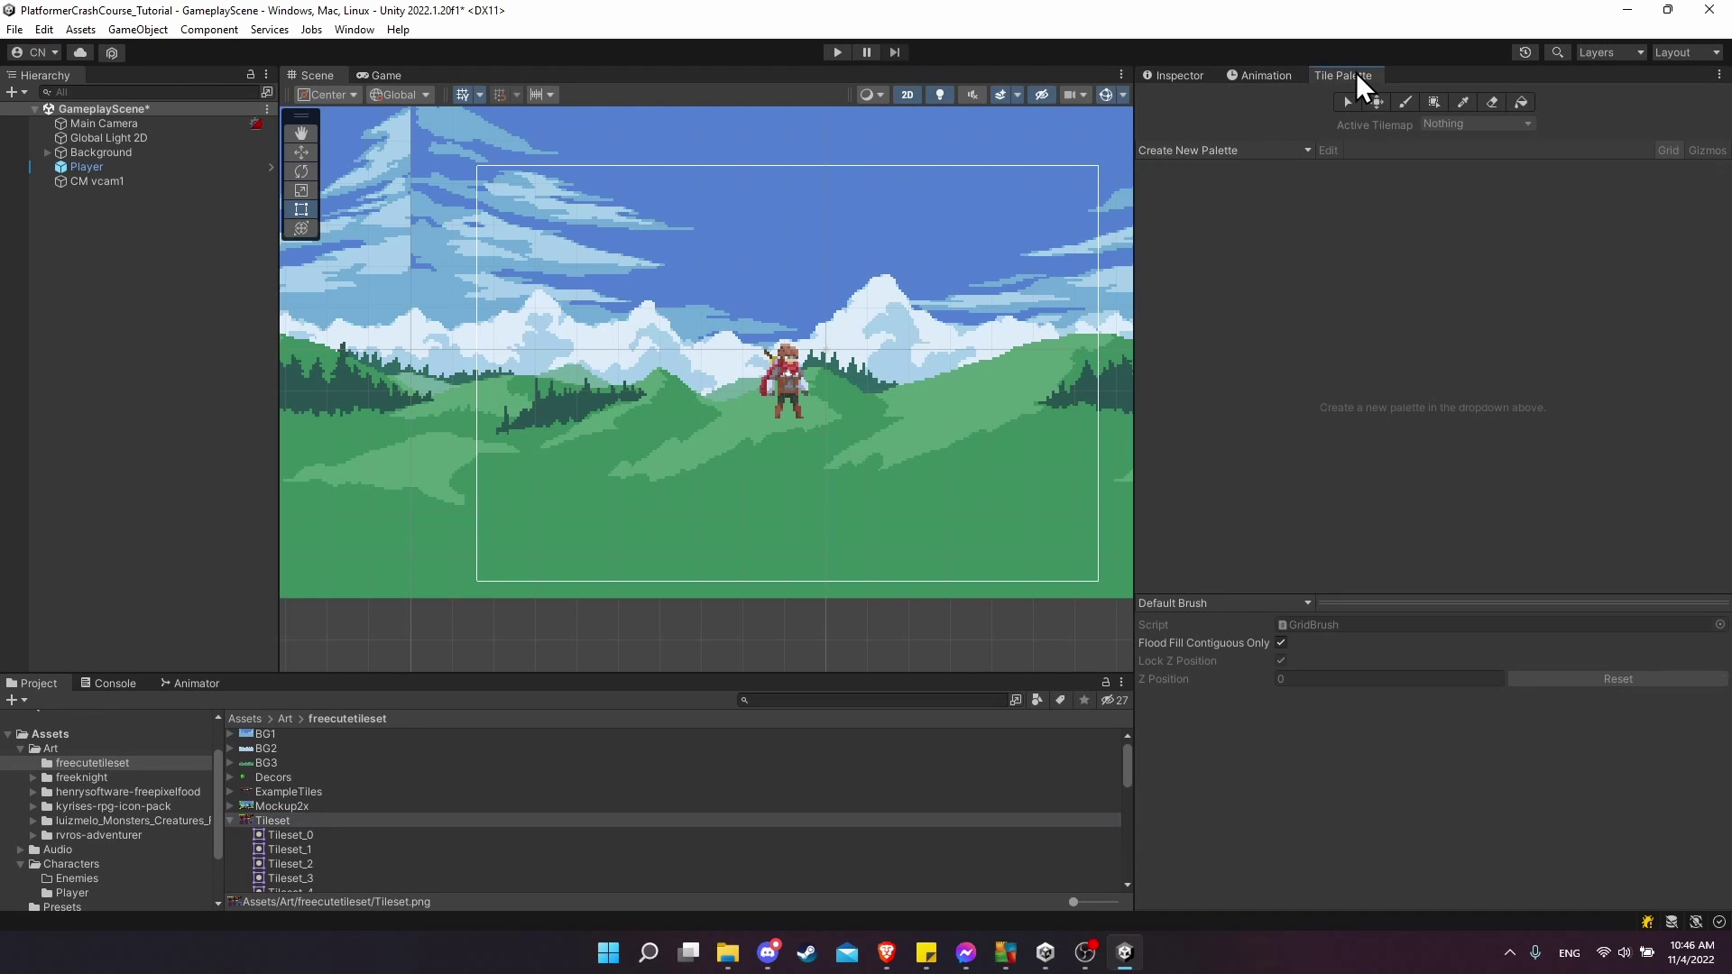
Step: Create a new tile palette named ForestTileset
left_click(1237, 149)
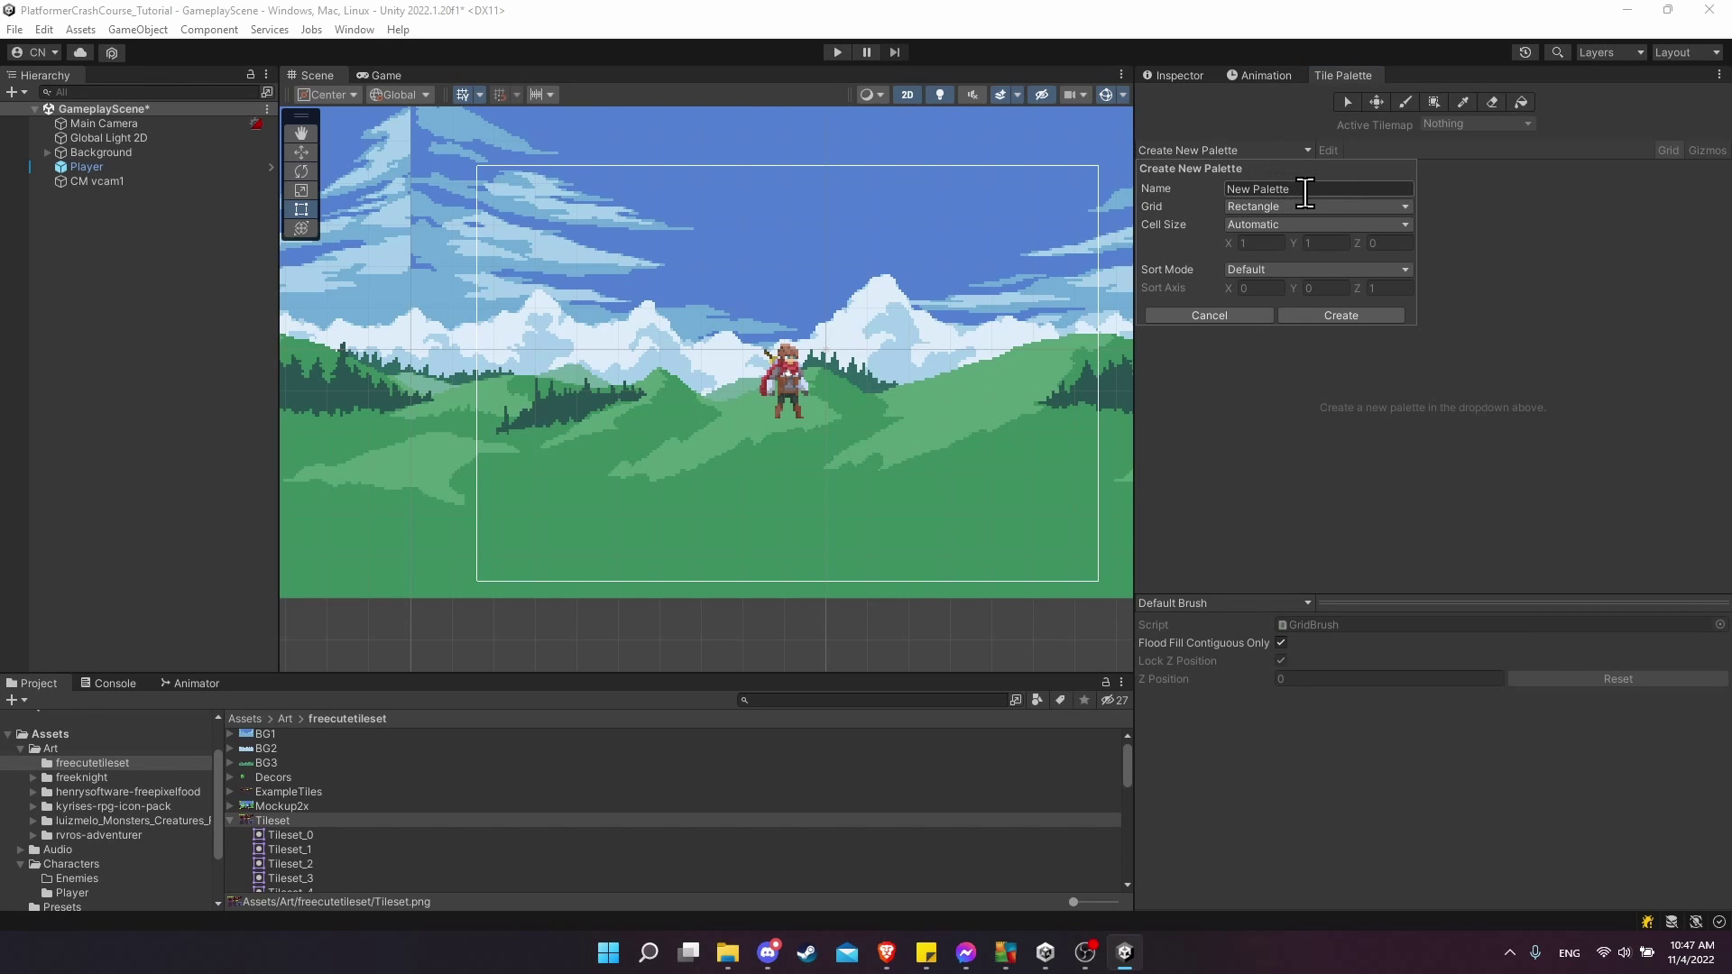
left_click(1305, 190)
type("ForestTileset")
left_click(1321, 315)
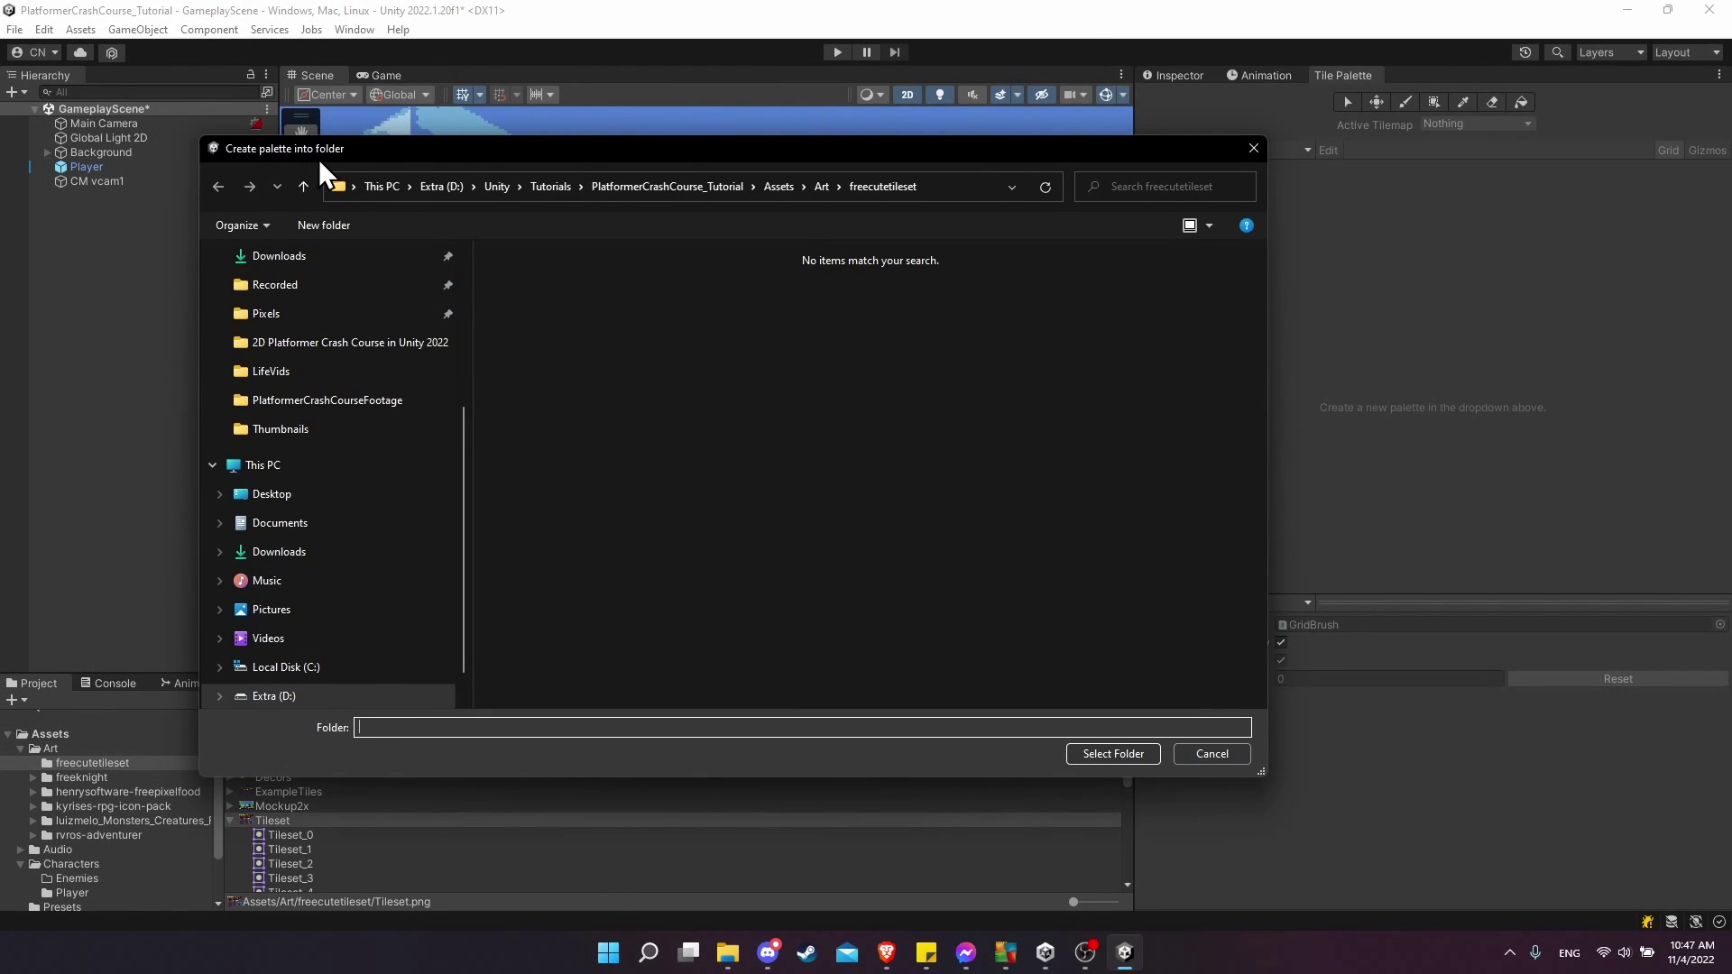
Step: Make a Palettes folder in Assets/Art and save the palette there
left_click(790, 190)
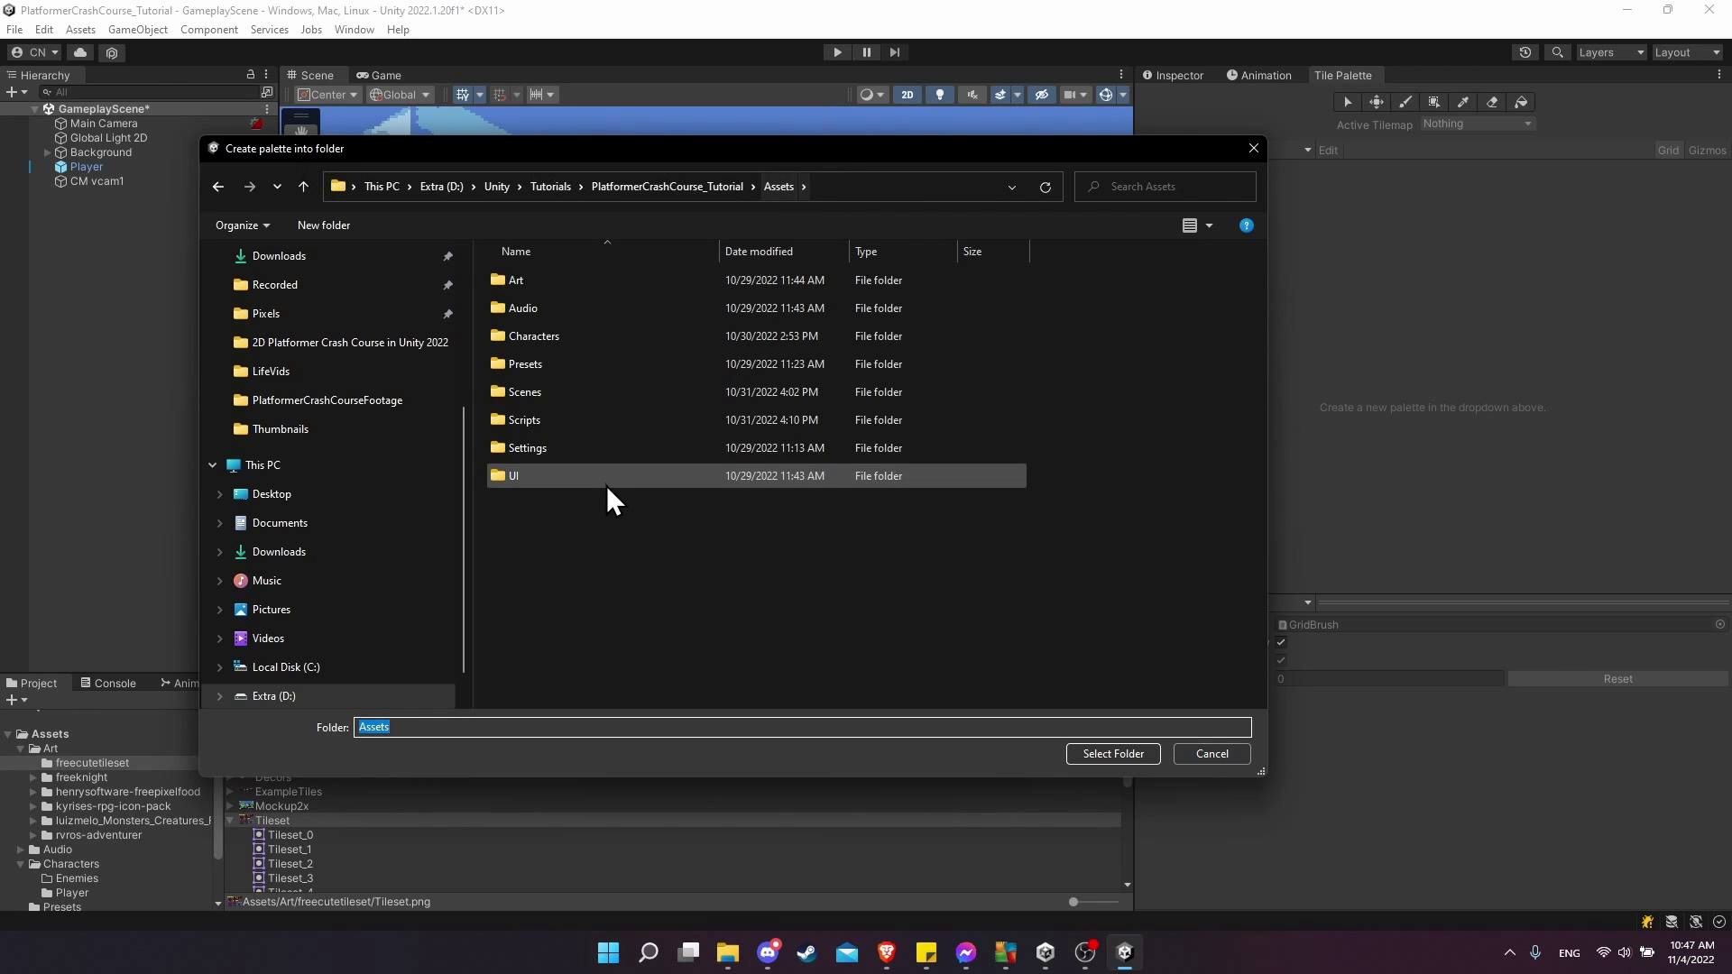
double_click(561, 287)
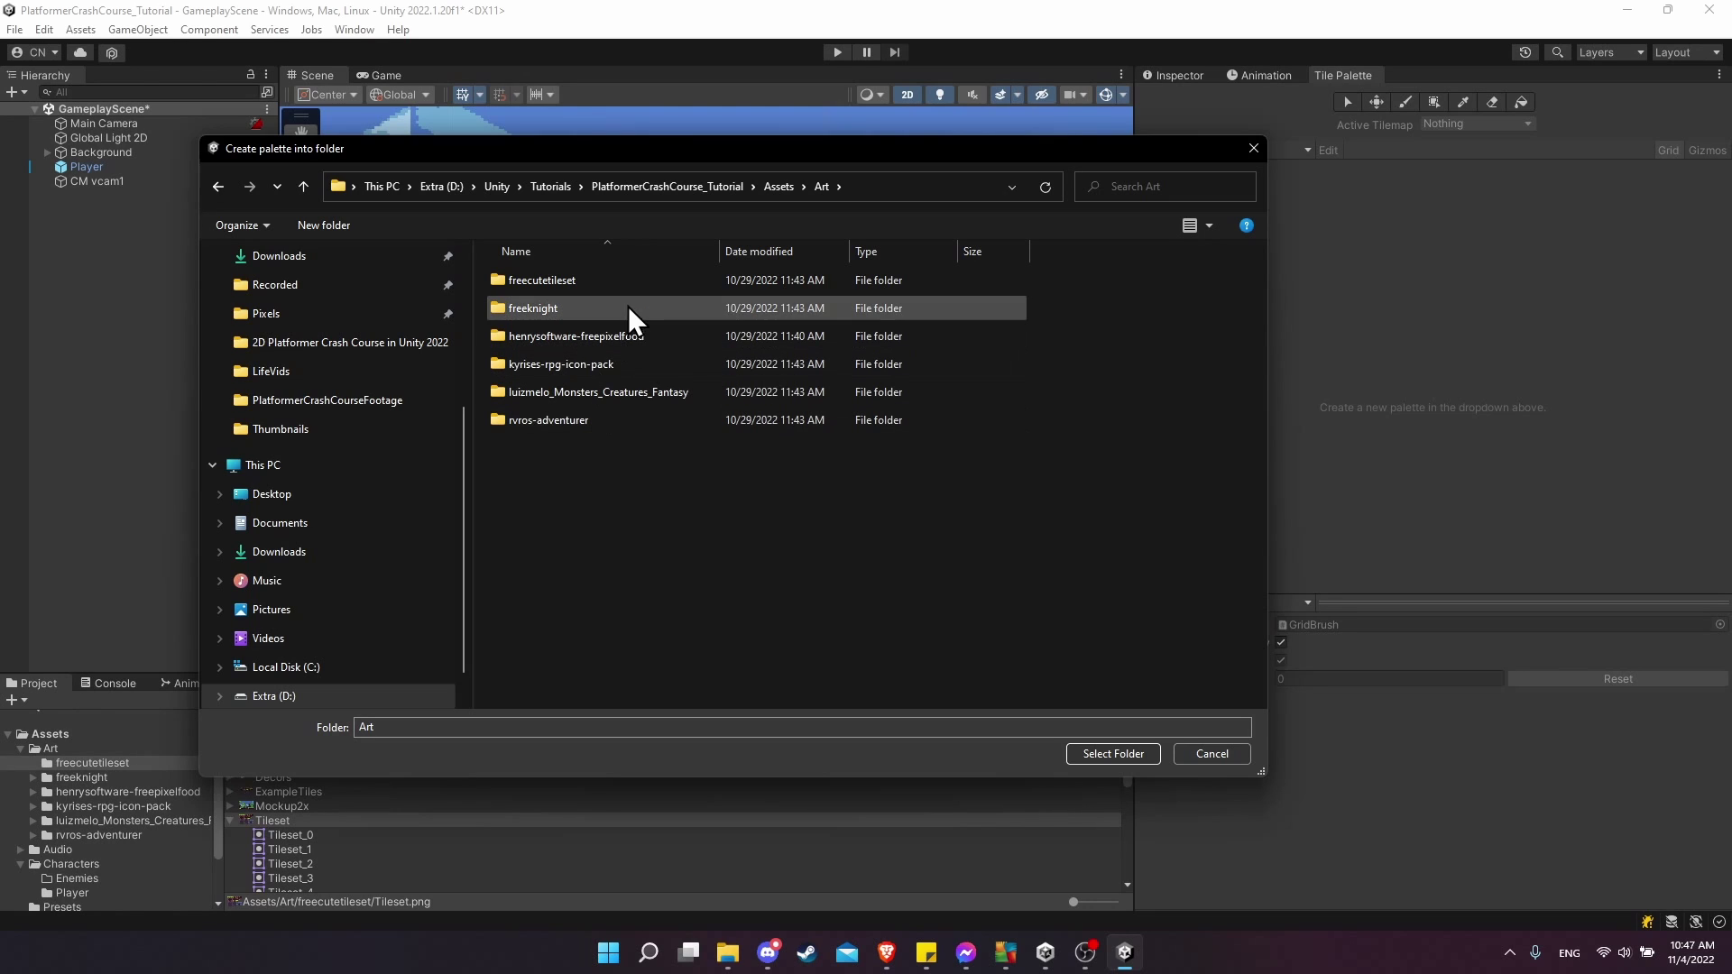
right_click(551, 468)
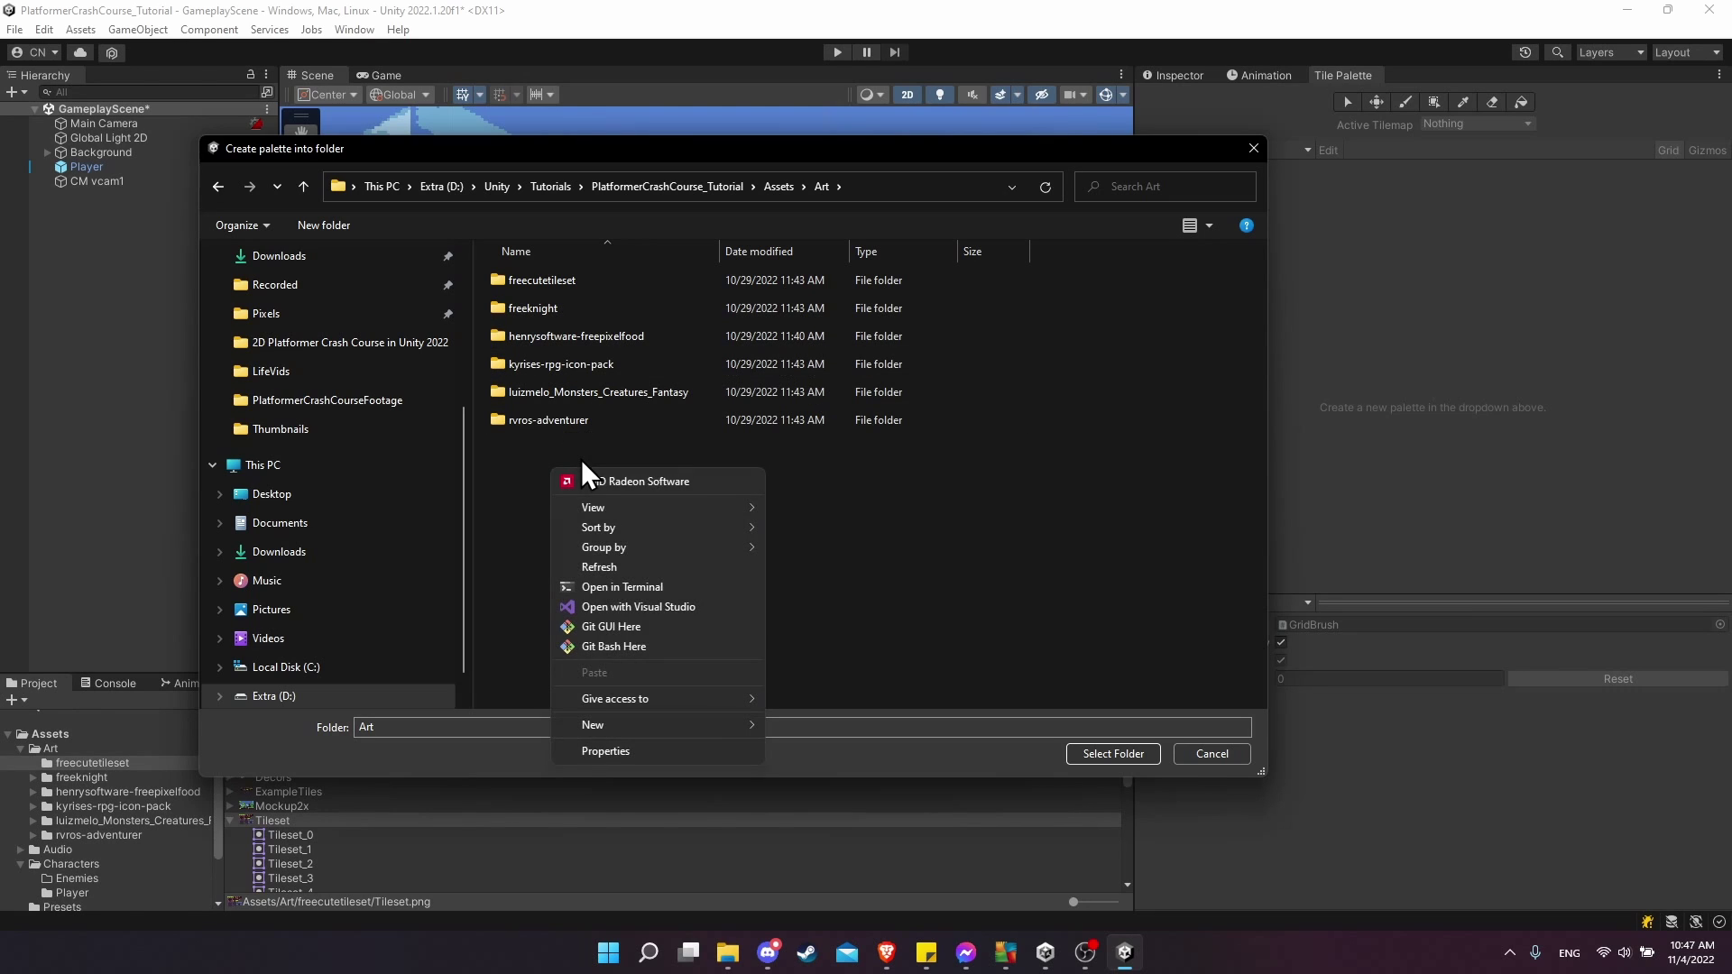
mouse_move(634, 727)
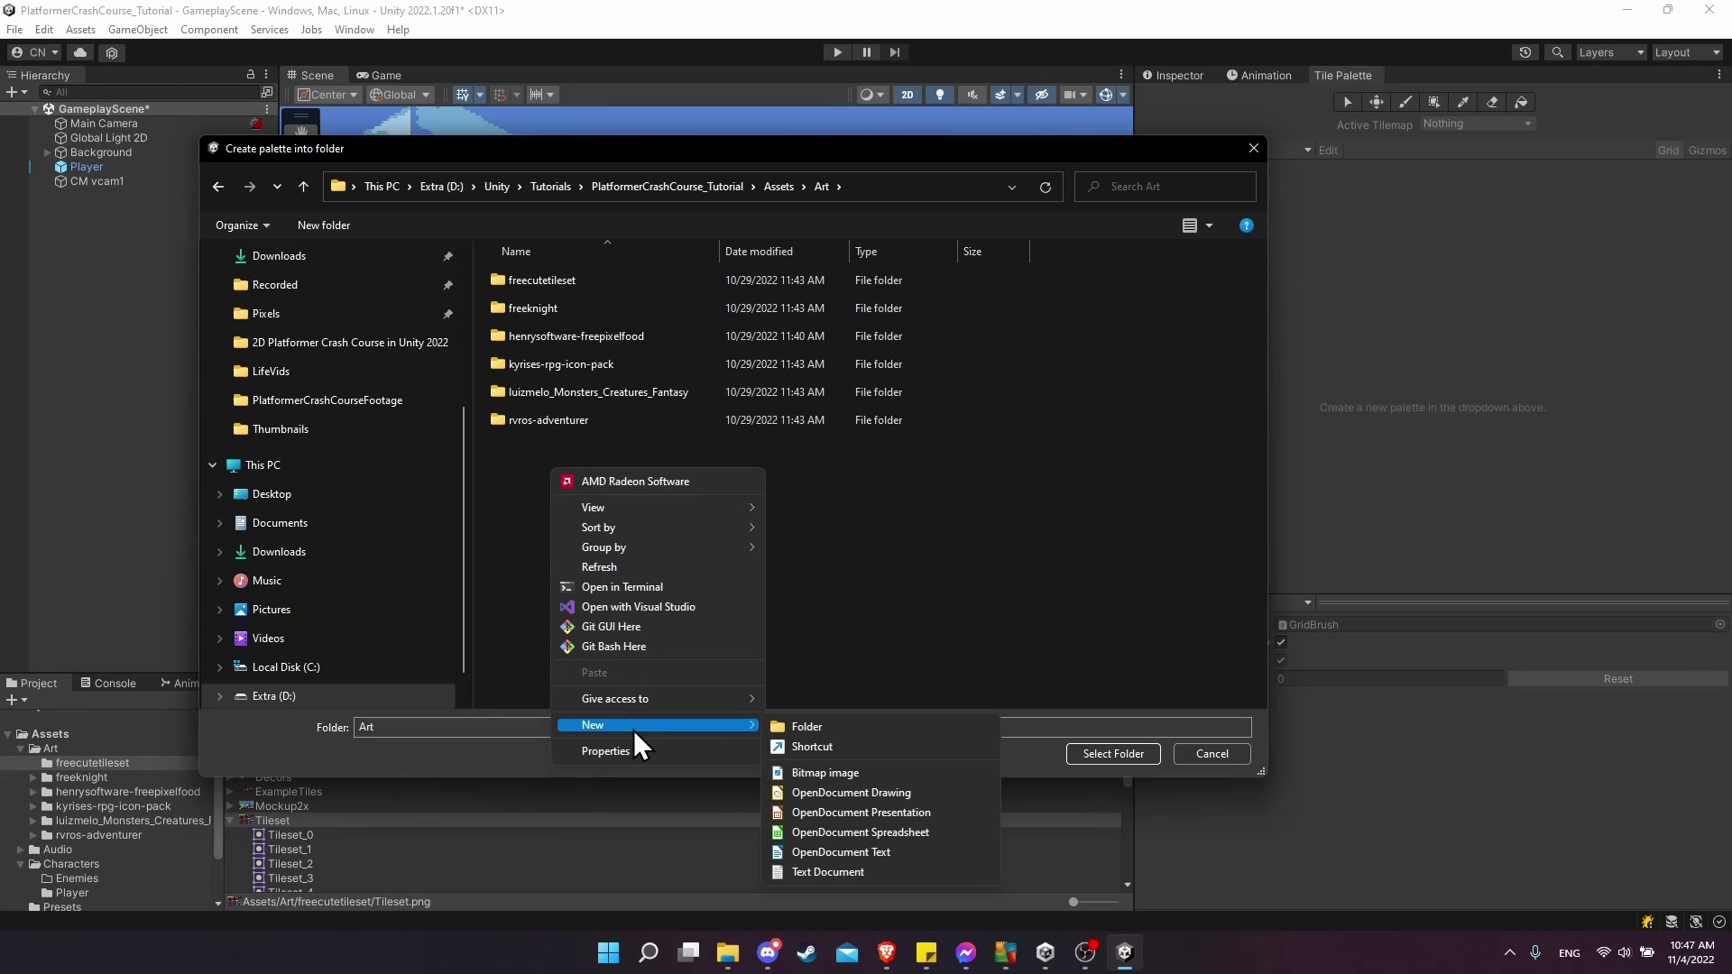
left_click(798, 727)
type("Palettes")
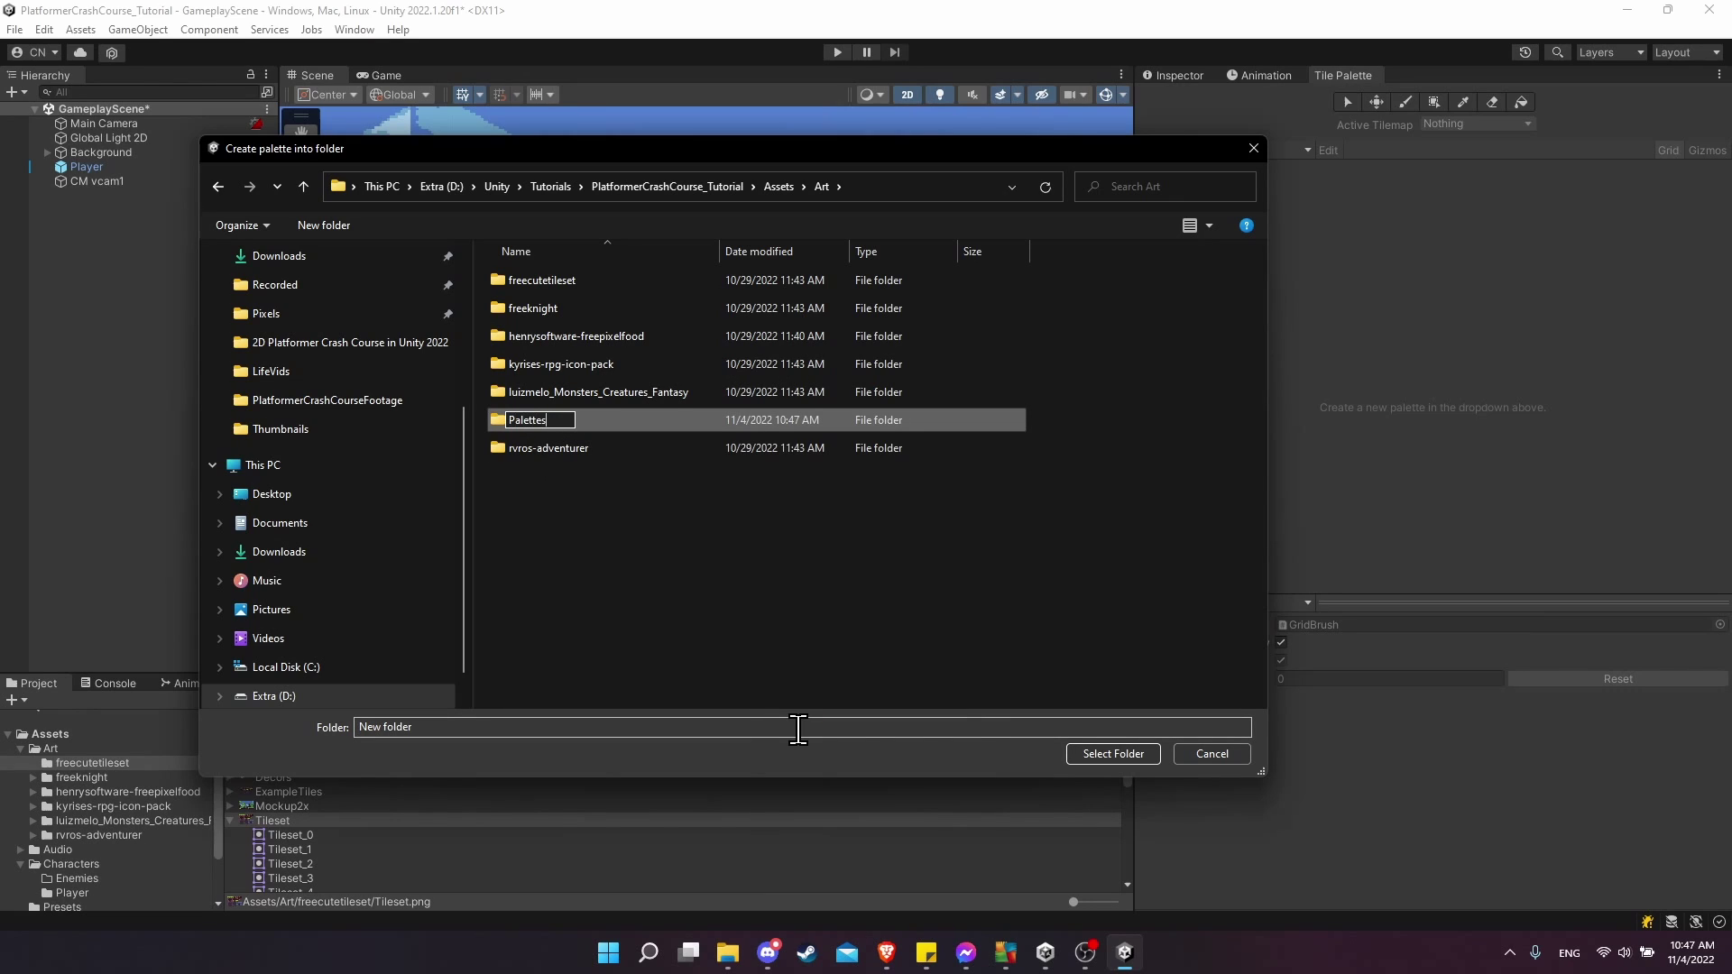
key("Return")
double_click(596, 420)
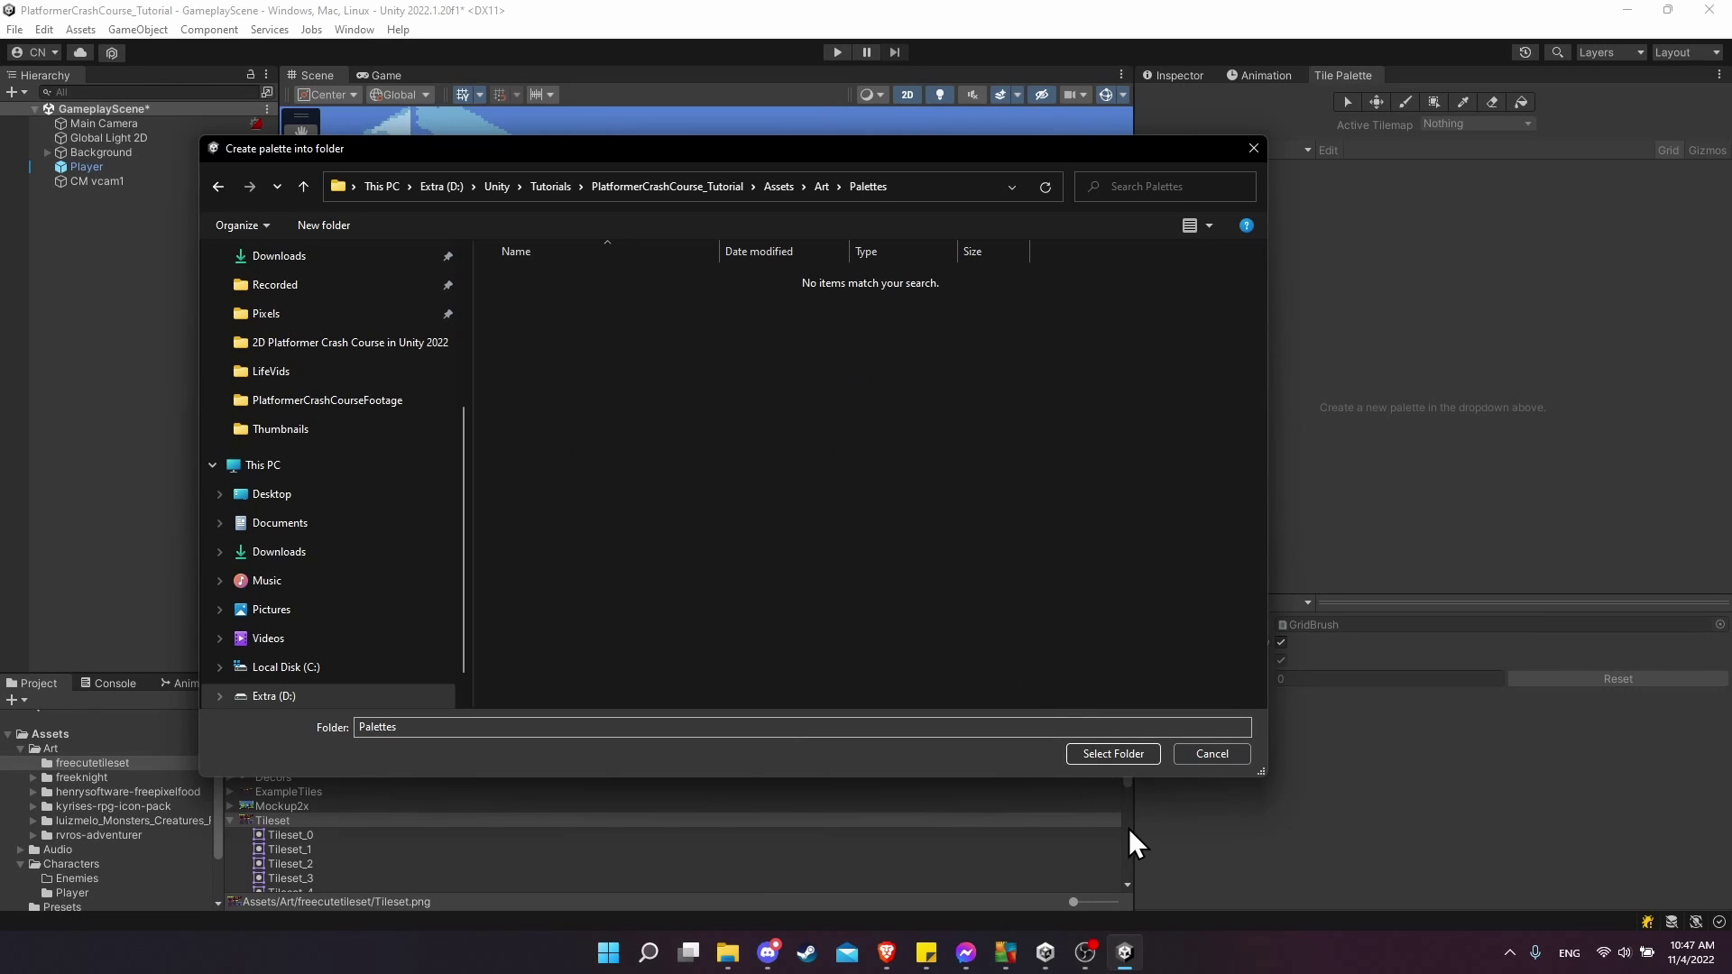
left_click(1133, 755)
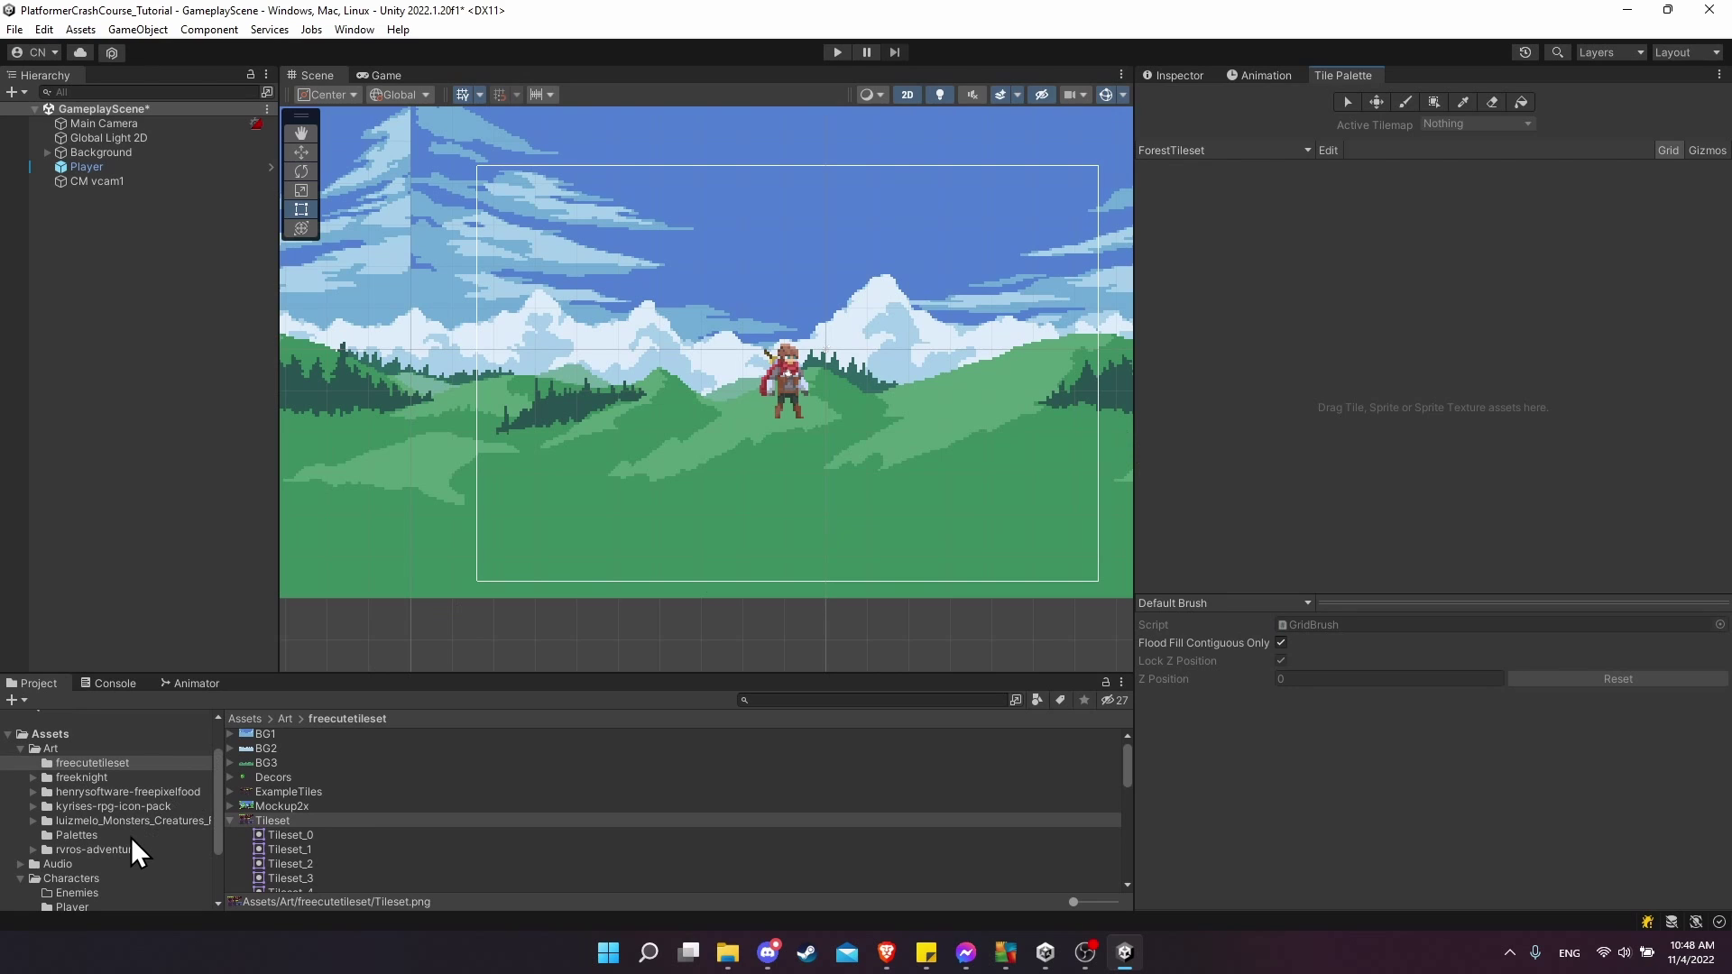
Step: Add a new folder inside Assets/Art/Palettes, next to the ForestTileset palette
left_click(132, 838)
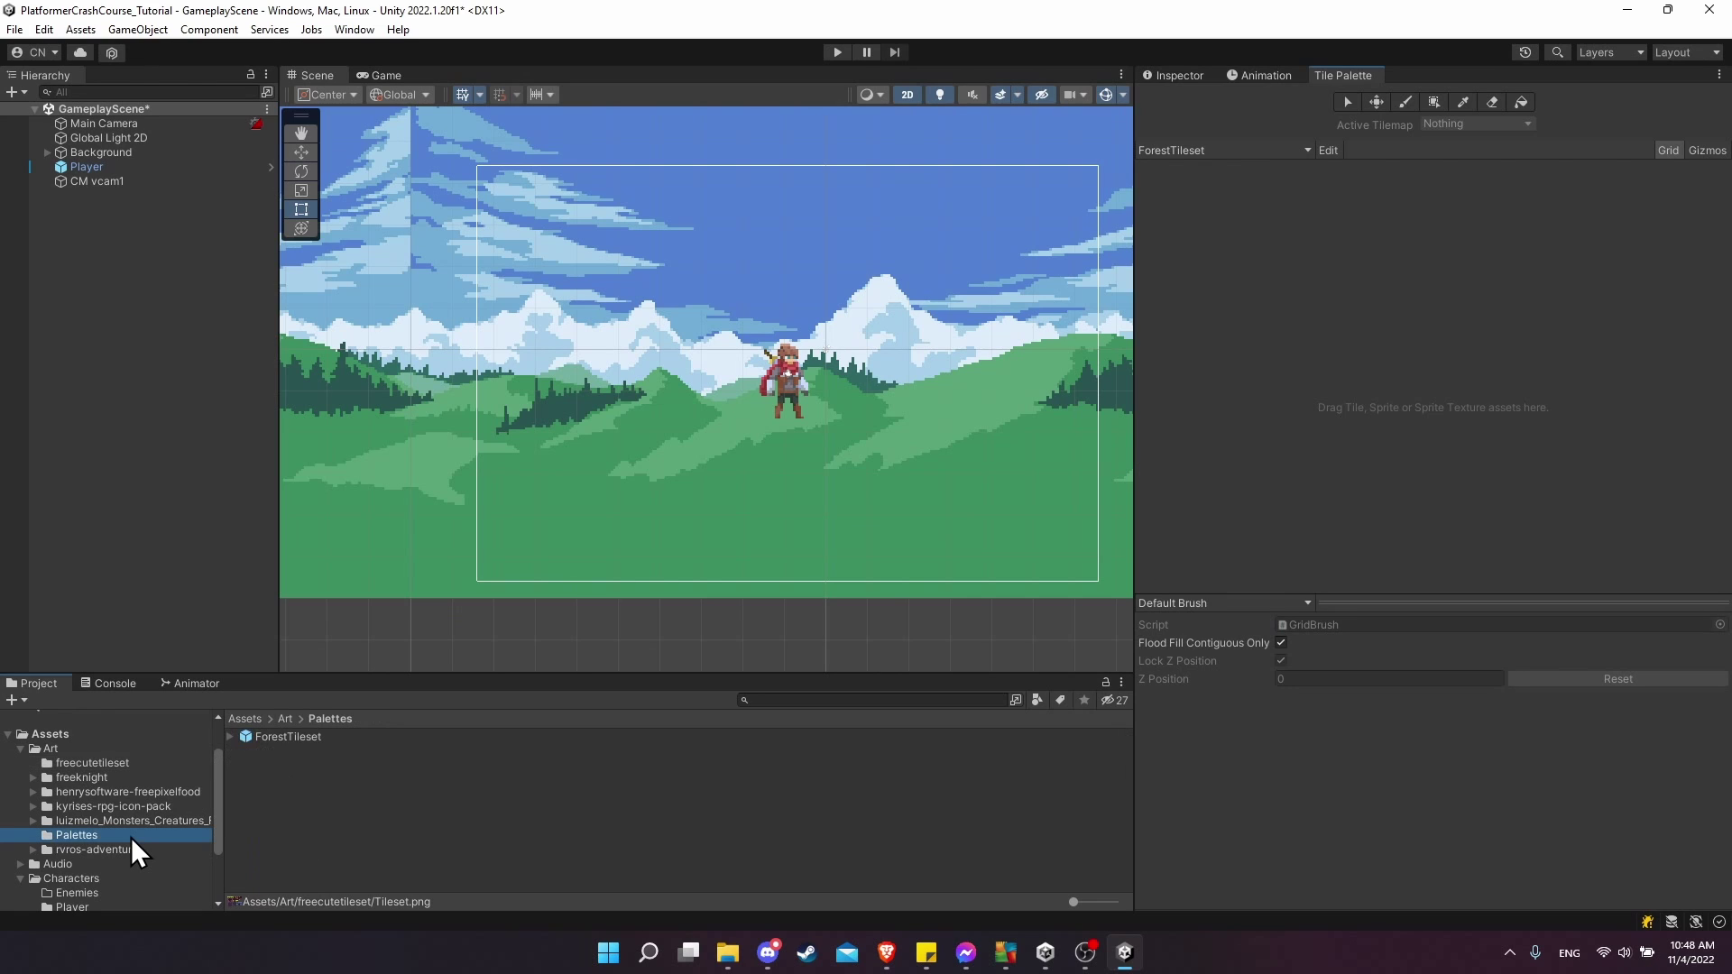
right_click(287, 776)
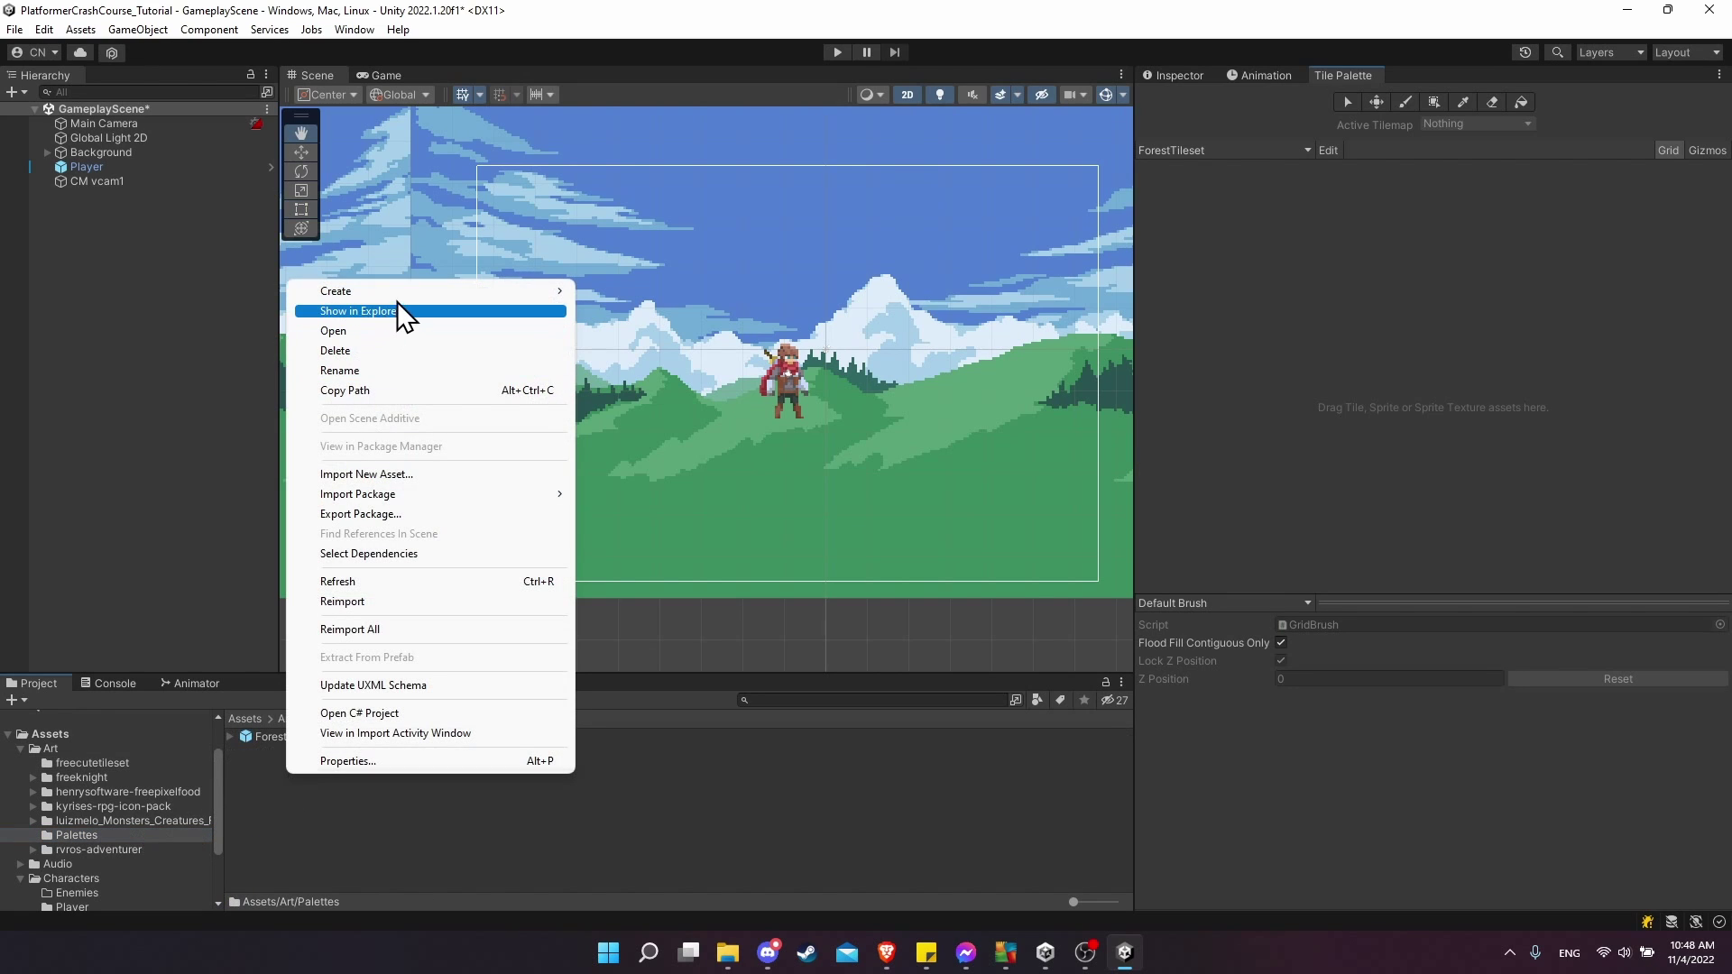
mouse_move(403, 291)
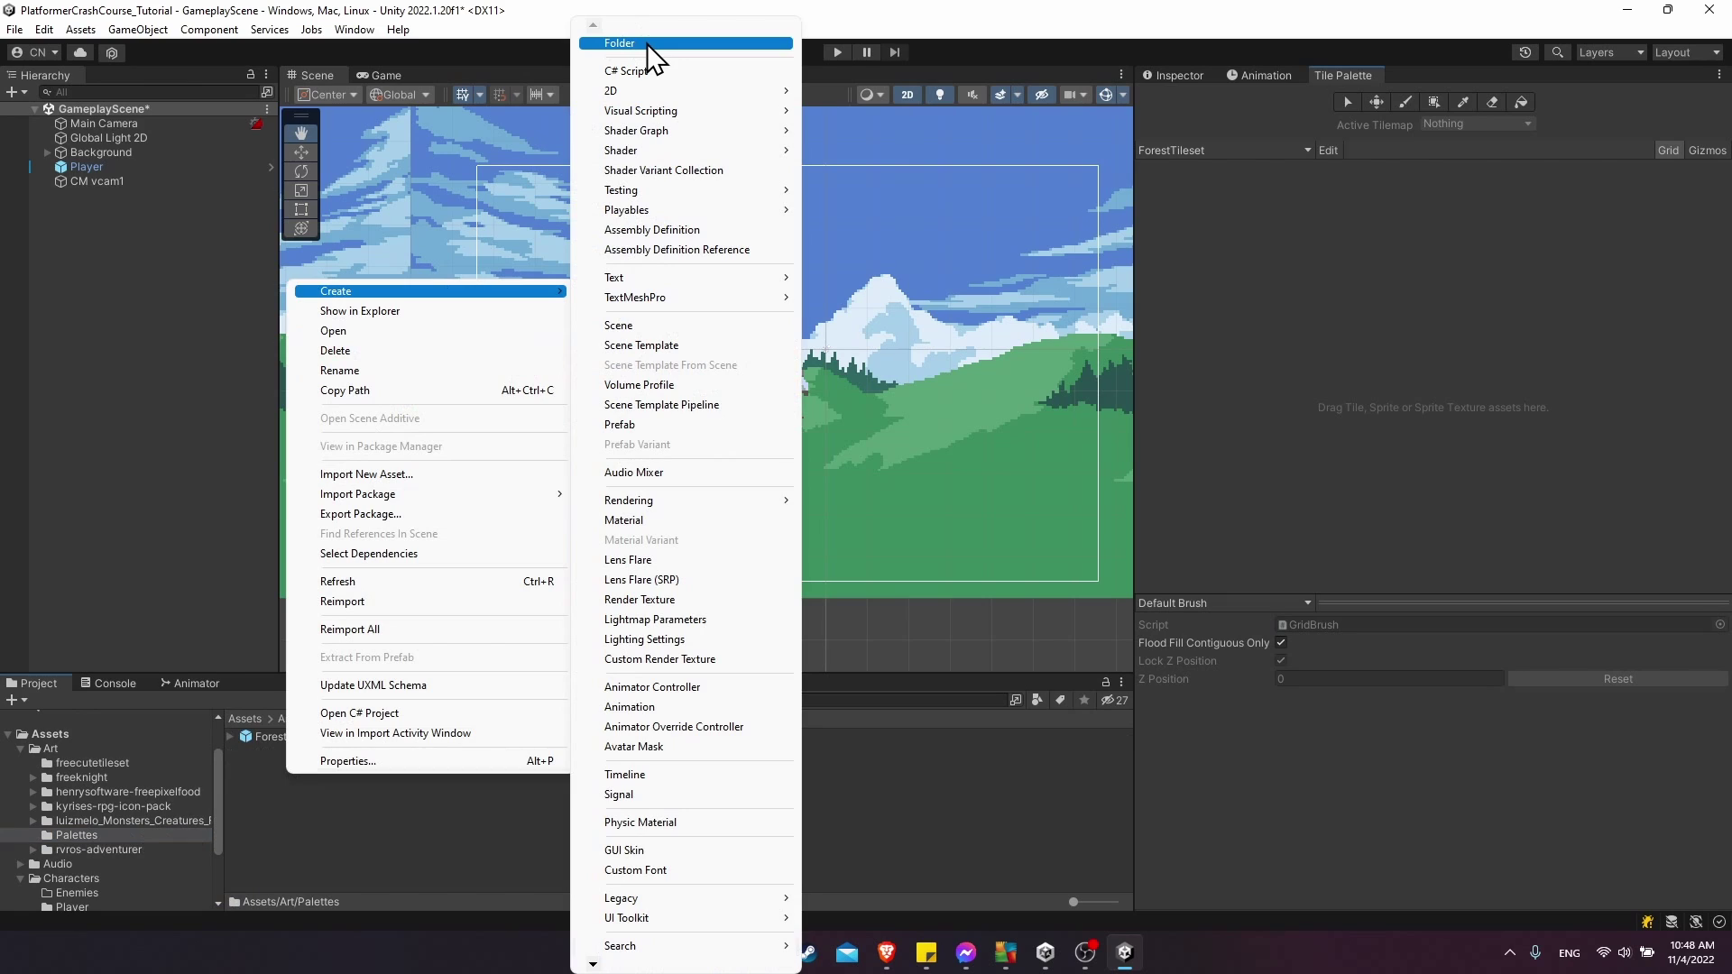
left_click(647, 45)
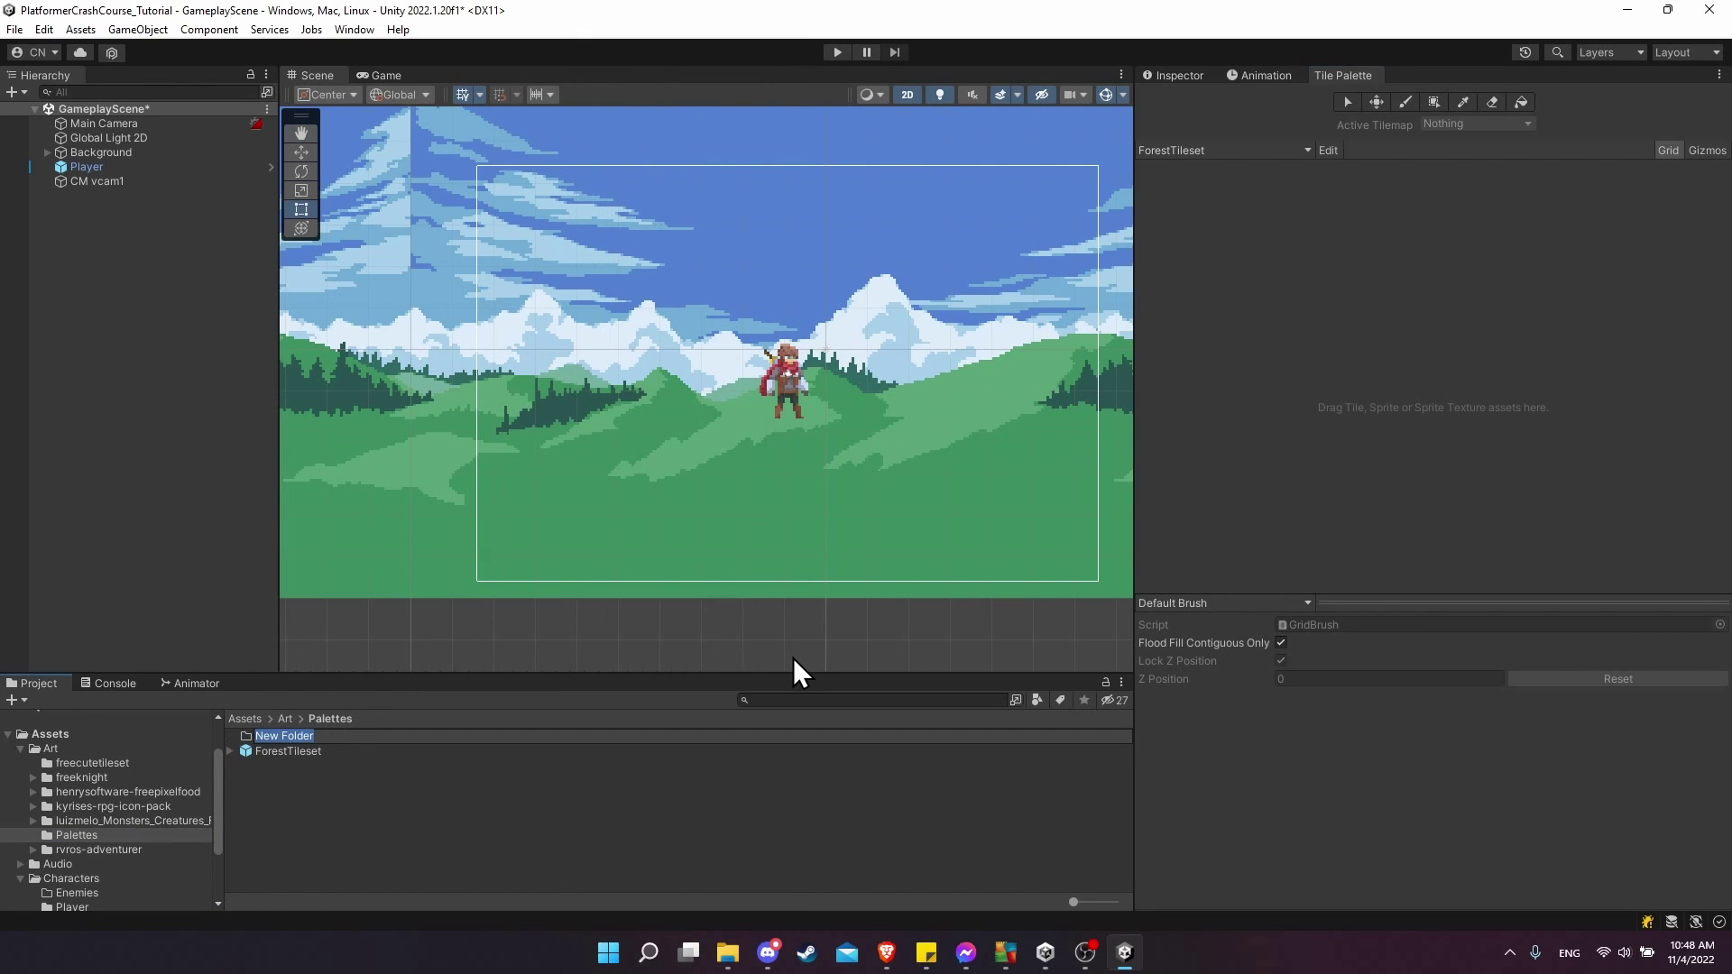
Step: Name the new folder Tiles and open it
type("Tiles")
key("Return")
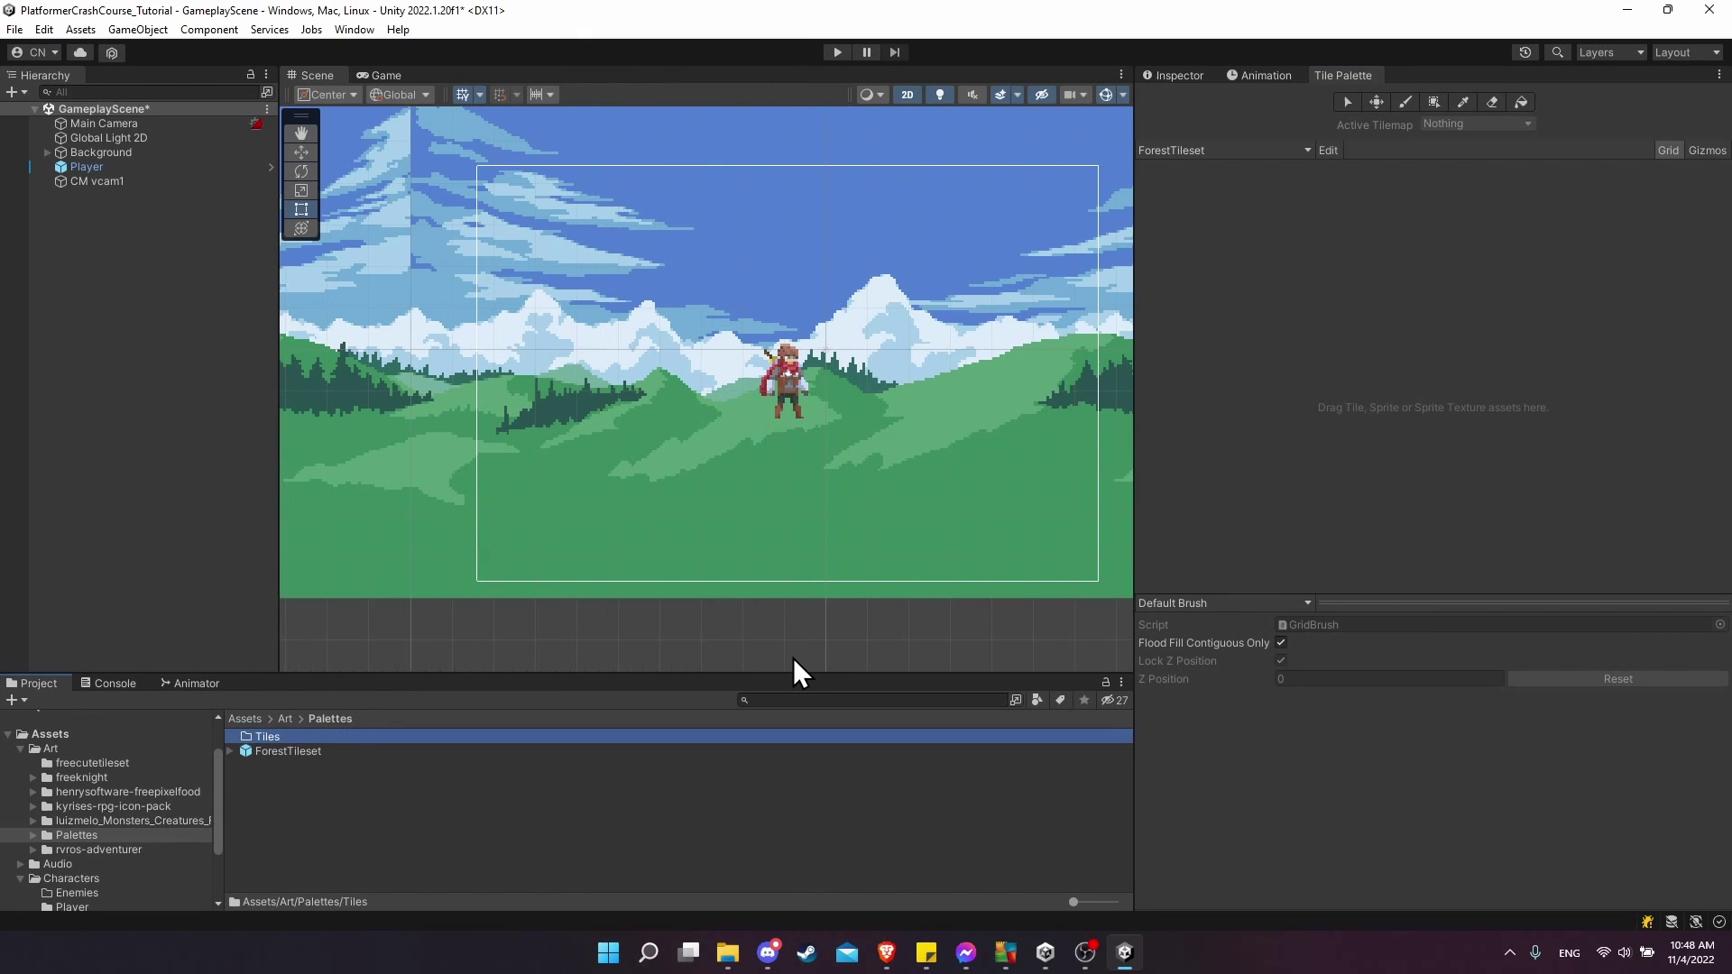
double_click(636, 736)
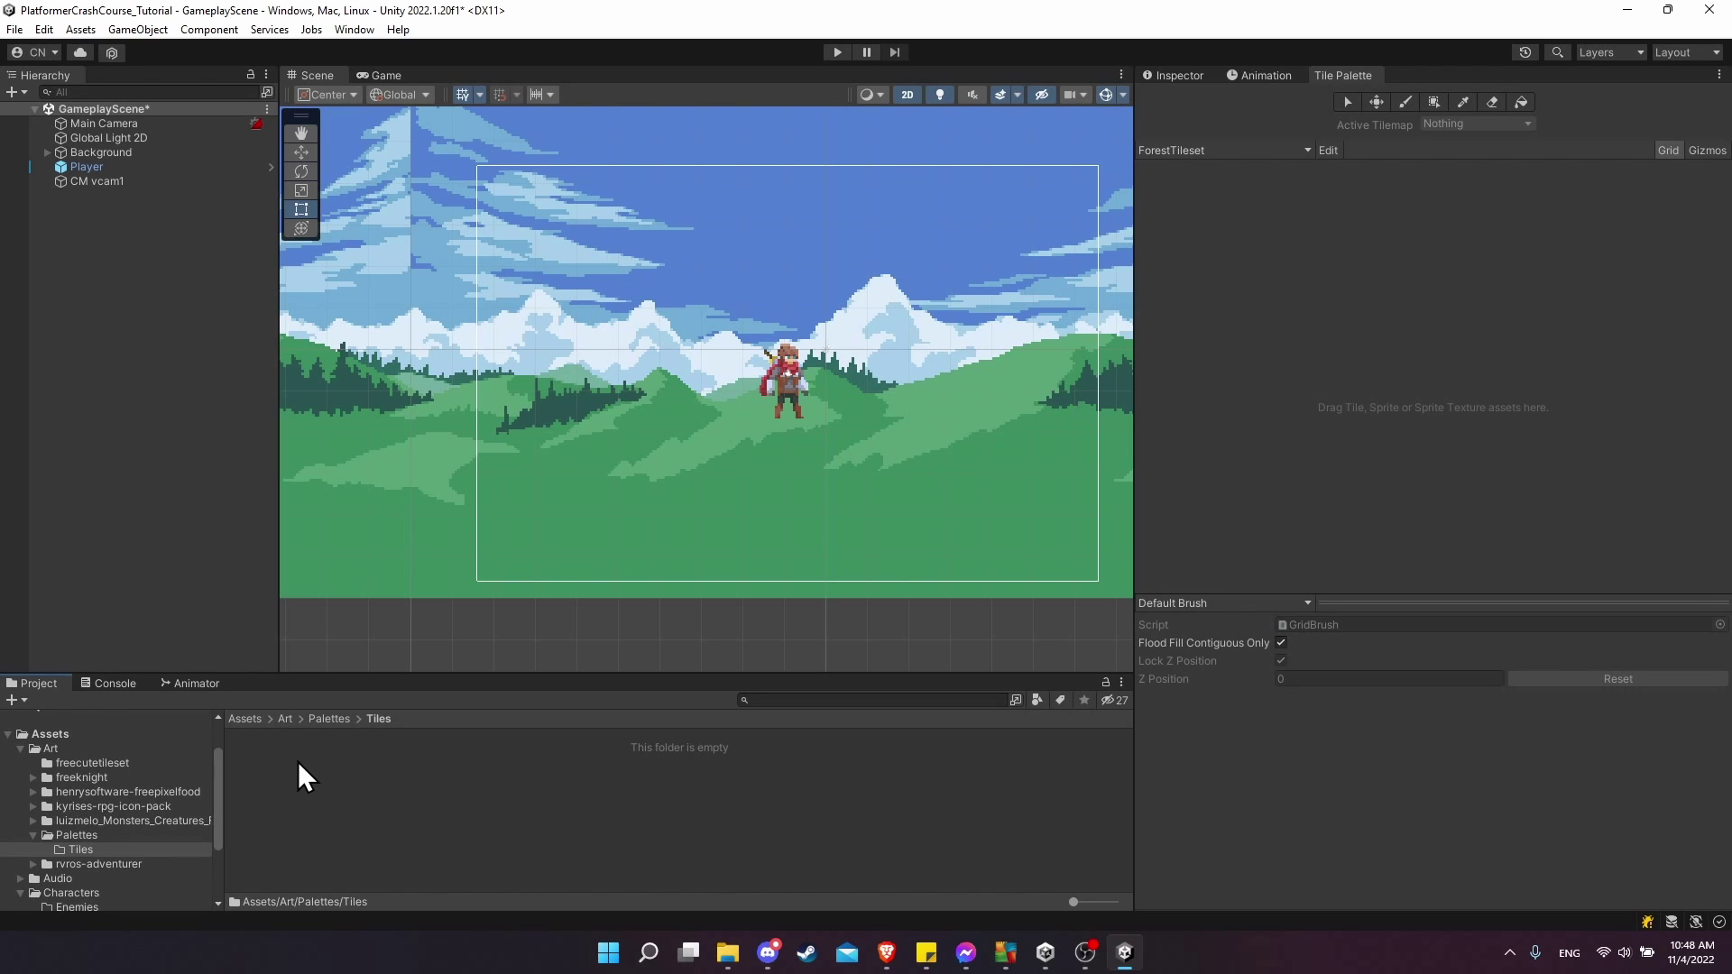
Step: Create a ForestTiles folder inside Tiles
right_click(269, 774)
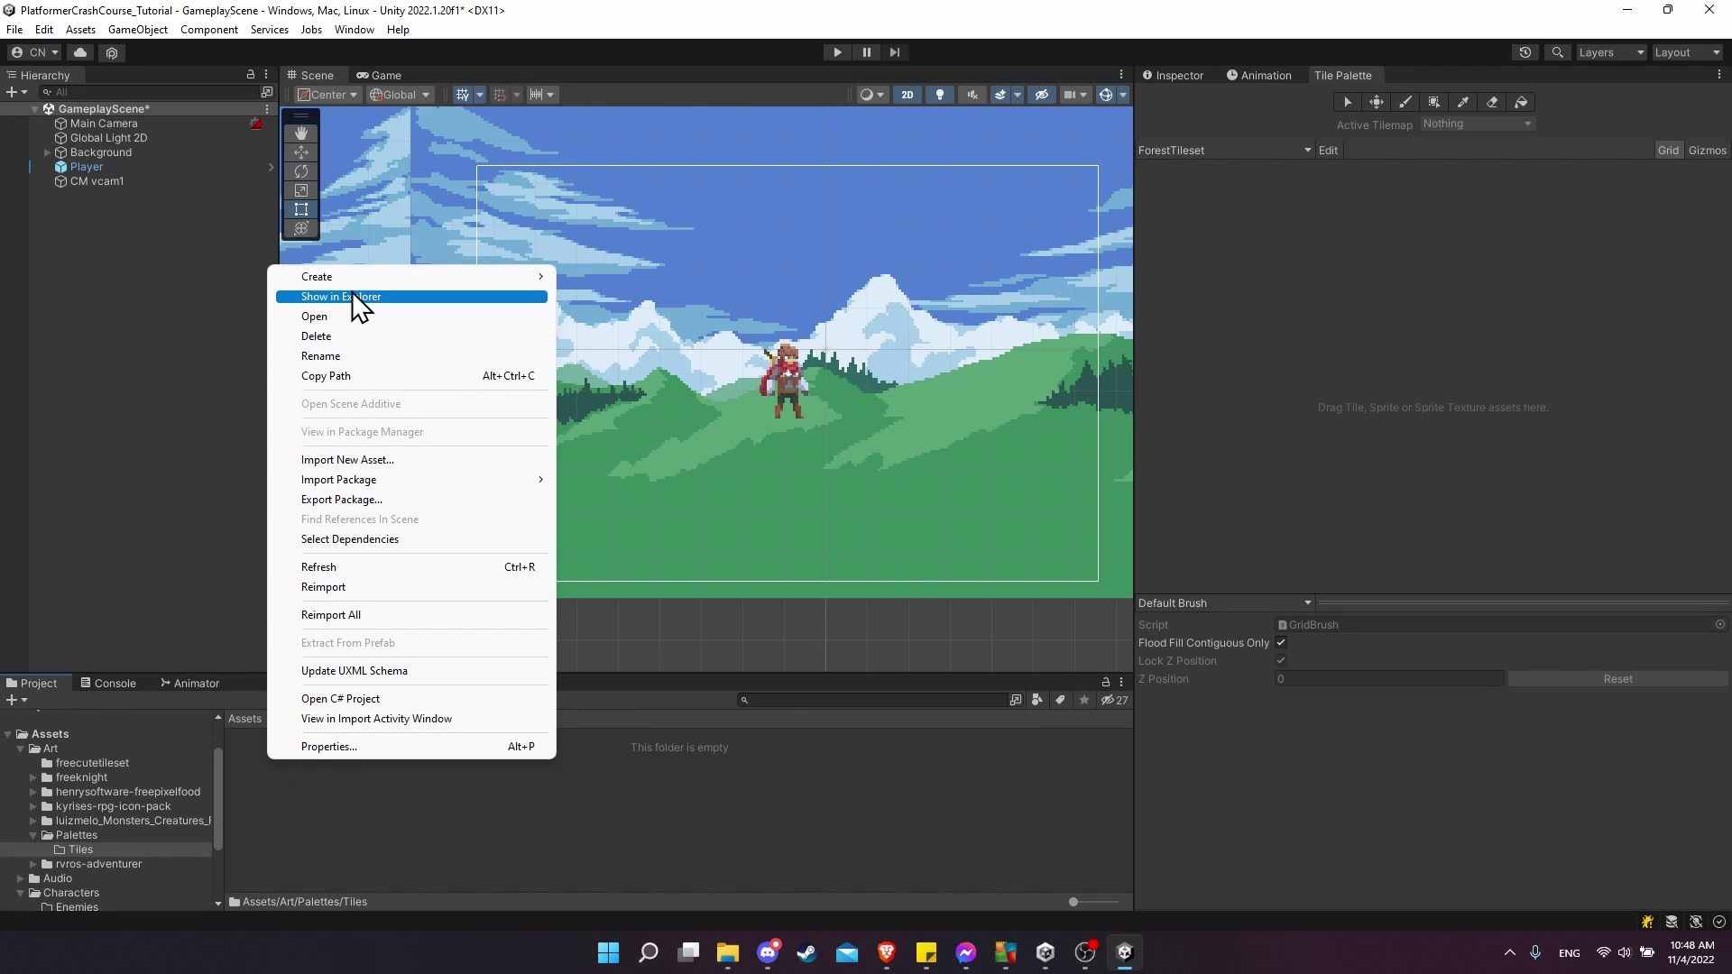
mouse_move(419, 271)
left_click(699, 47)
key("BackSpace")
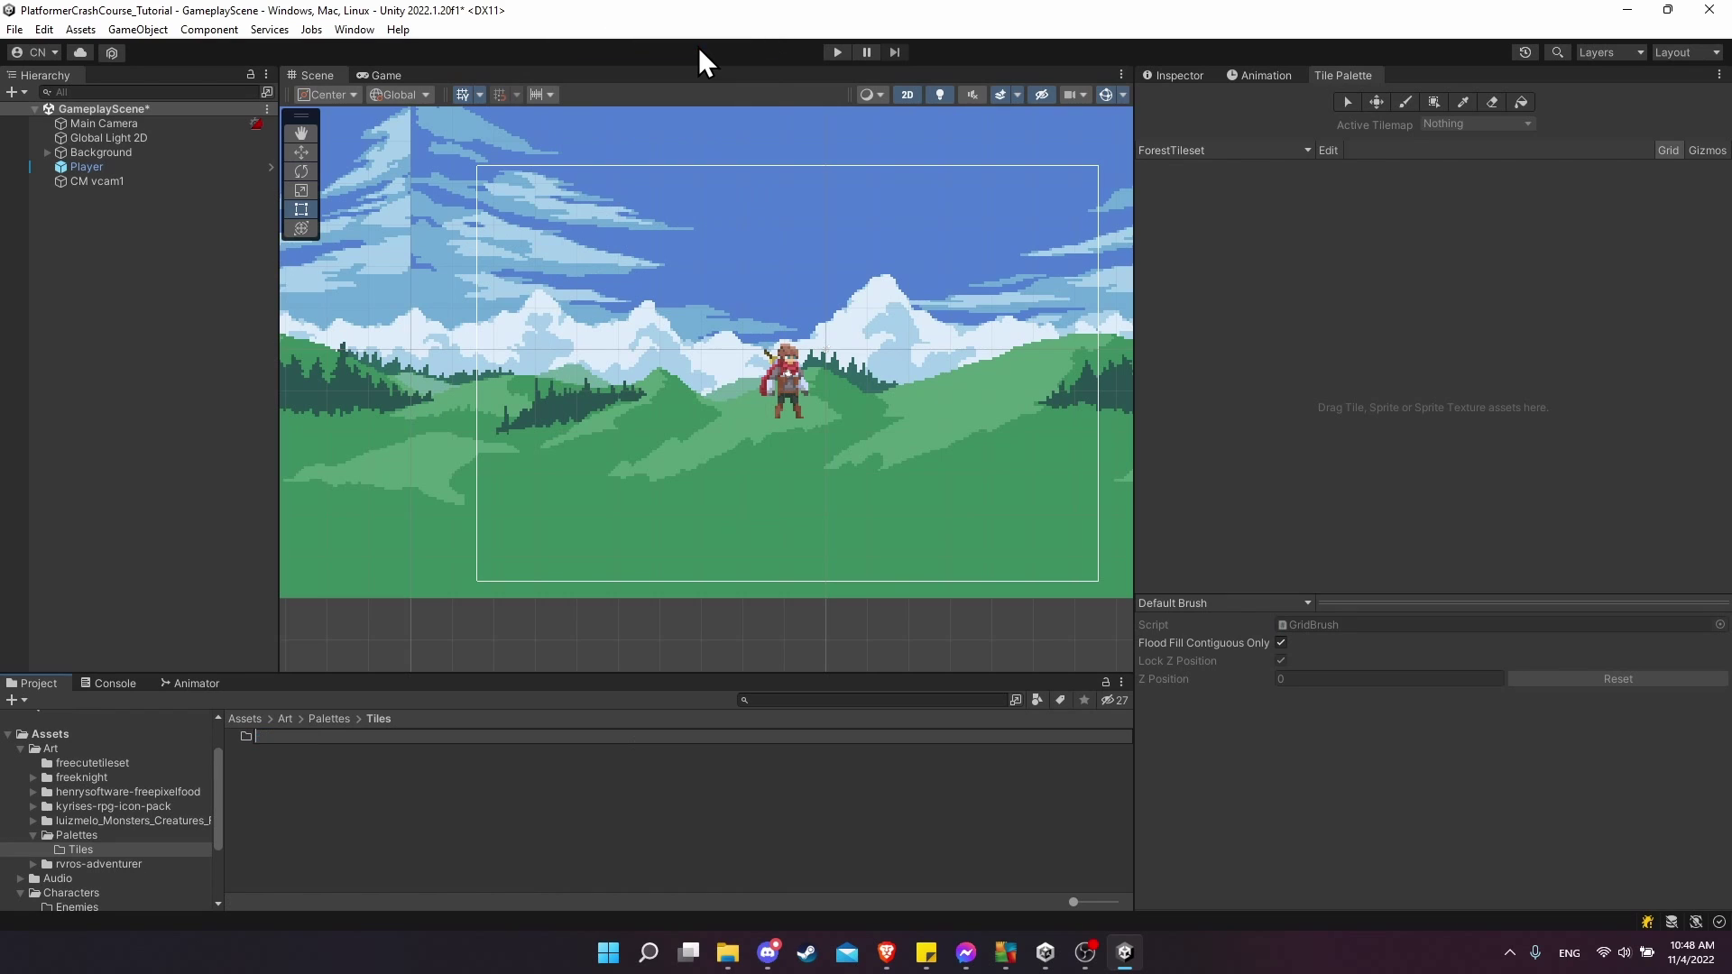
type("ForestTiles")
key("Return")
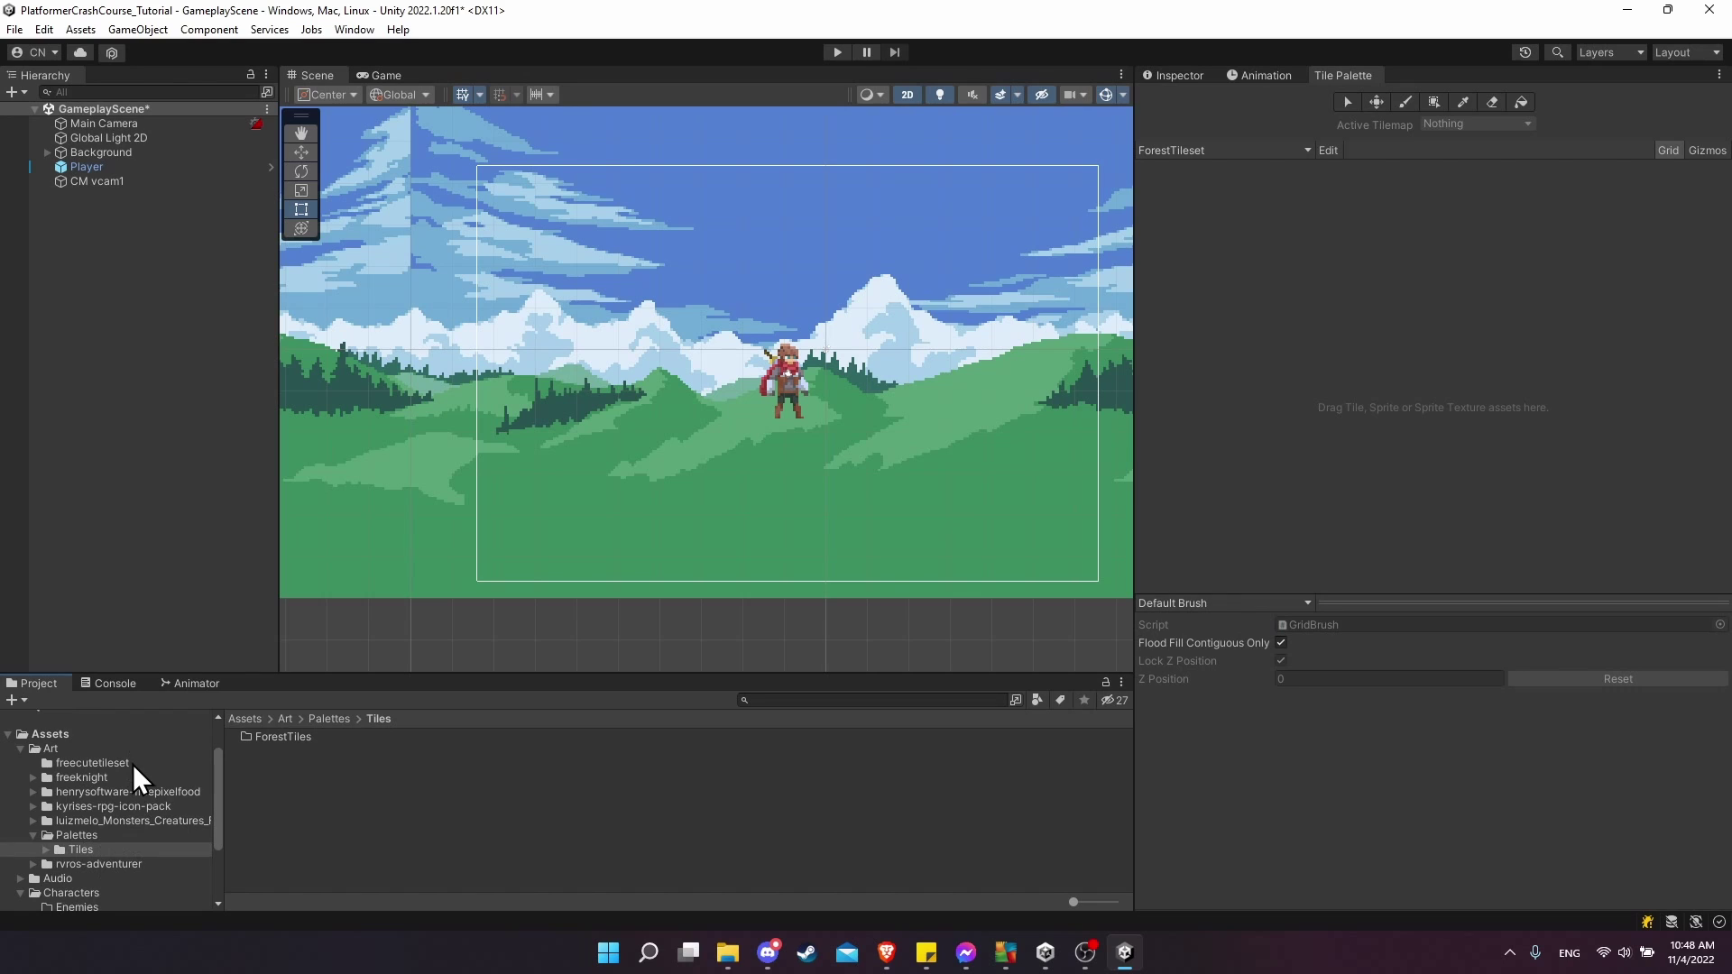
Step: Drag the Tileset image from freecutetileset toward the palette, then pull it back
left_click(133, 765)
scroll(316, 821, "down", 1)
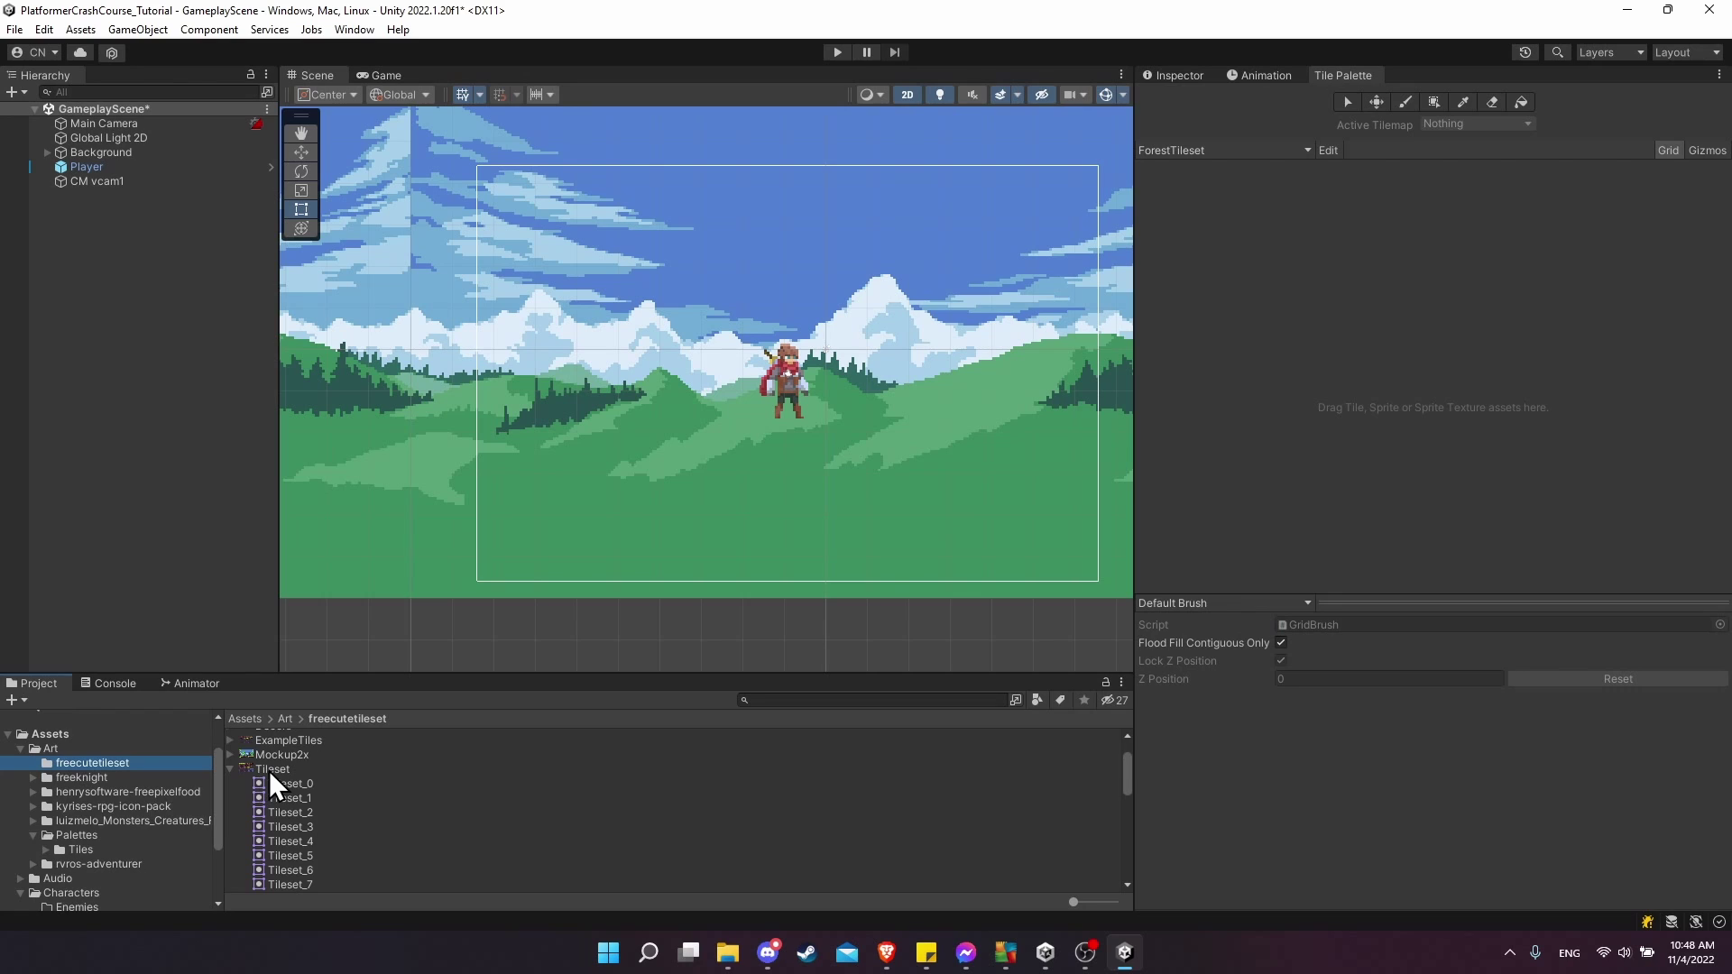
left_click_drag(269, 771, 1284, 362)
left_click_drag(1302, 288, 286, 800)
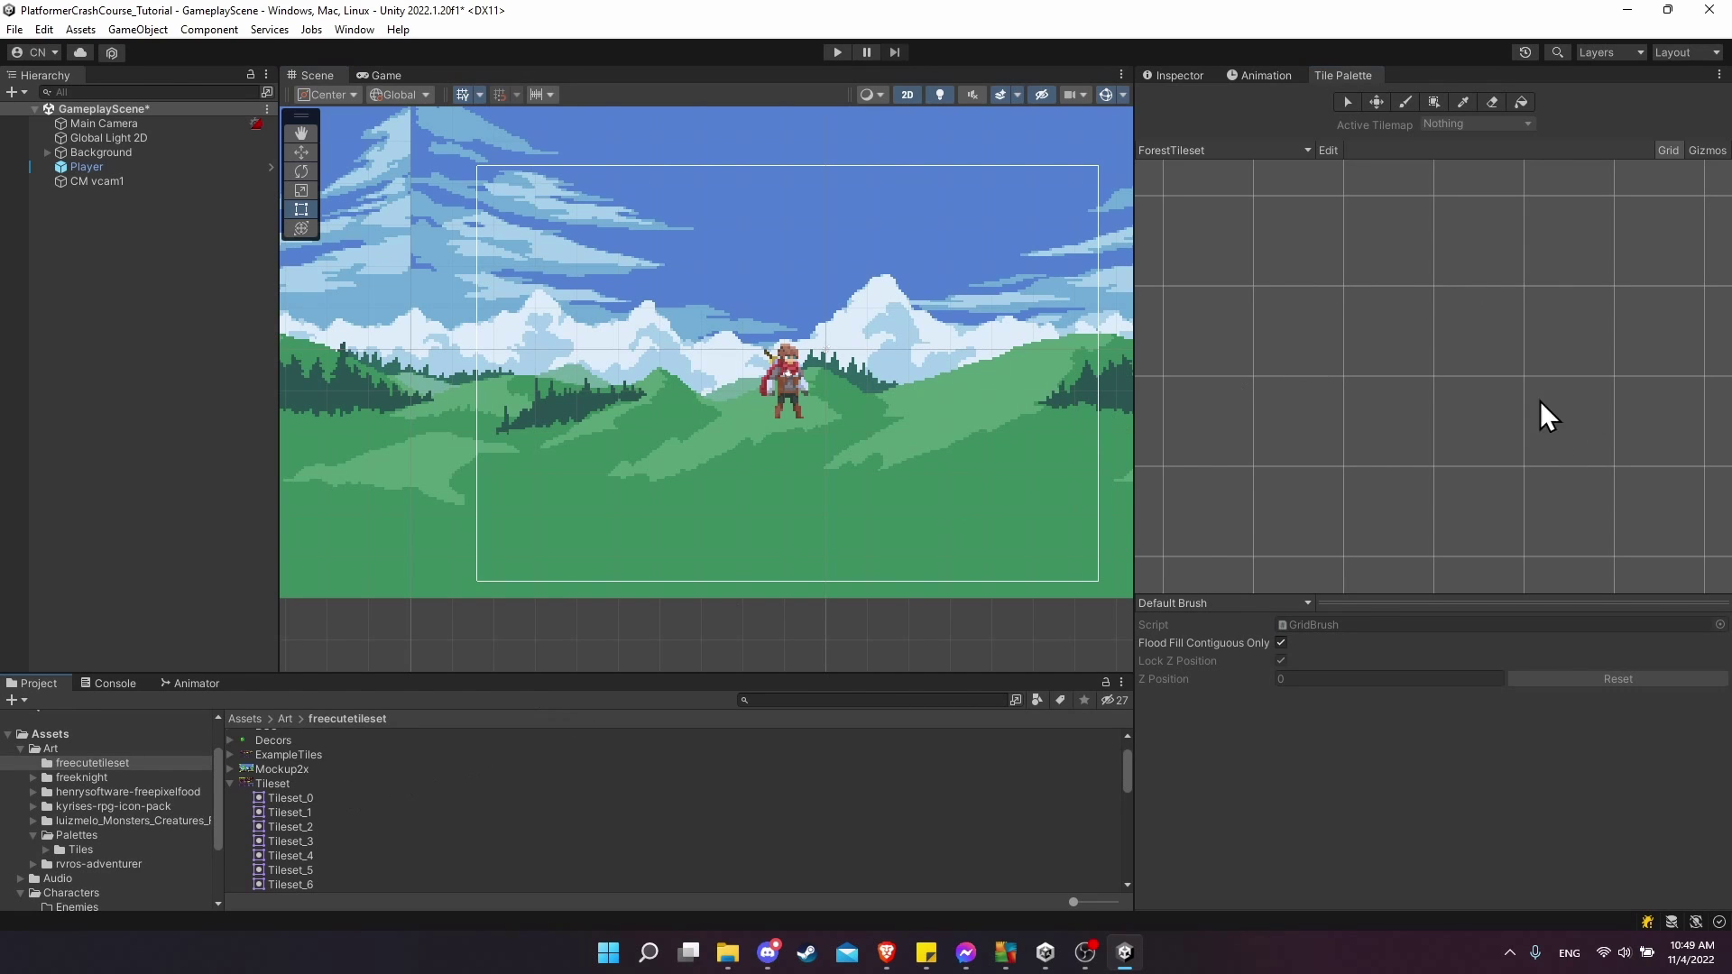
Step: Drop the Tileset image onto the ForestTileset palette
scroll(1343, 341, "down", 6)
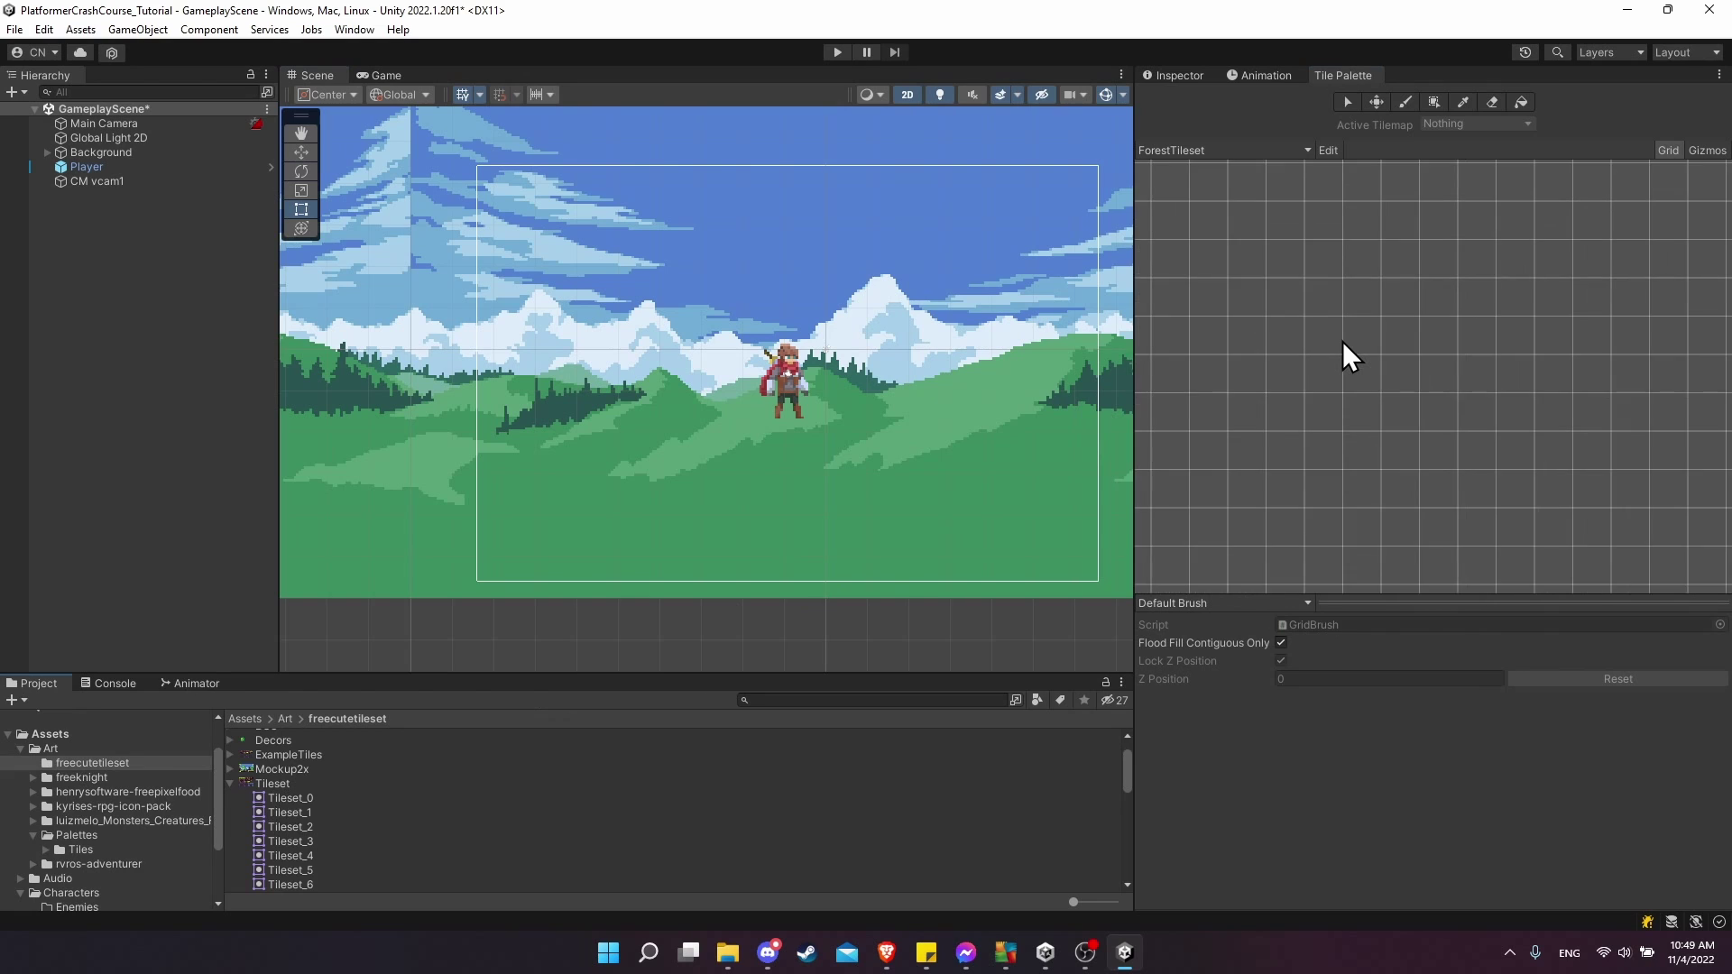
scroll(1343, 341, "down", 3)
left_click(279, 782)
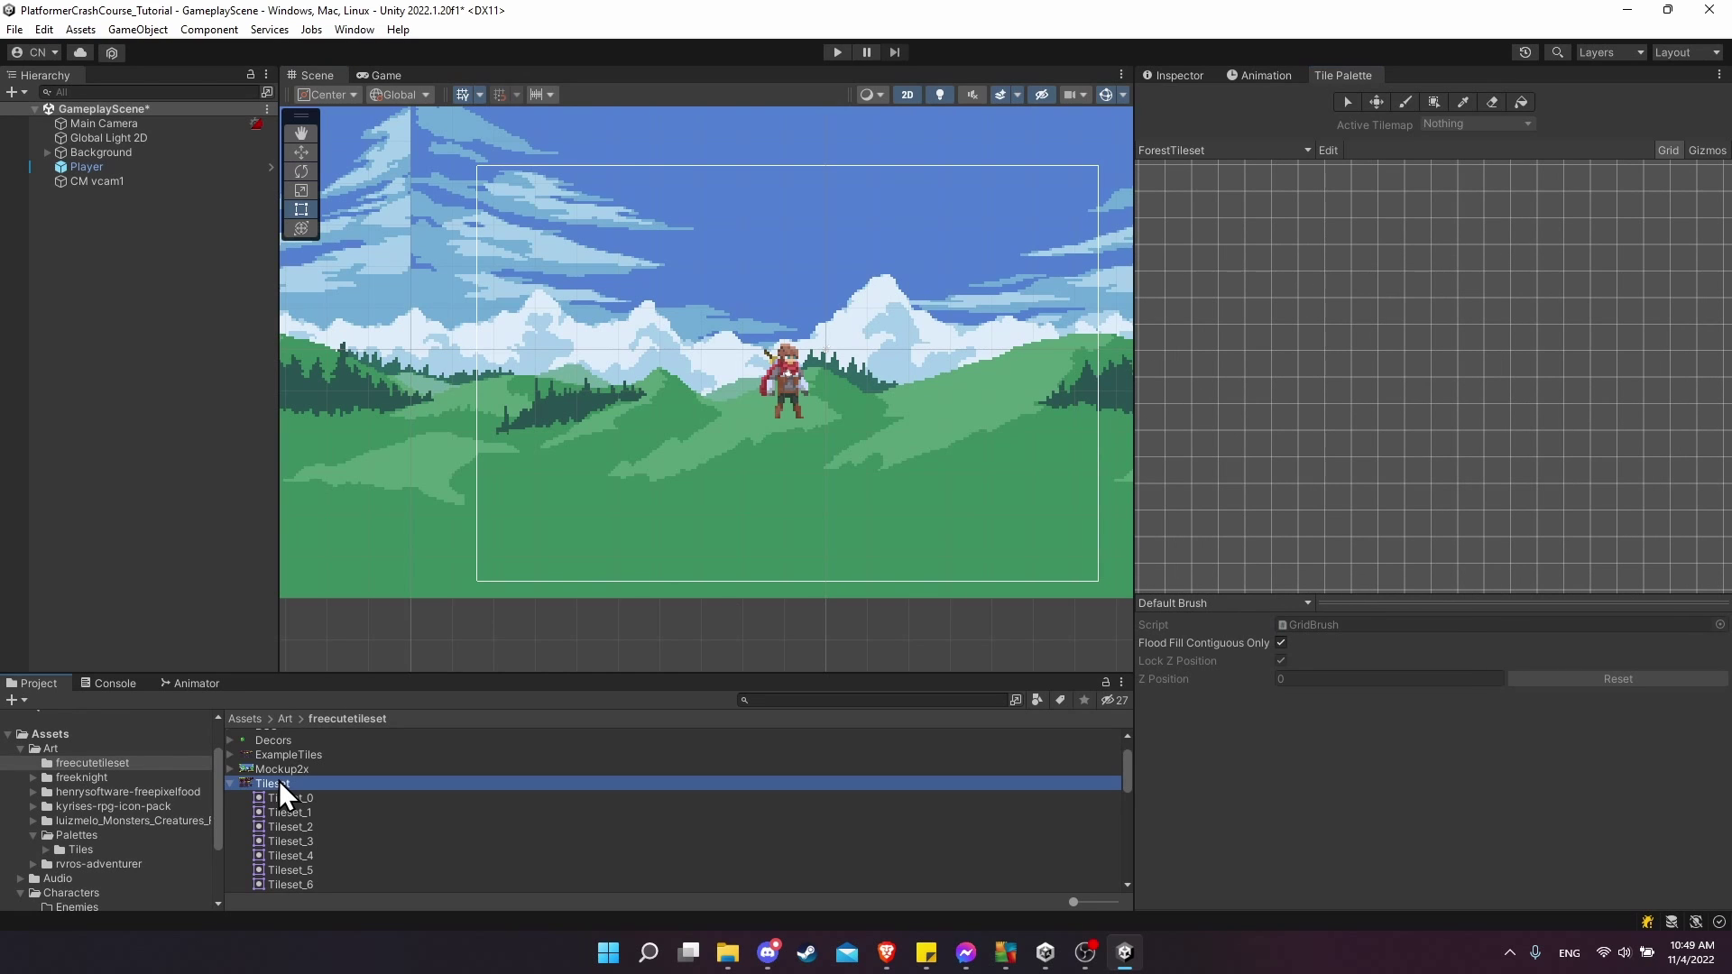
left_click_drag(279, 781, 1292, 265)
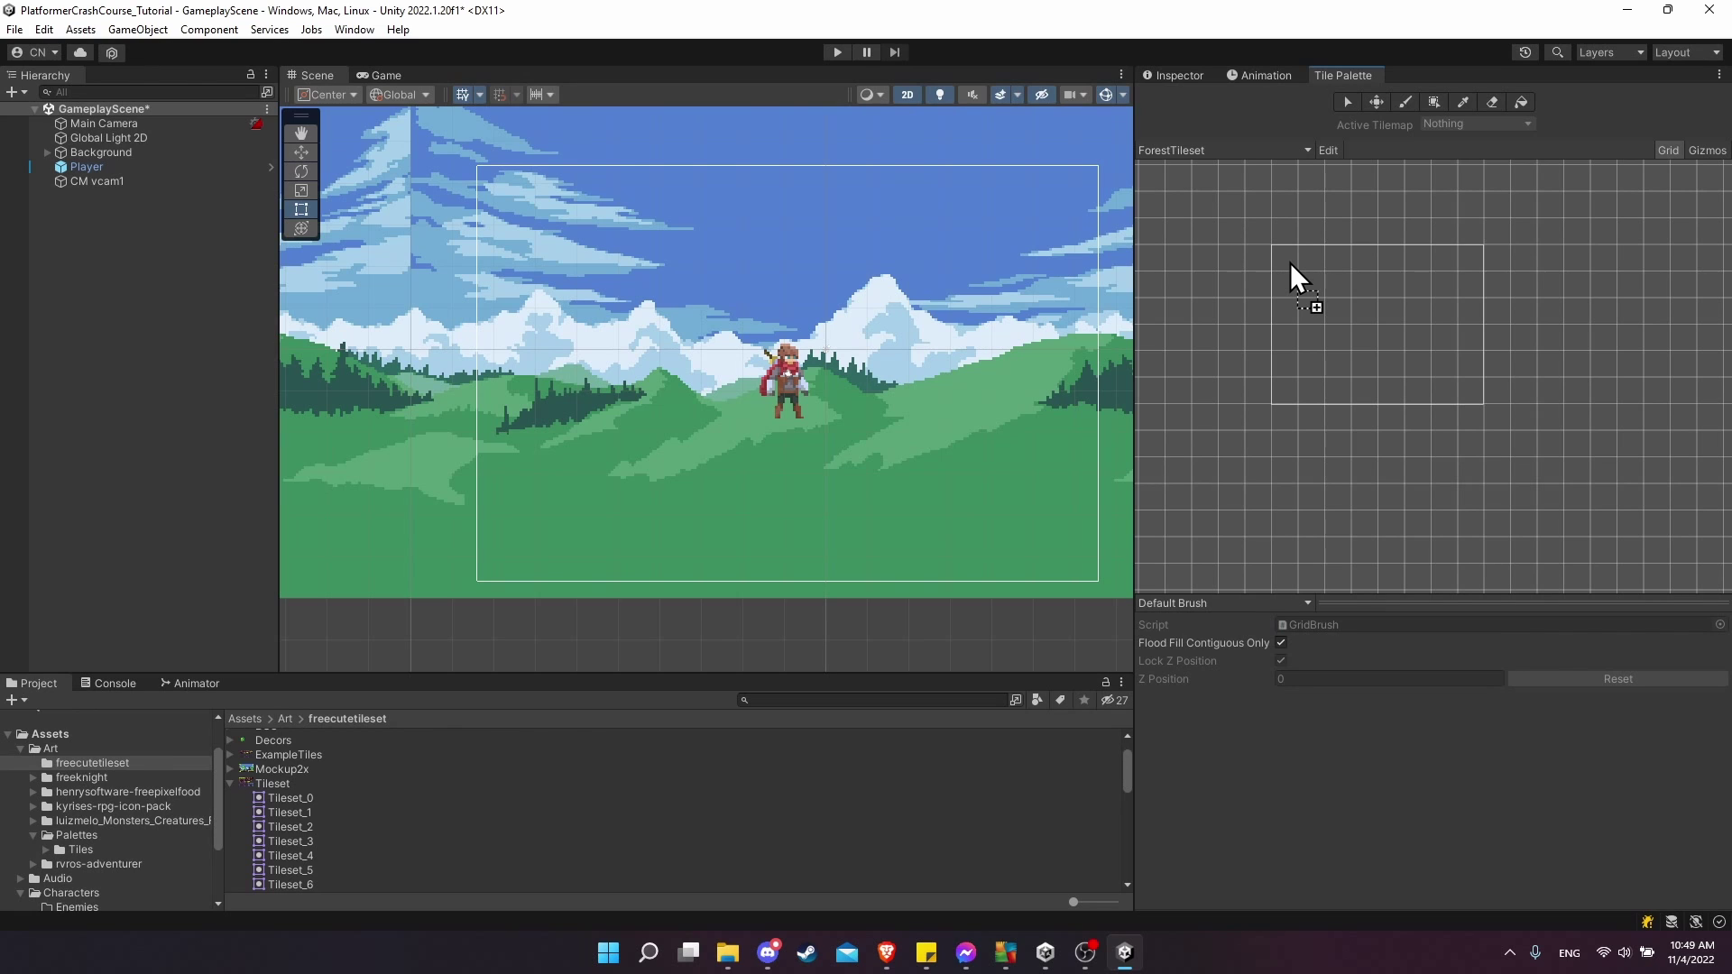
left_click_drag(1290, 262, 1290, 263)
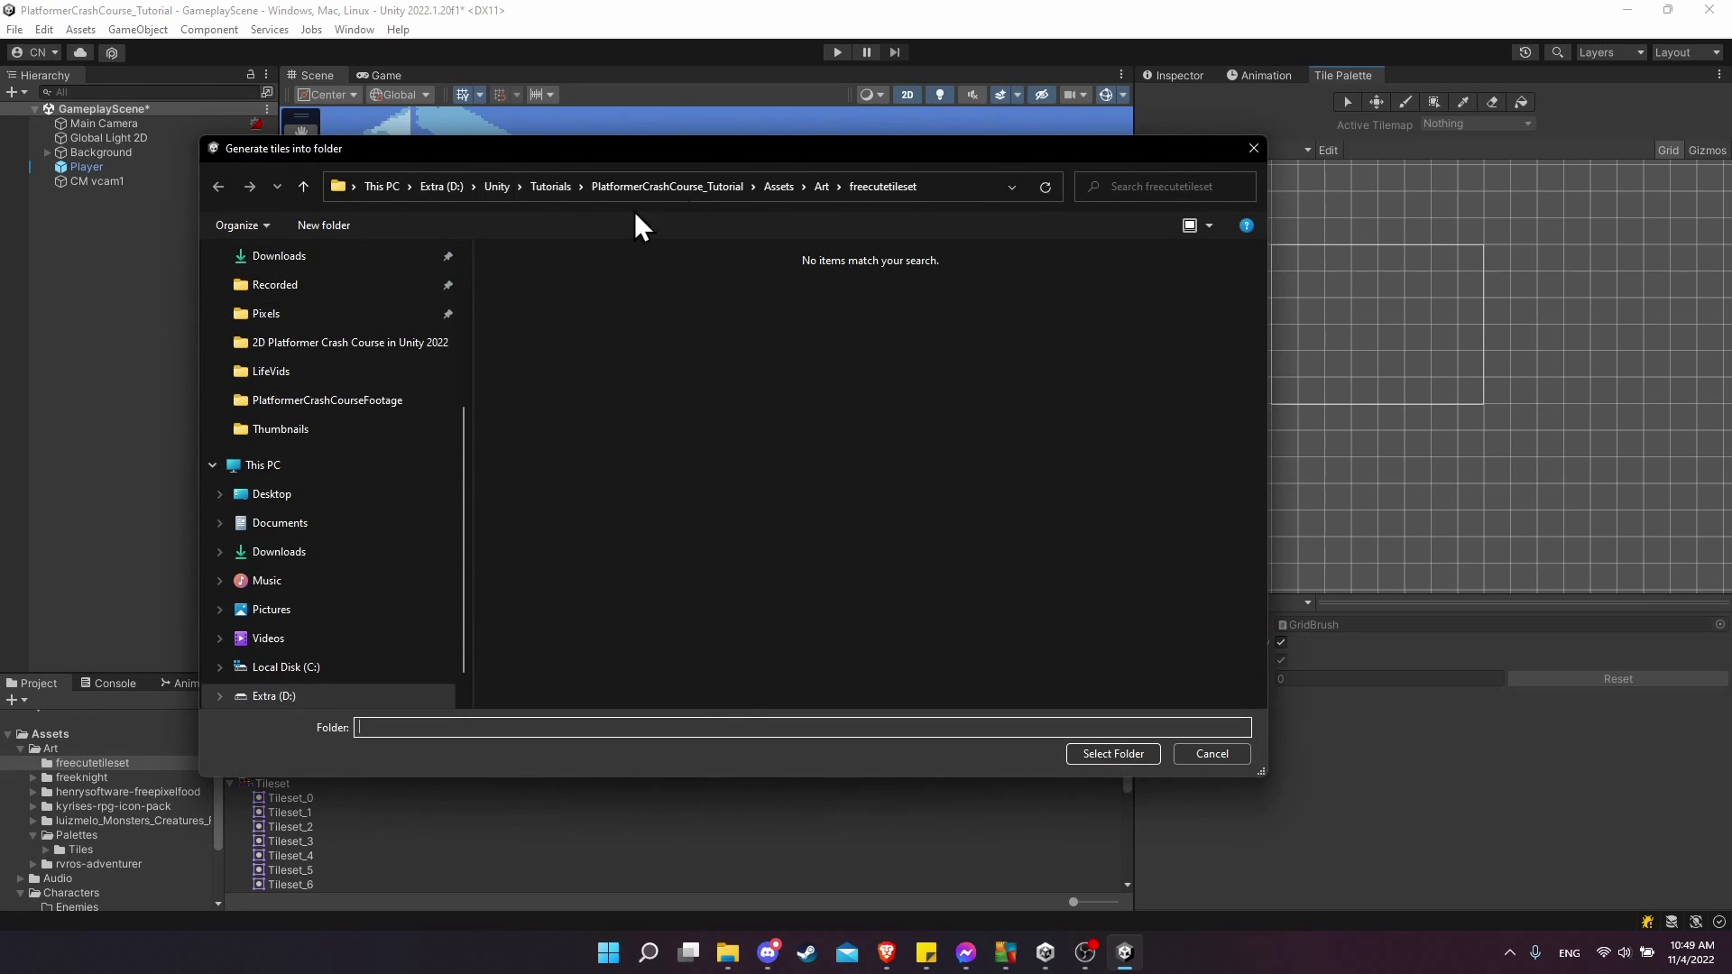
Step: Choose Art/Palettes/Tiles/ForestTiles as the destination and generate the tiles
left_click(821, 188)
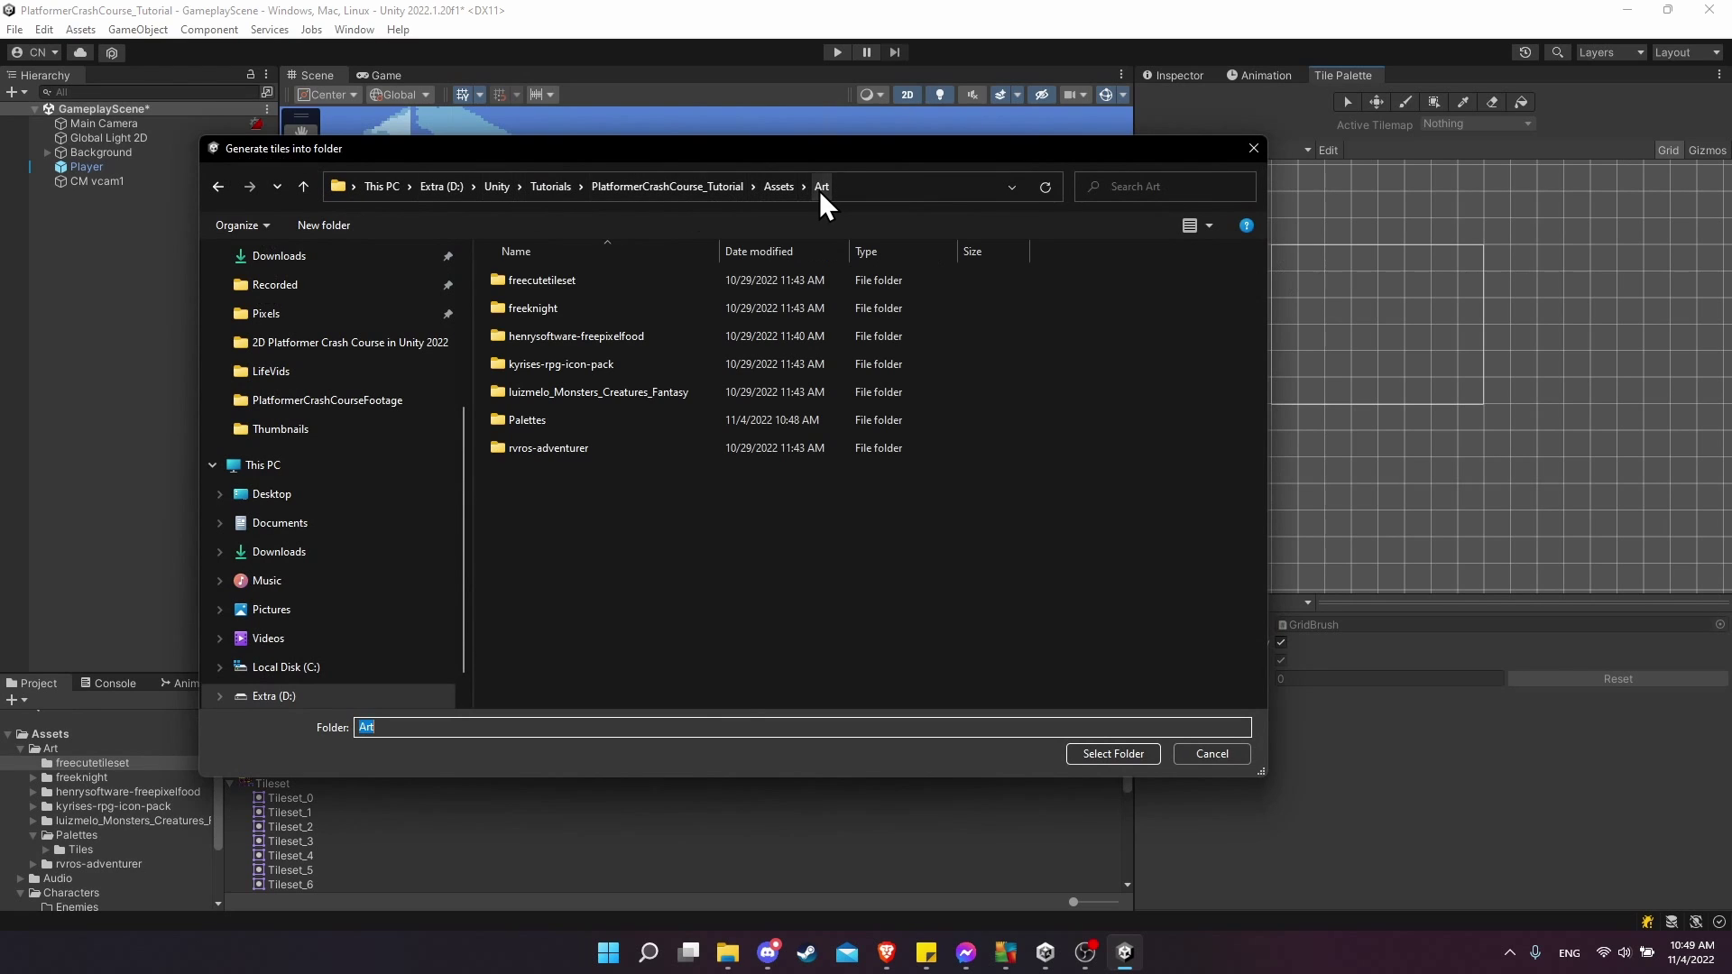
double_click(559, 417)
double_click(572, 281)
double_click(574, 282)
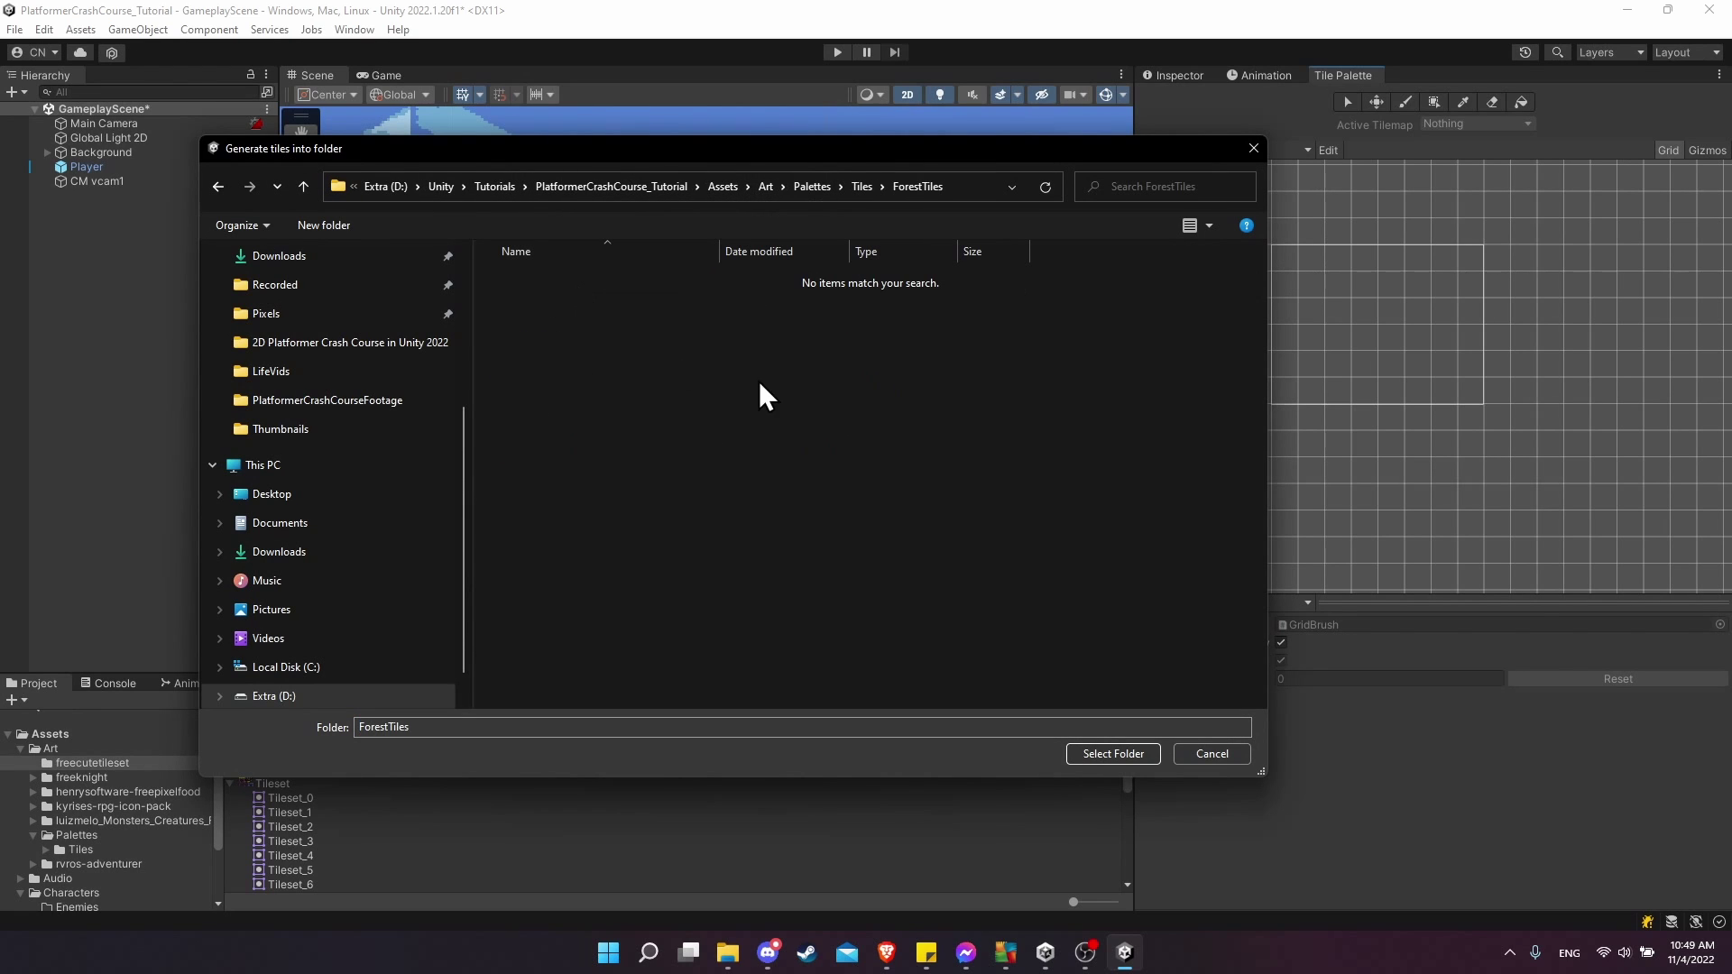
left_click(1112, 754)
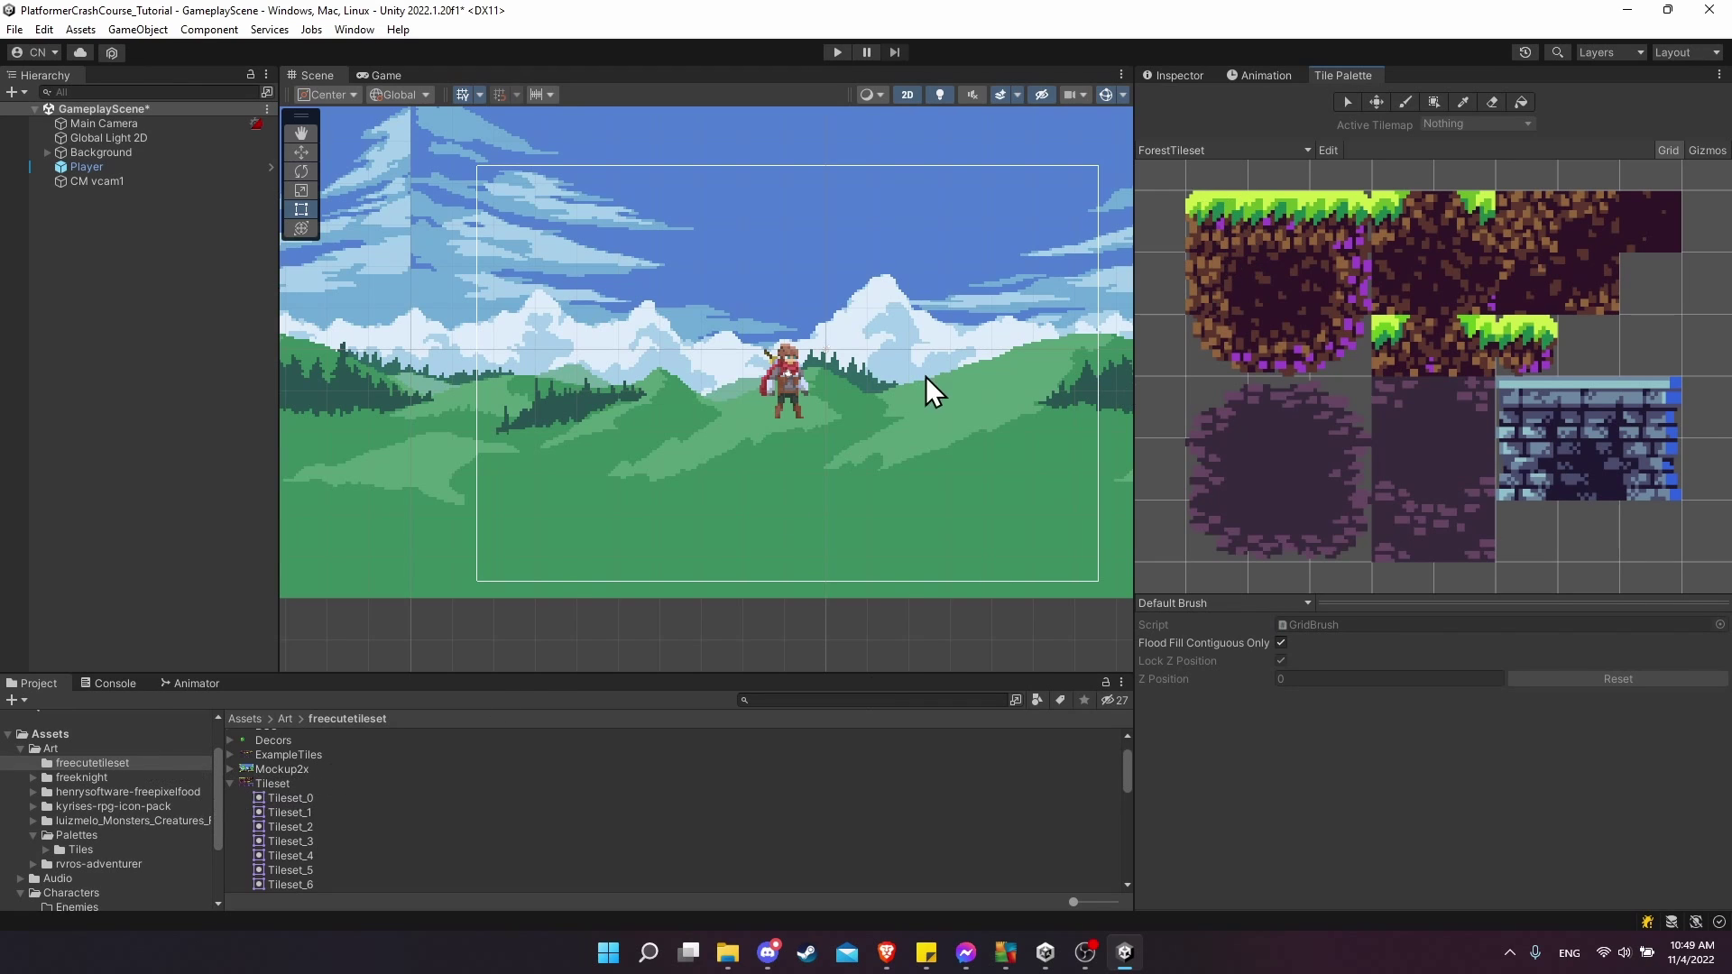
Step: Browse the generated tiles in ForestTiles, from Tileset_40 back up to Tileset_0
left_click(79, 848)
double_click(279, 739)
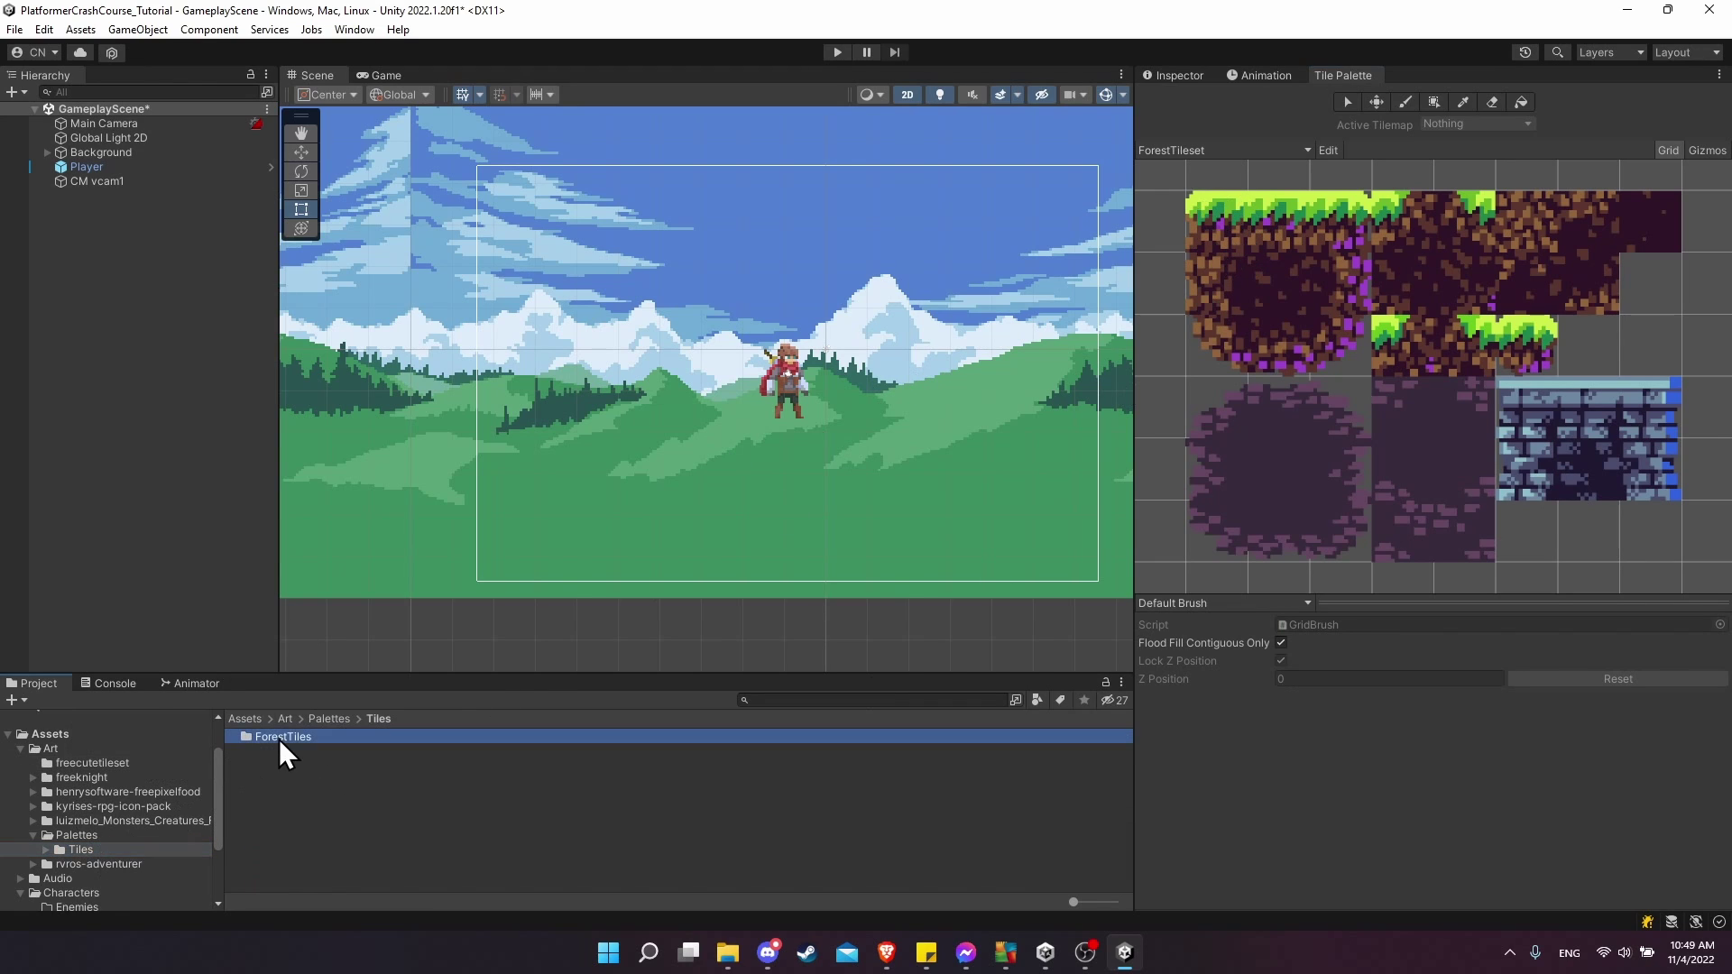
scroll(337, 755, "down", 5)
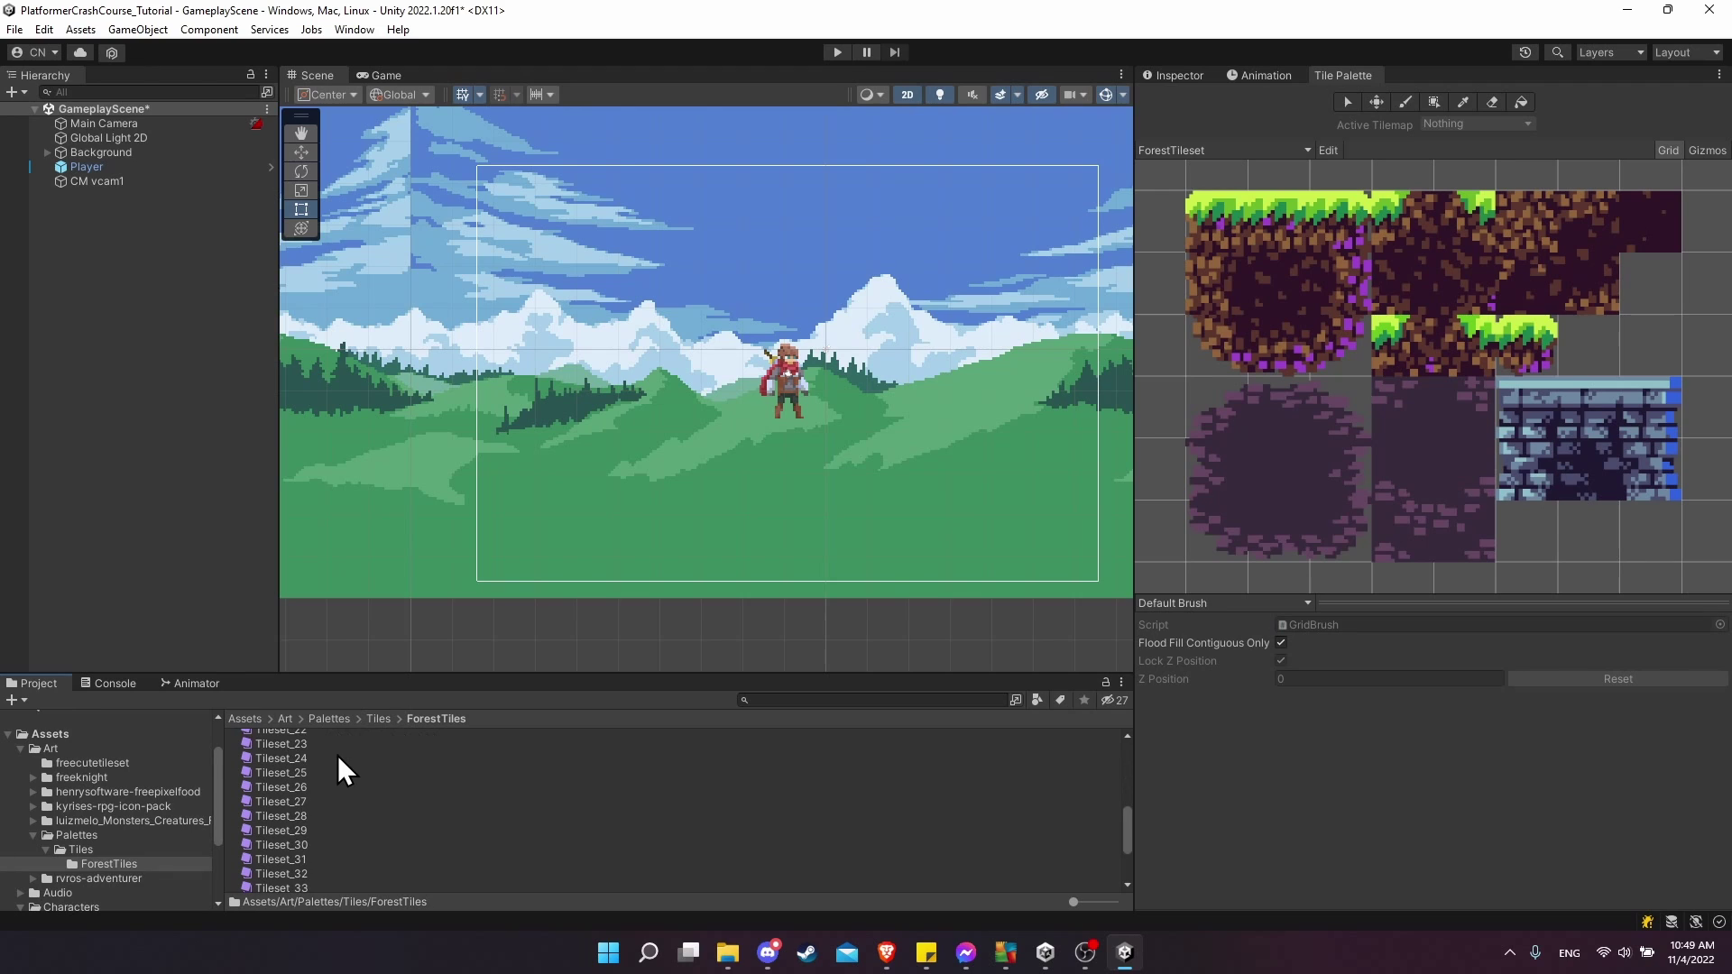
left_click(338, 758)
scroll(337, 755, "down", 3)
left_click(319, 827)
left_click(316, 871)
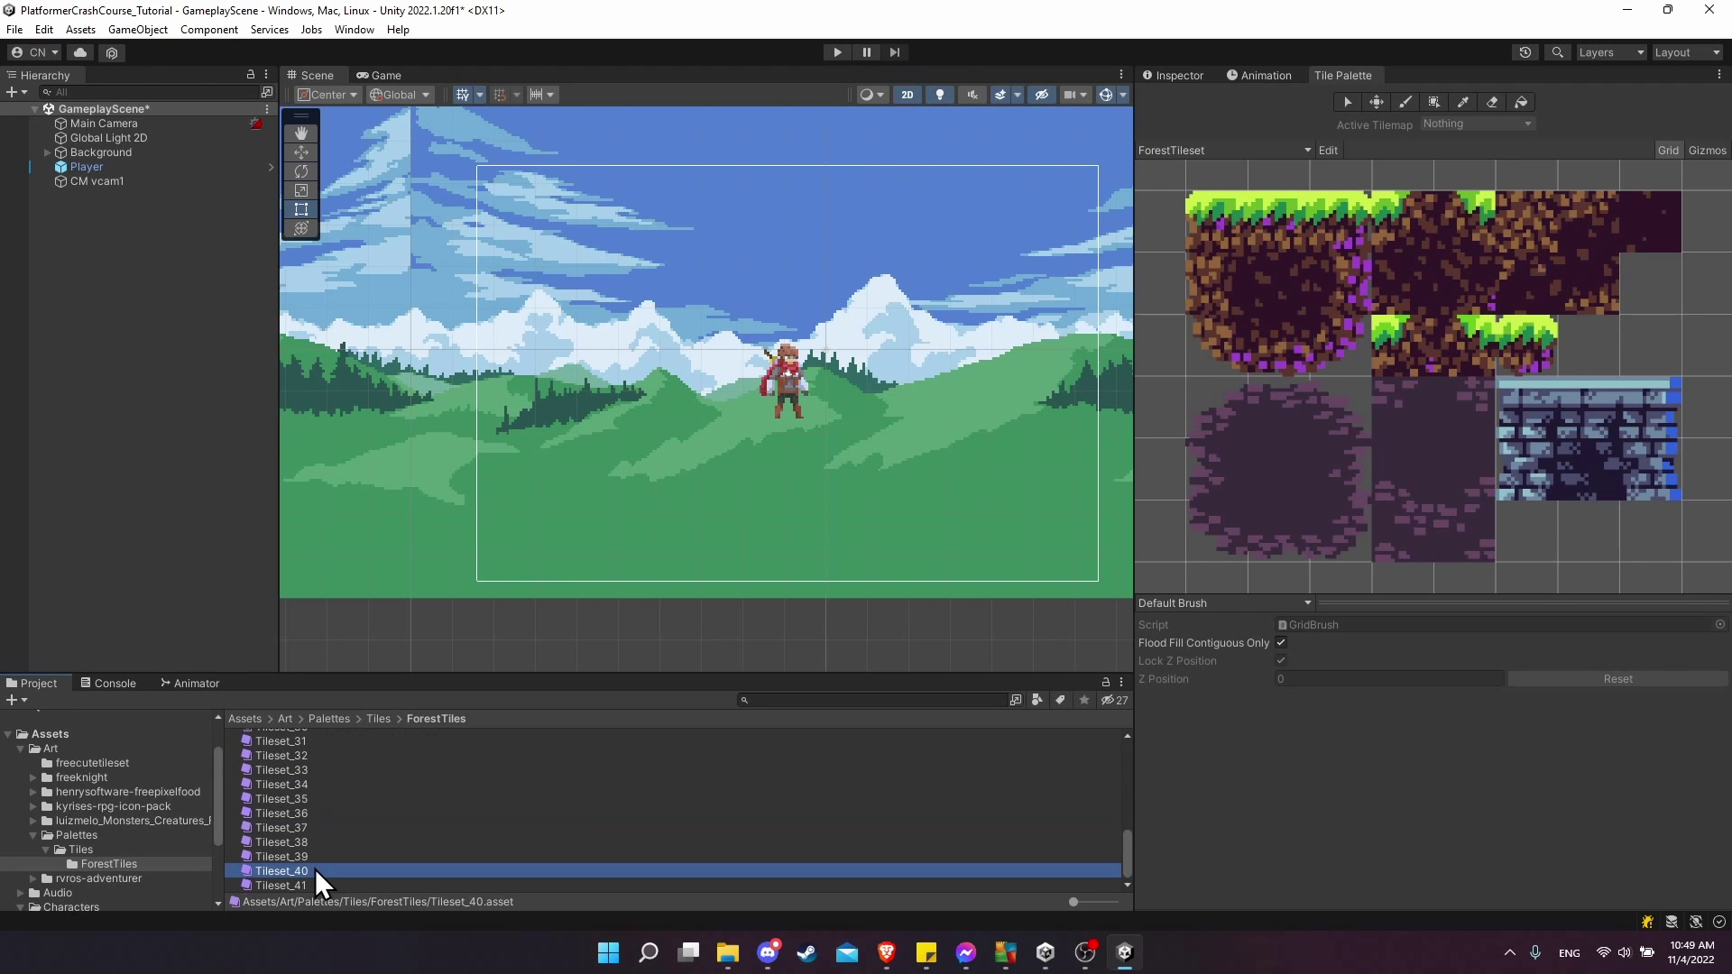
scroll(315, 869, "up", 8)
left_click(387, 737)
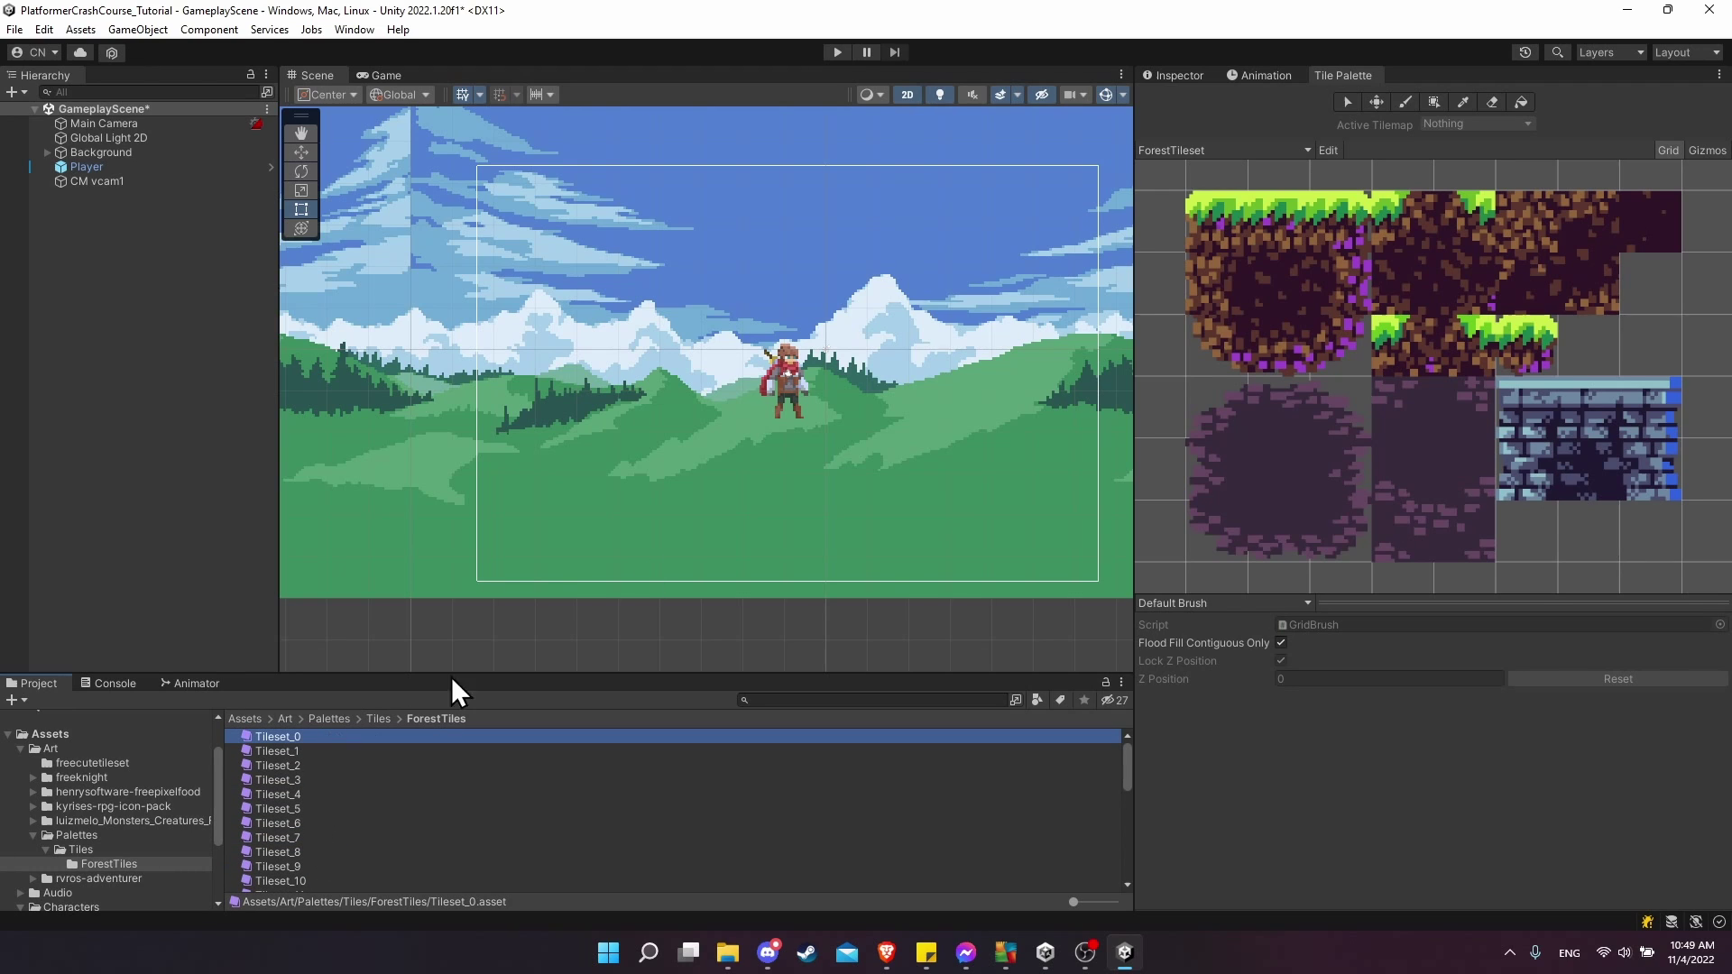
Step: Choose a grass-edge tile from the ForestTileset palette as the paint brush
left_click(1210, 206)
left_click(1211, 214)
left_click(1274, 259)
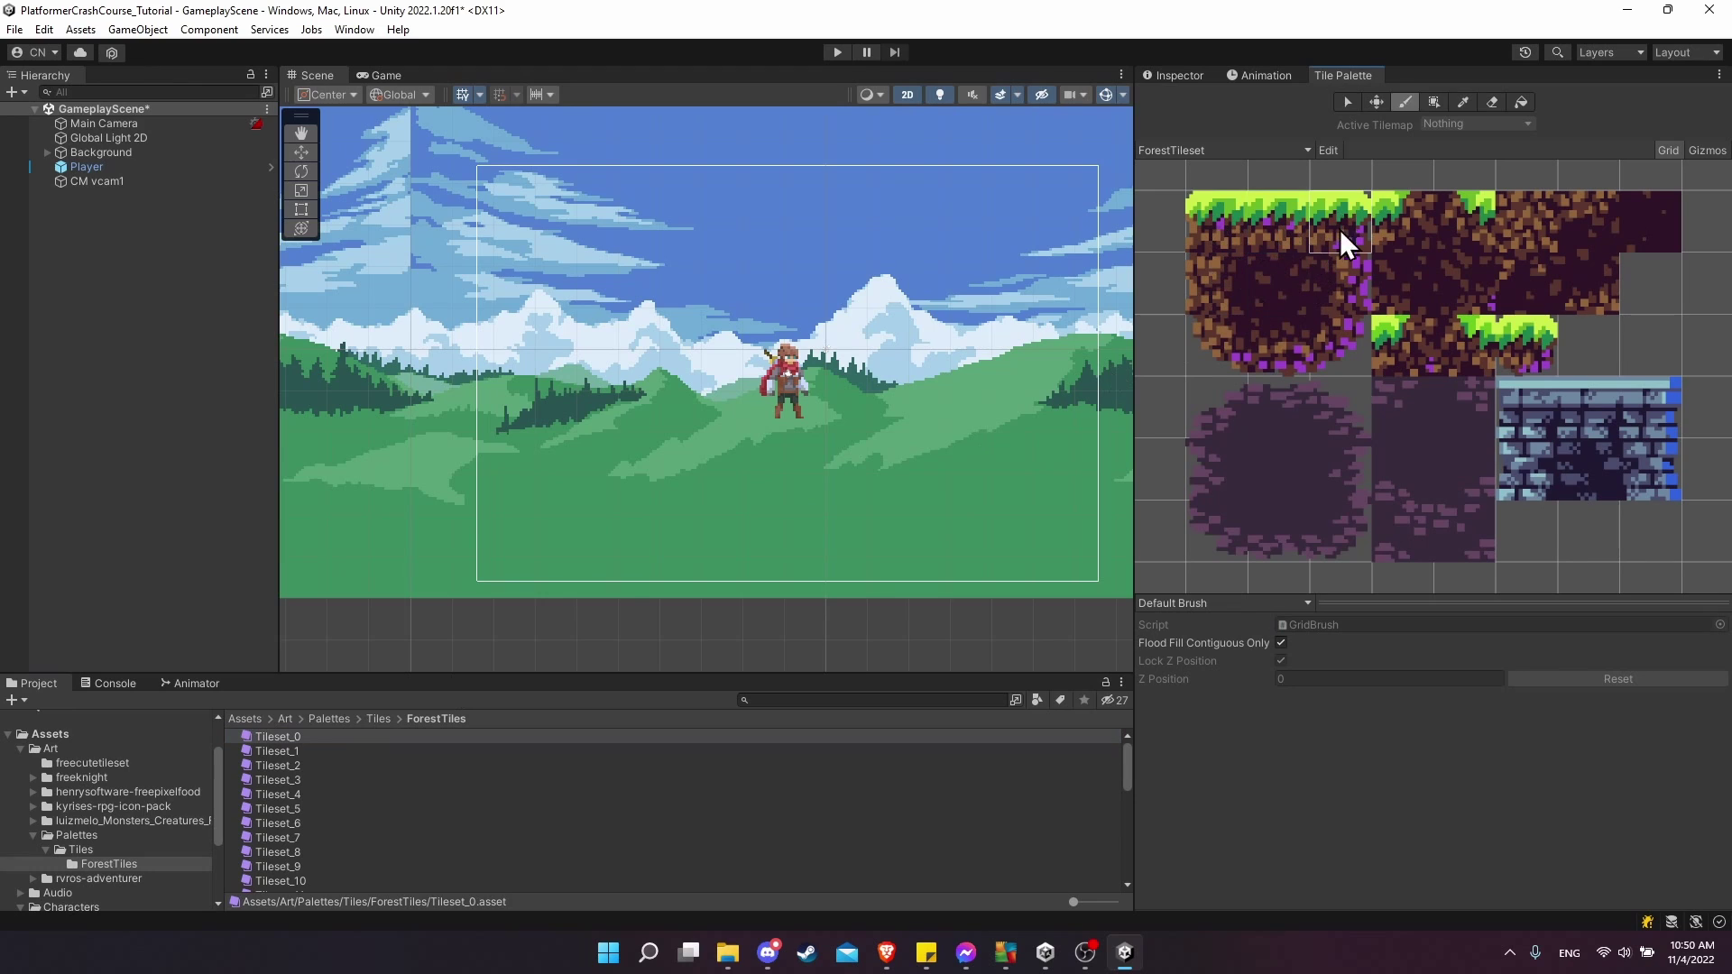
left_click(1457, 229)
left_click(1464, 265)
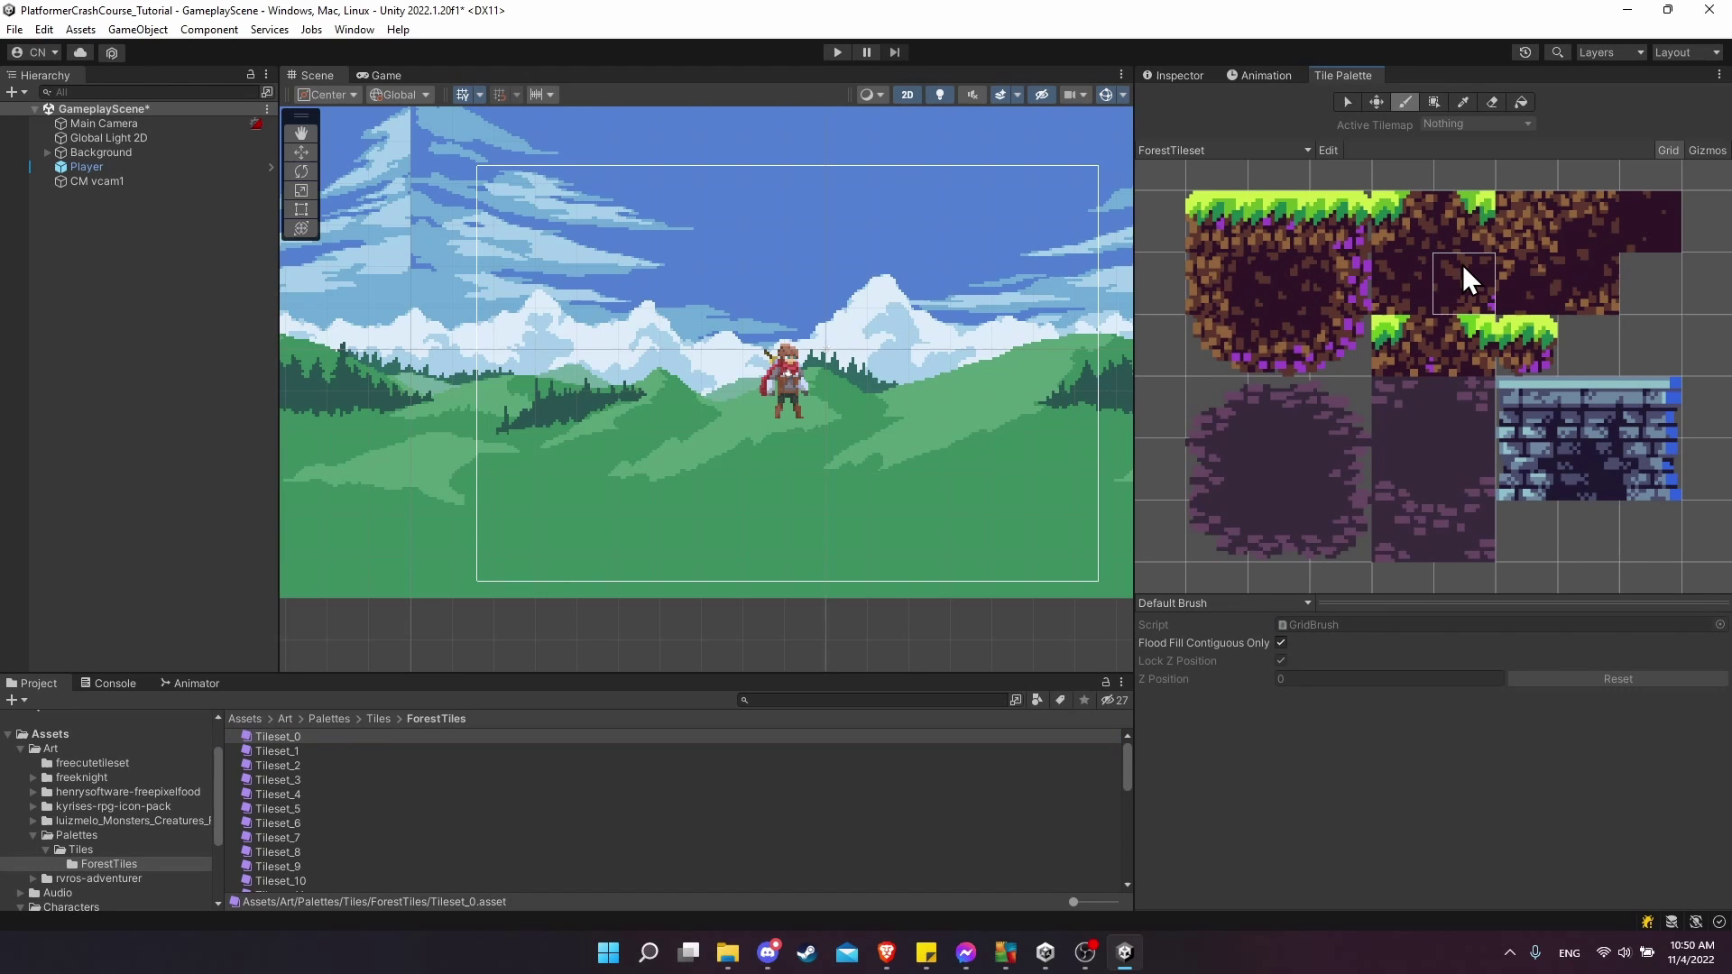
left_click(1413, 237)
middle_click_drag(931, 215, 880, 225)
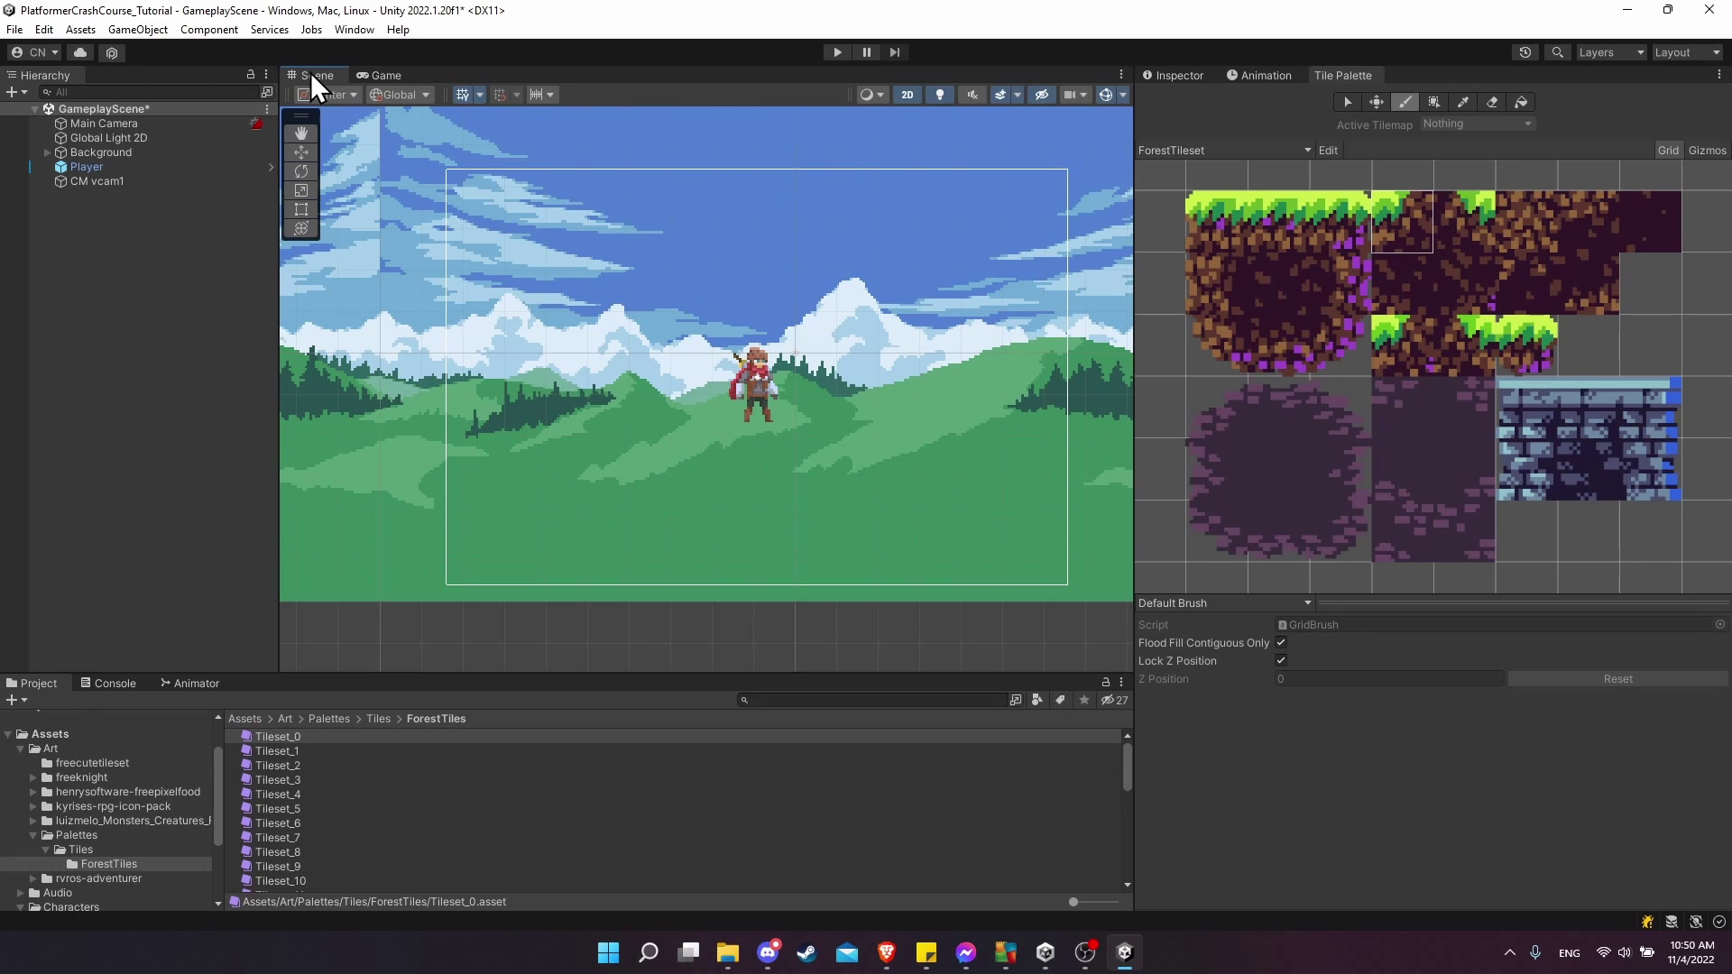
Step: Add a Grid with a Rectangular Tilemap, keep the name Tilemap, and inspect its components
right_click(72, 227)
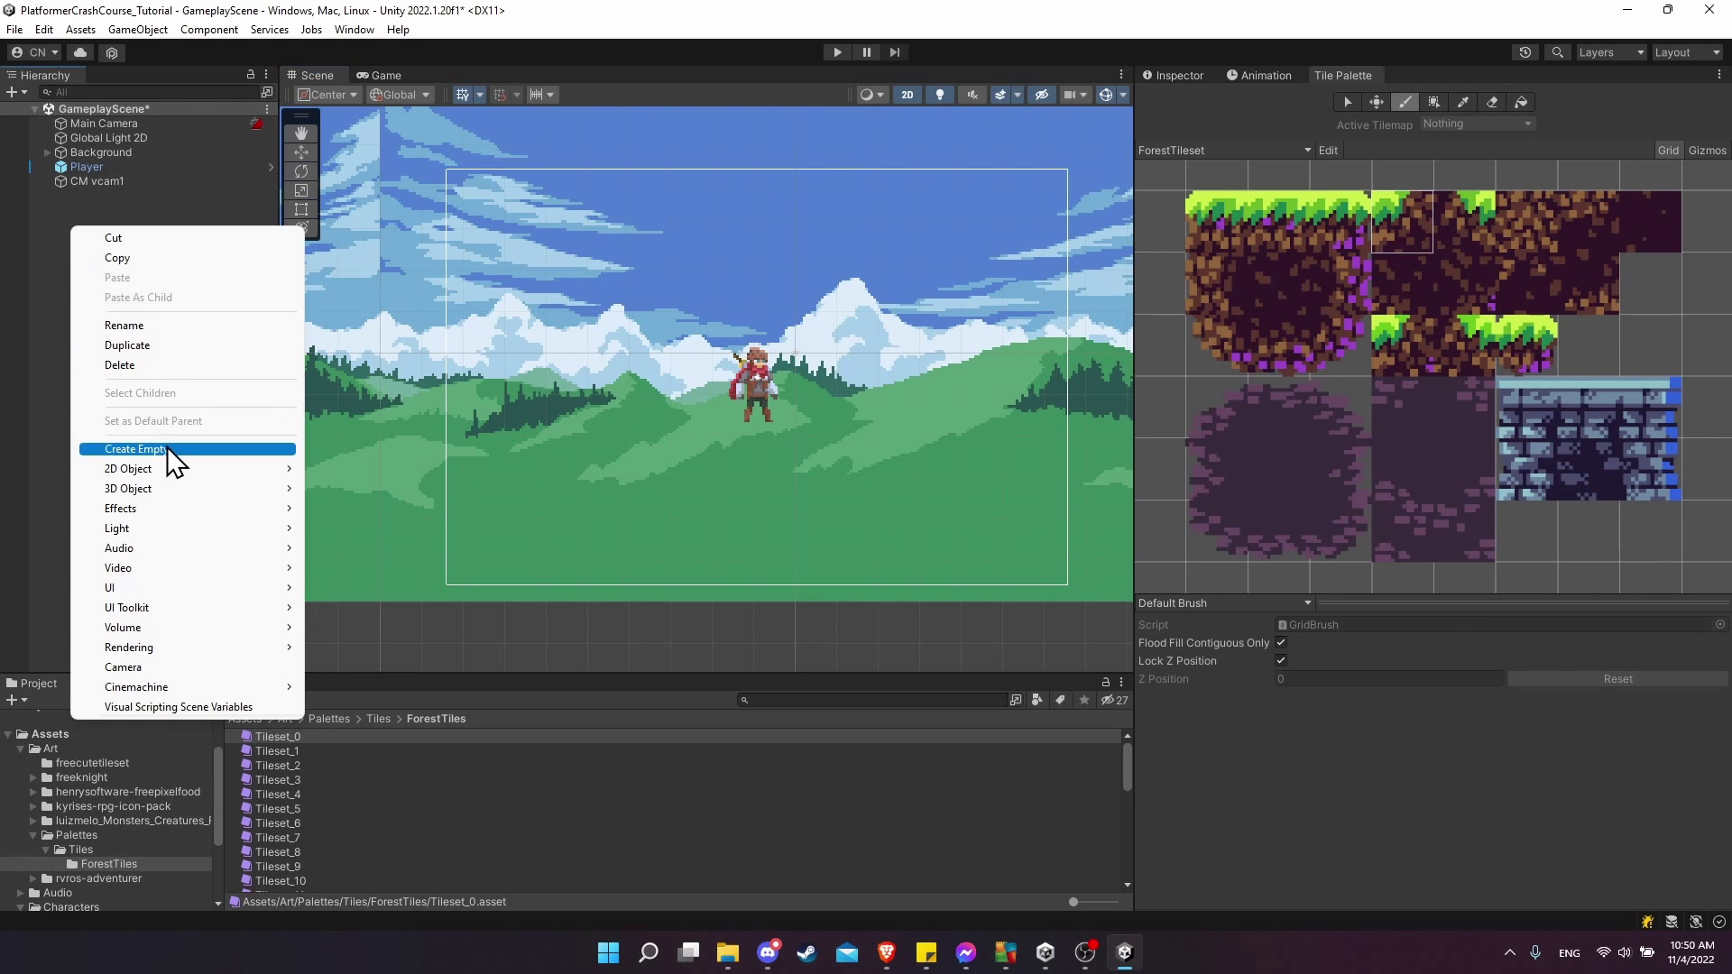
mouse_move(200, 472)
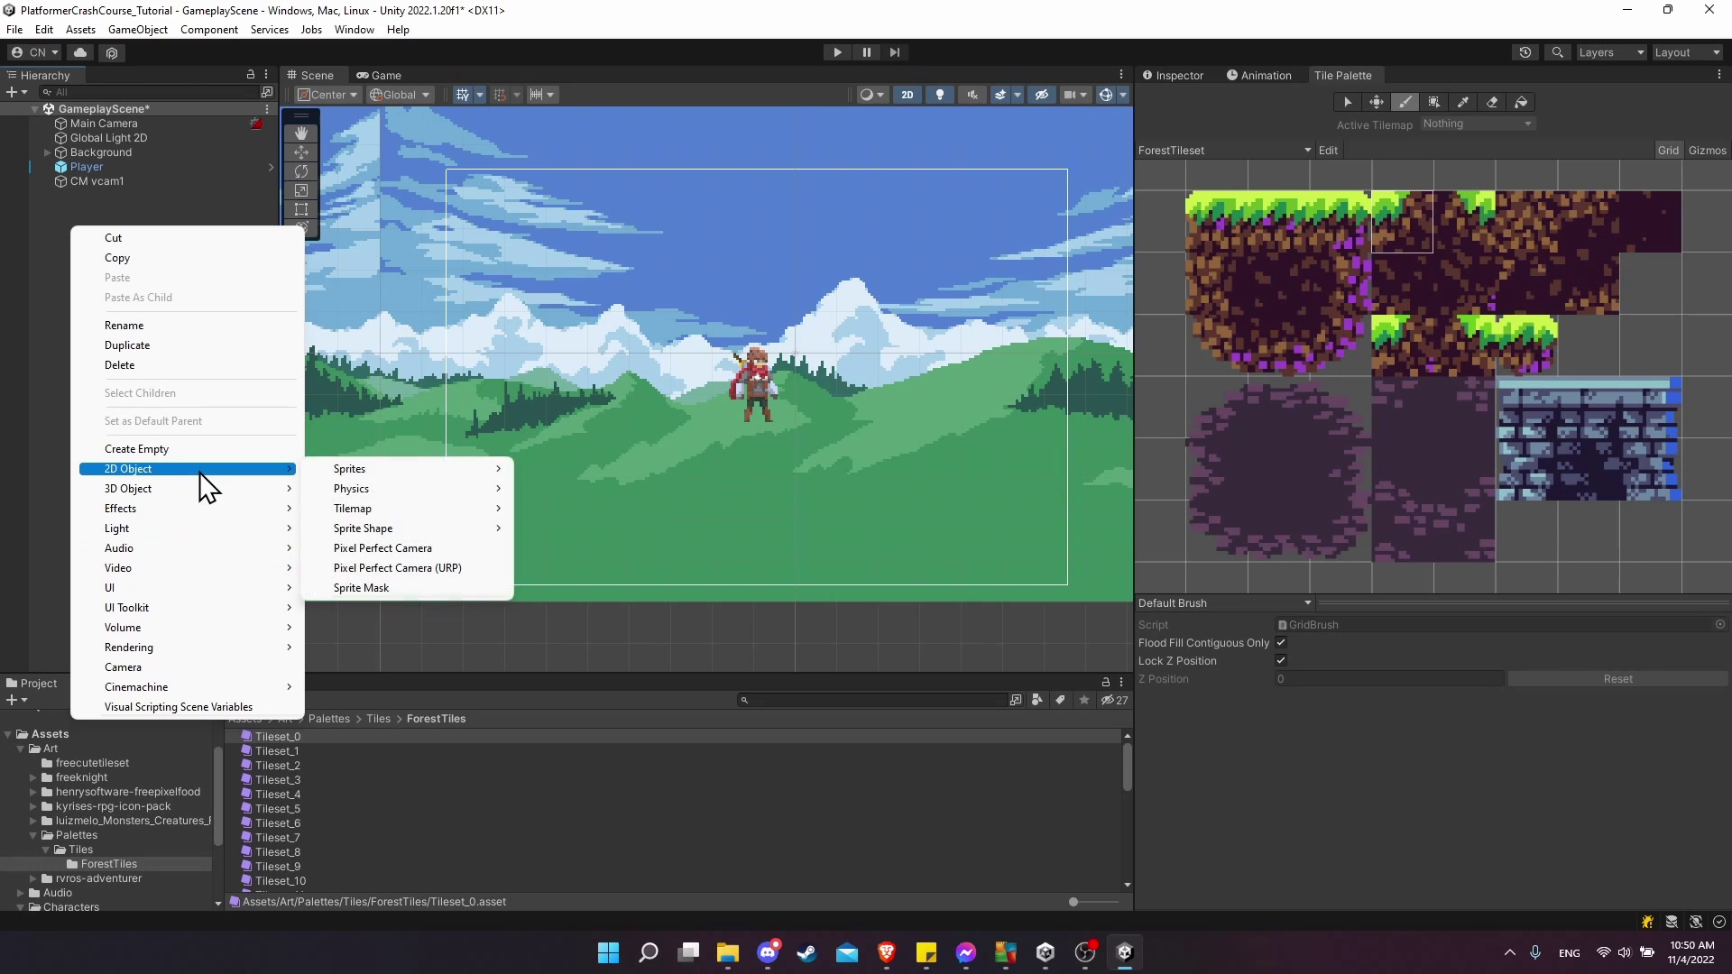
mouse_move(388, 511)
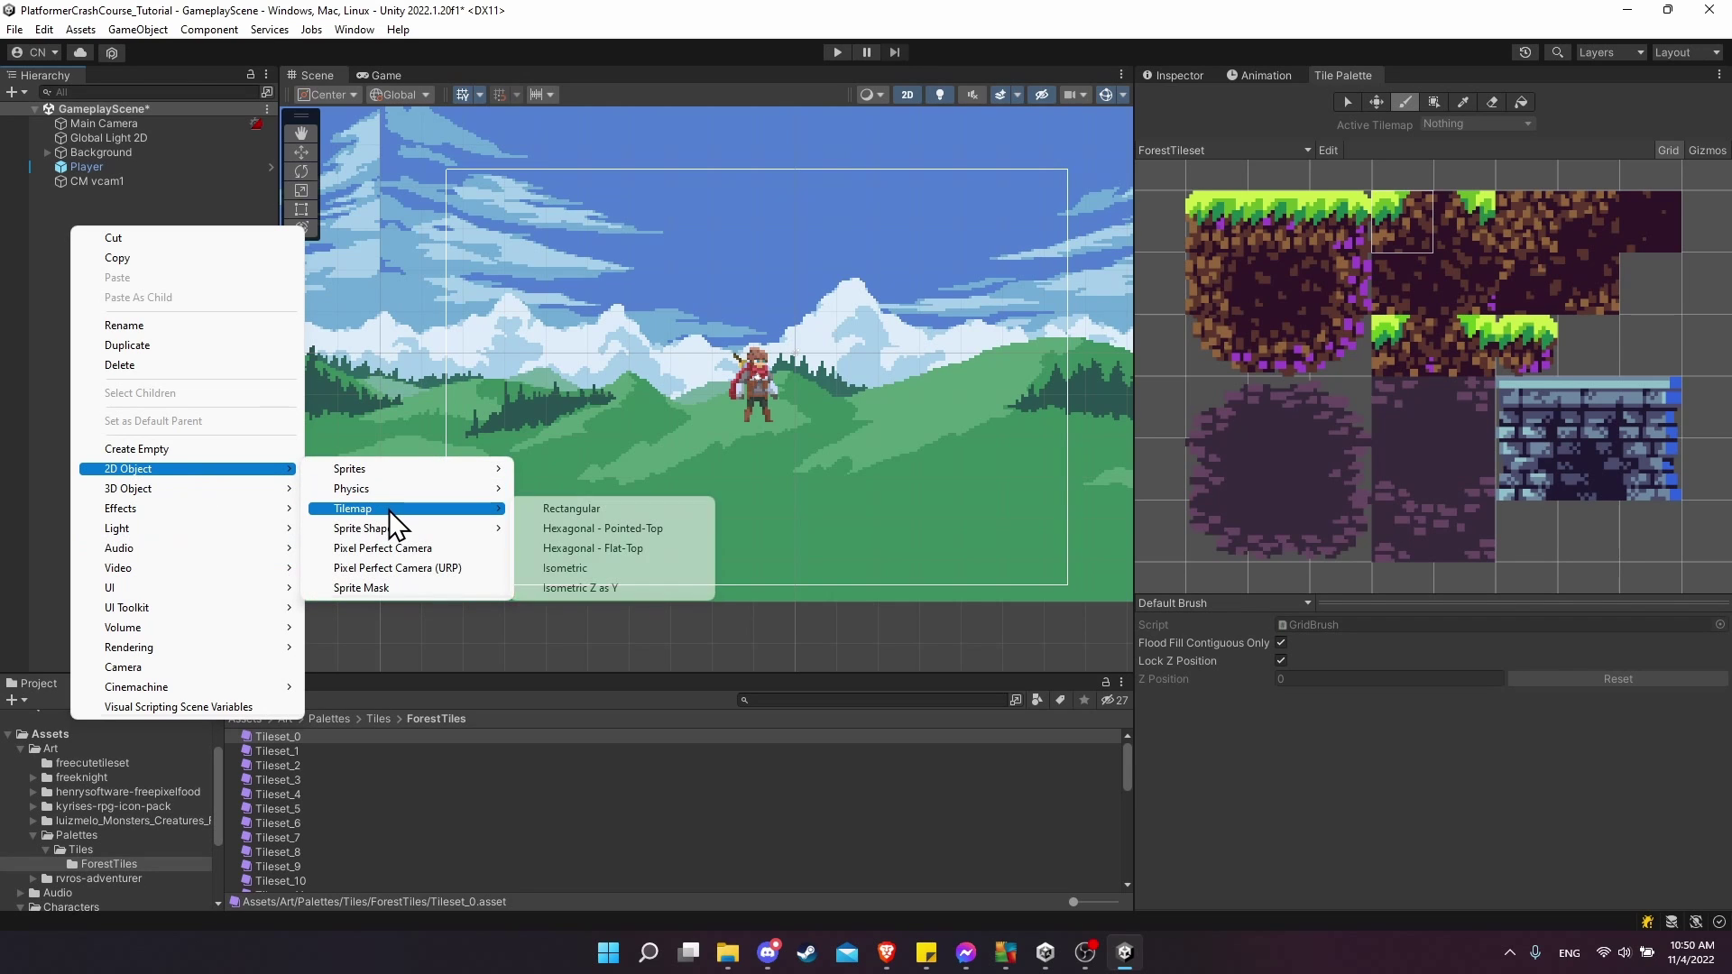
left_click(546, 509)
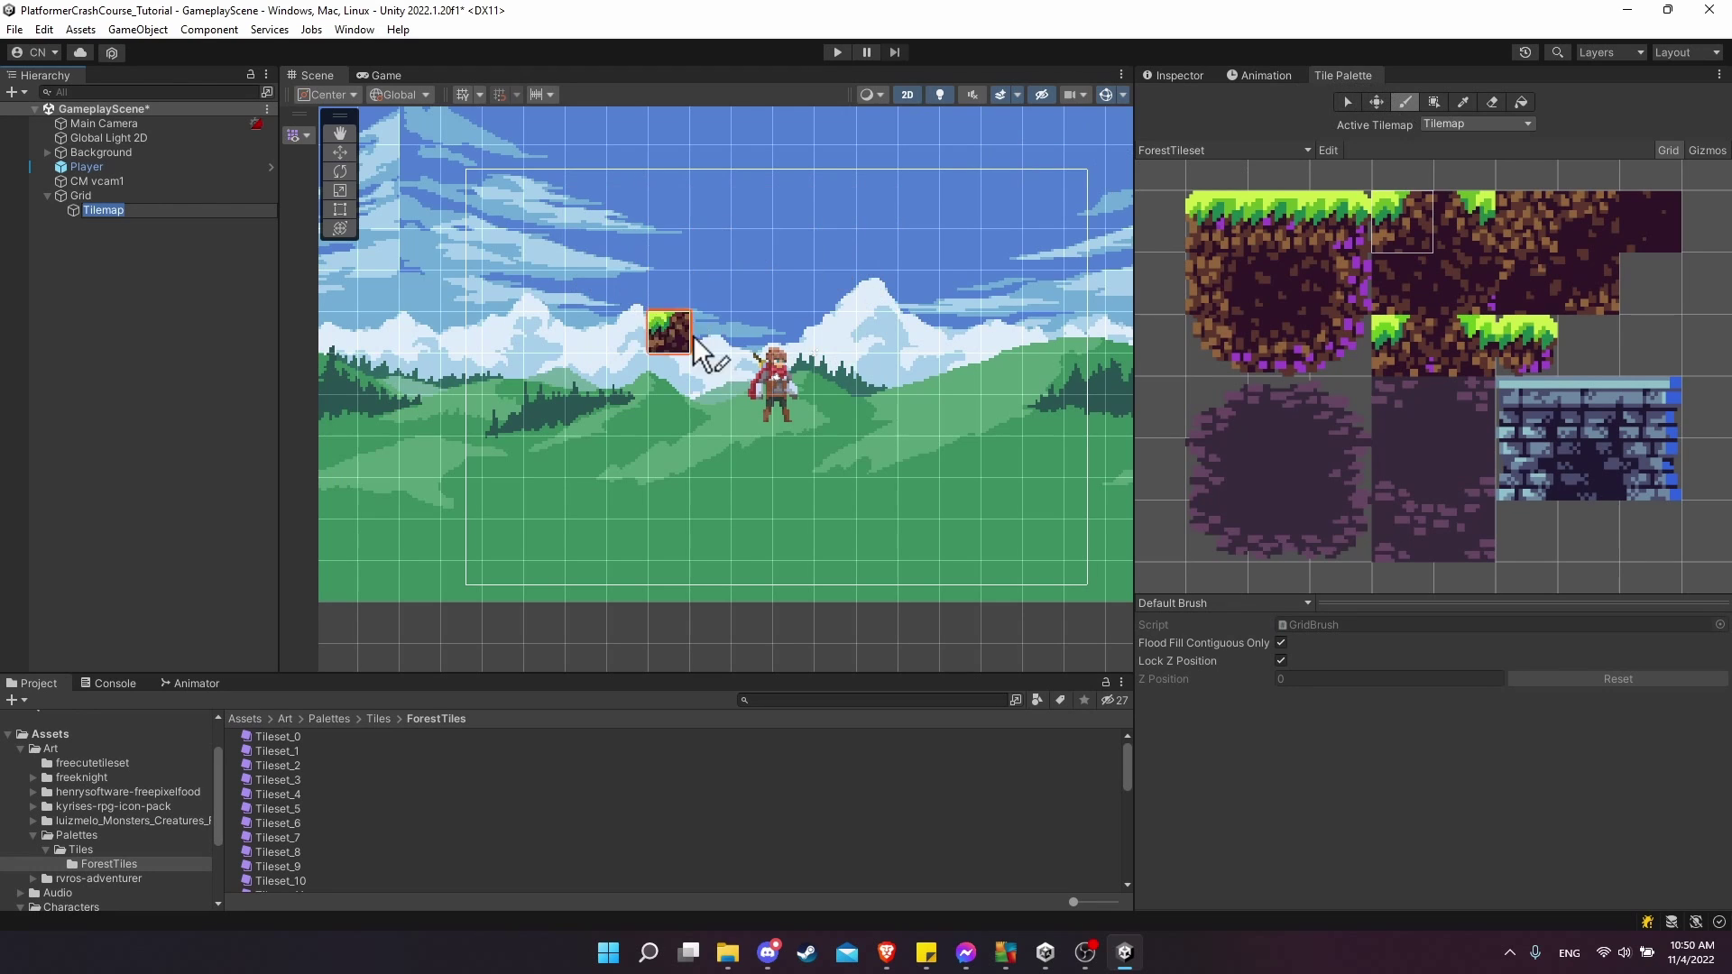
left_click(108, 211)
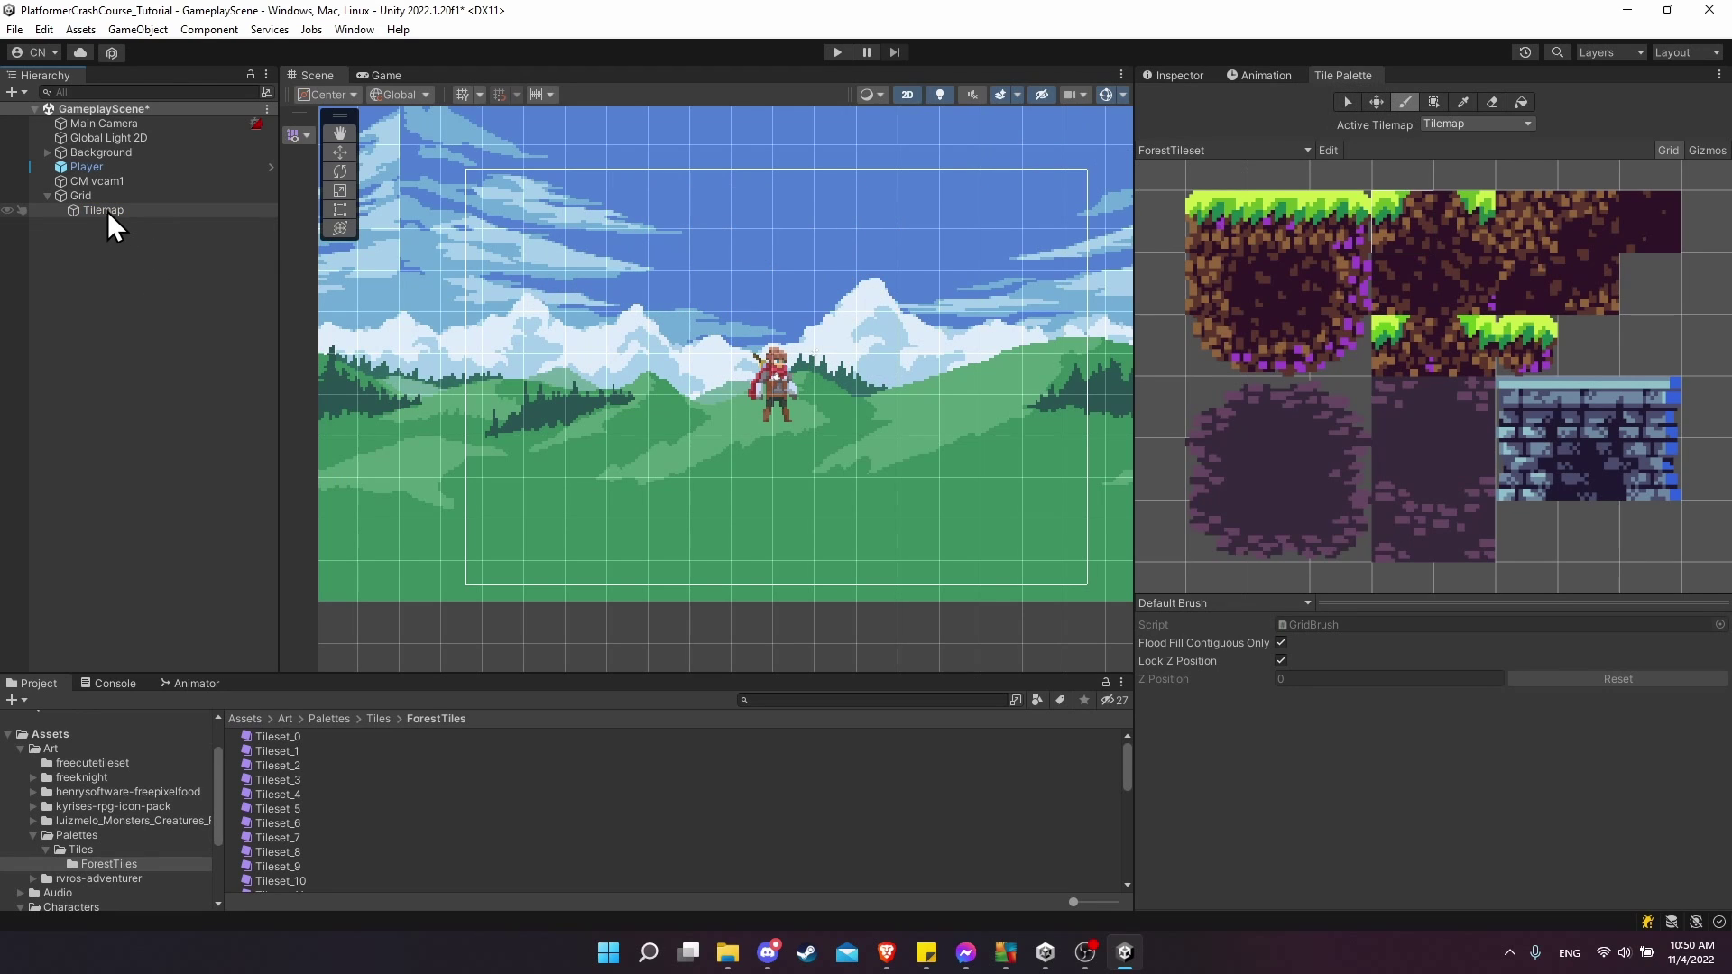
left_click(115, 216)
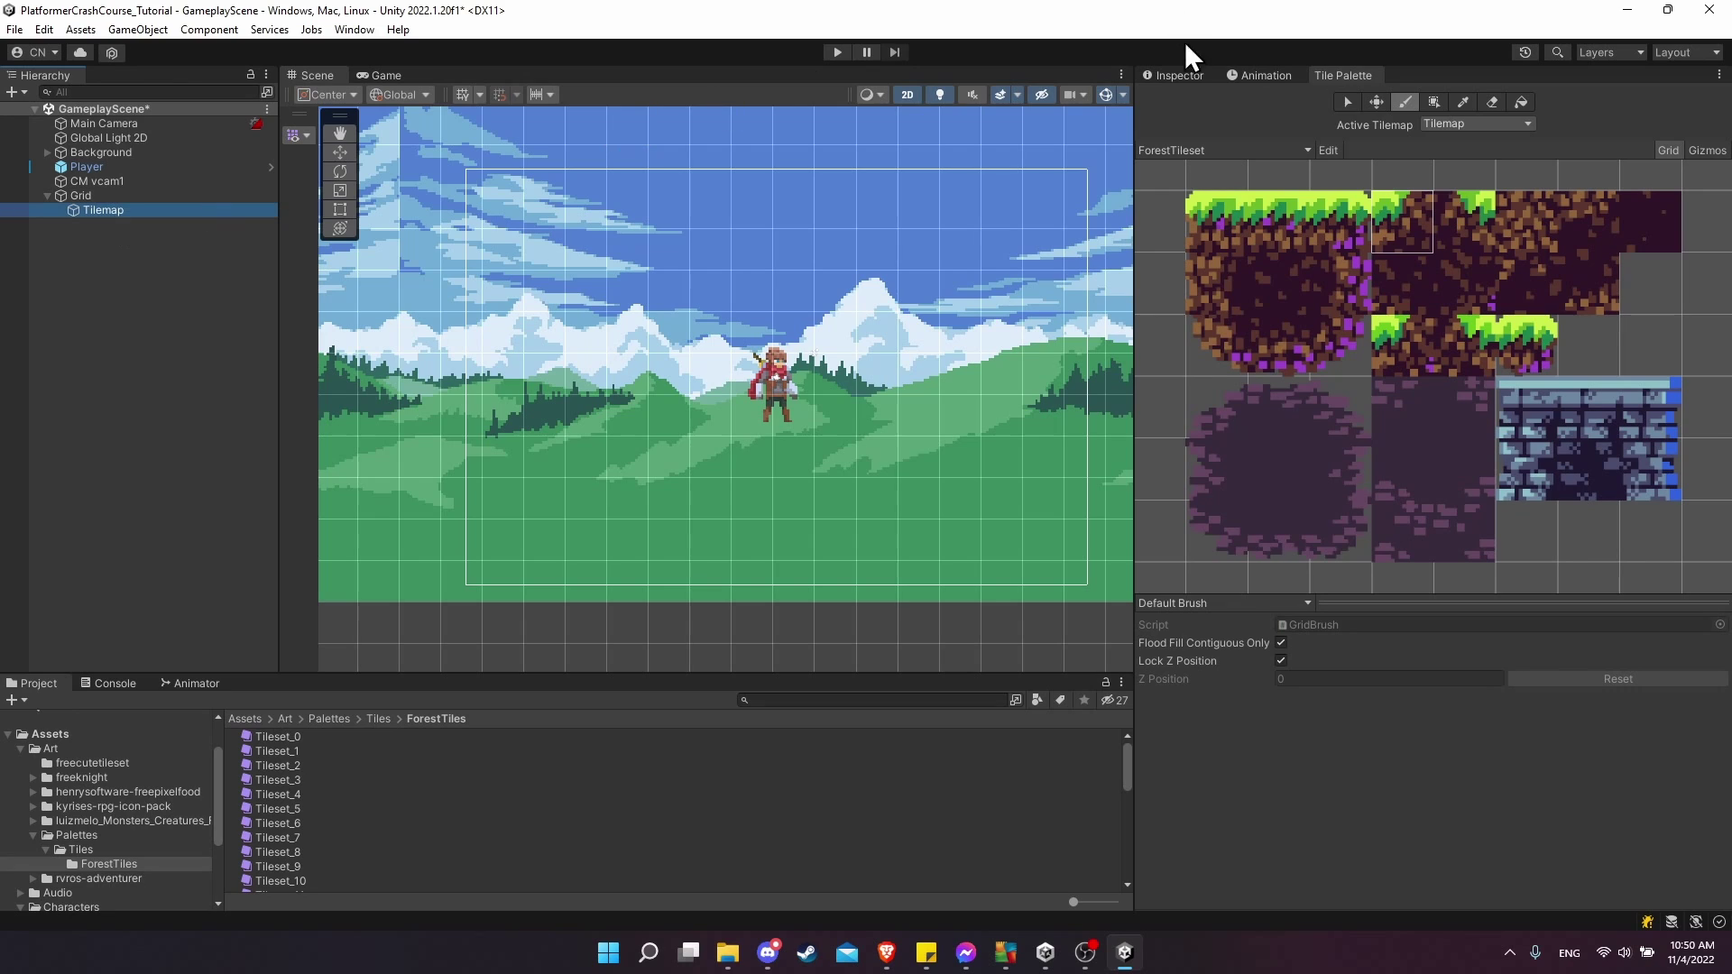
left_click(1186, 78)
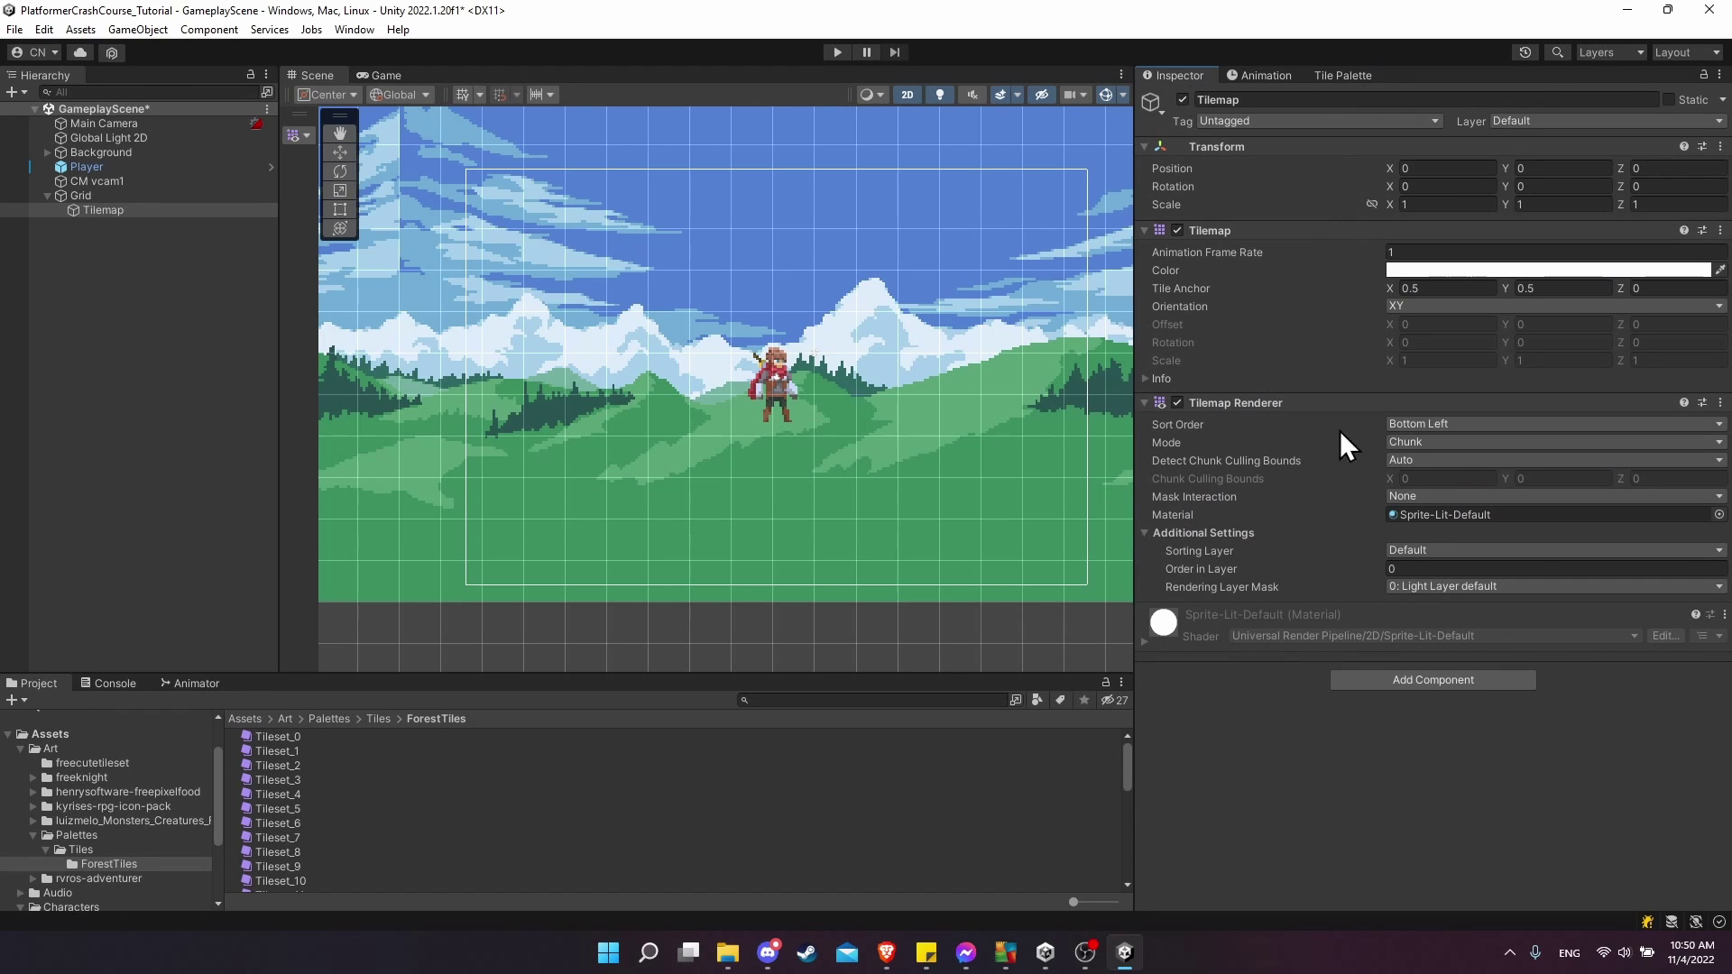
Step: Pick the grass tile from the ForestTileset palette to paint with
left_click(1344, 75)
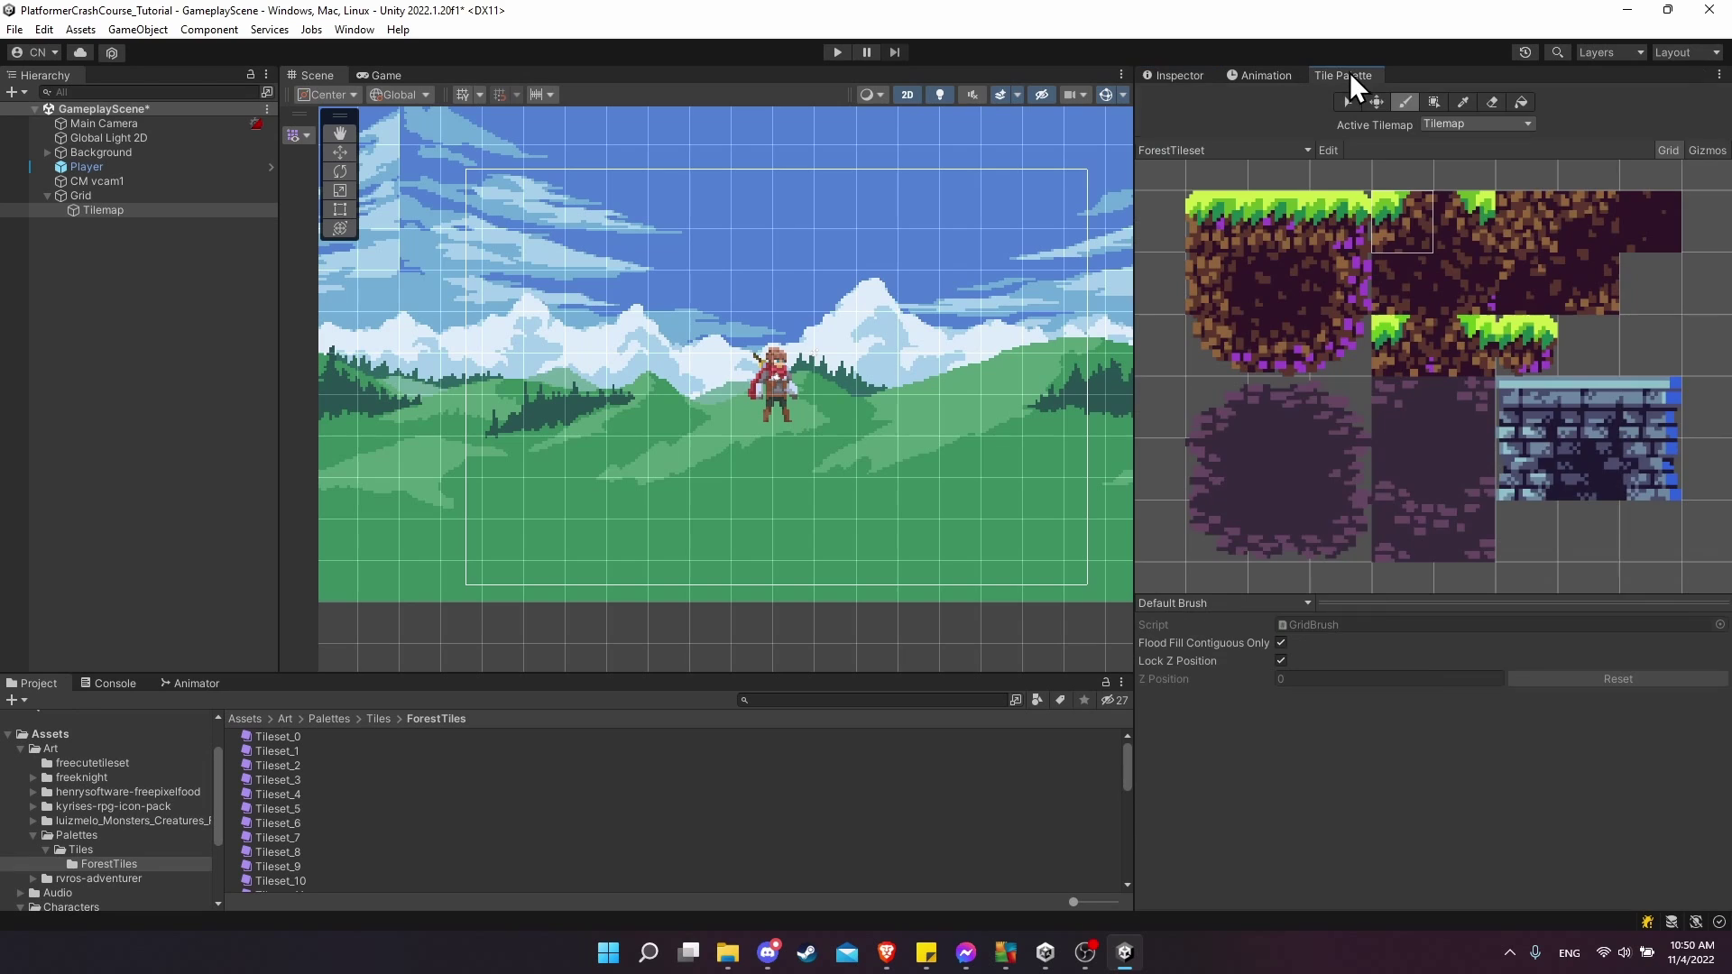
left_click(1275, 220)
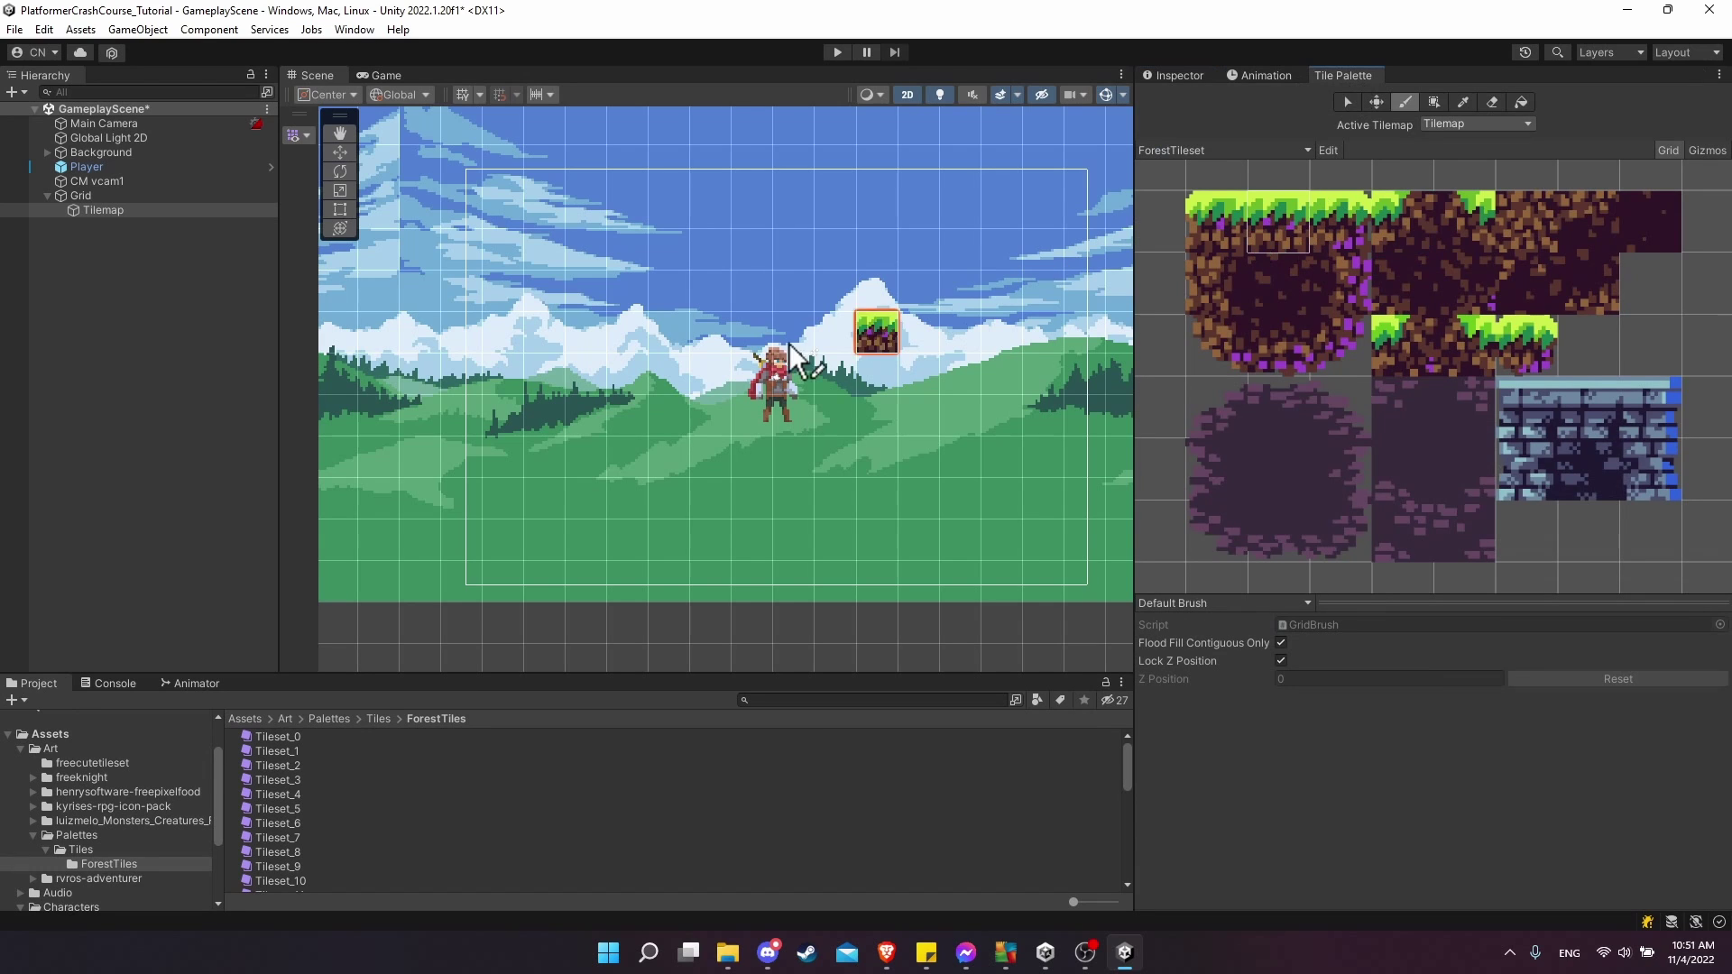
middle_click_drag(582, 468, 554, 468)
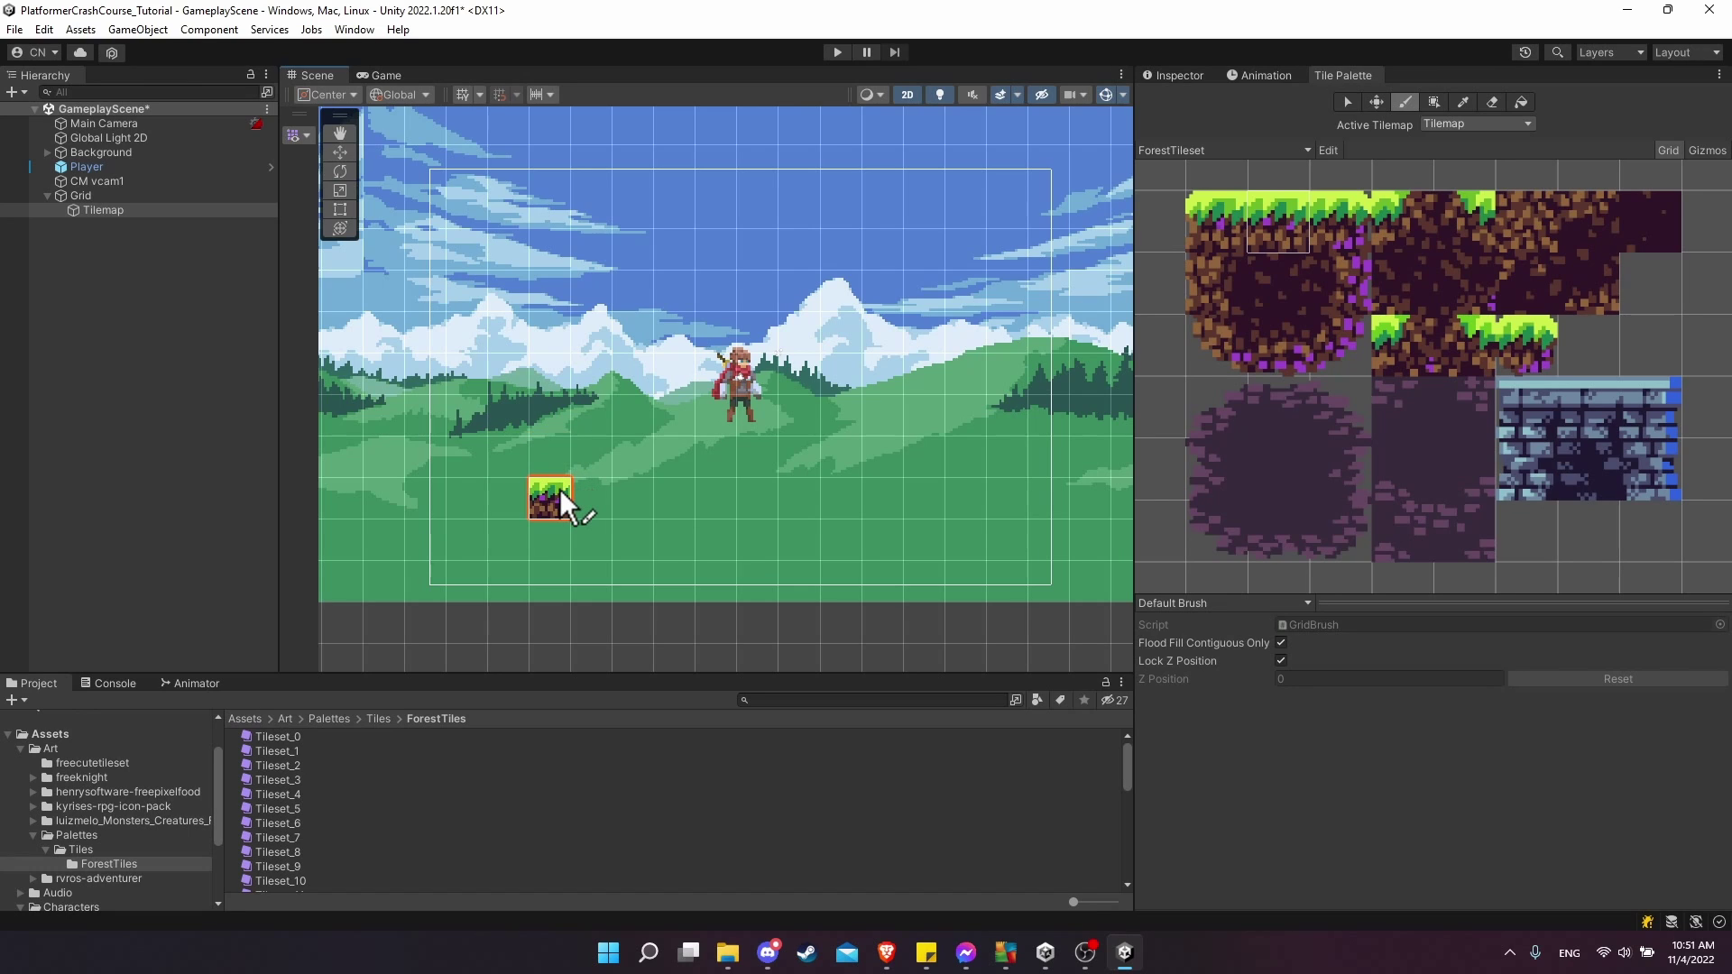
Step: View the Tileset image's import settings in Art/freecutetileset, then return to the palette
left_click(148, 762)
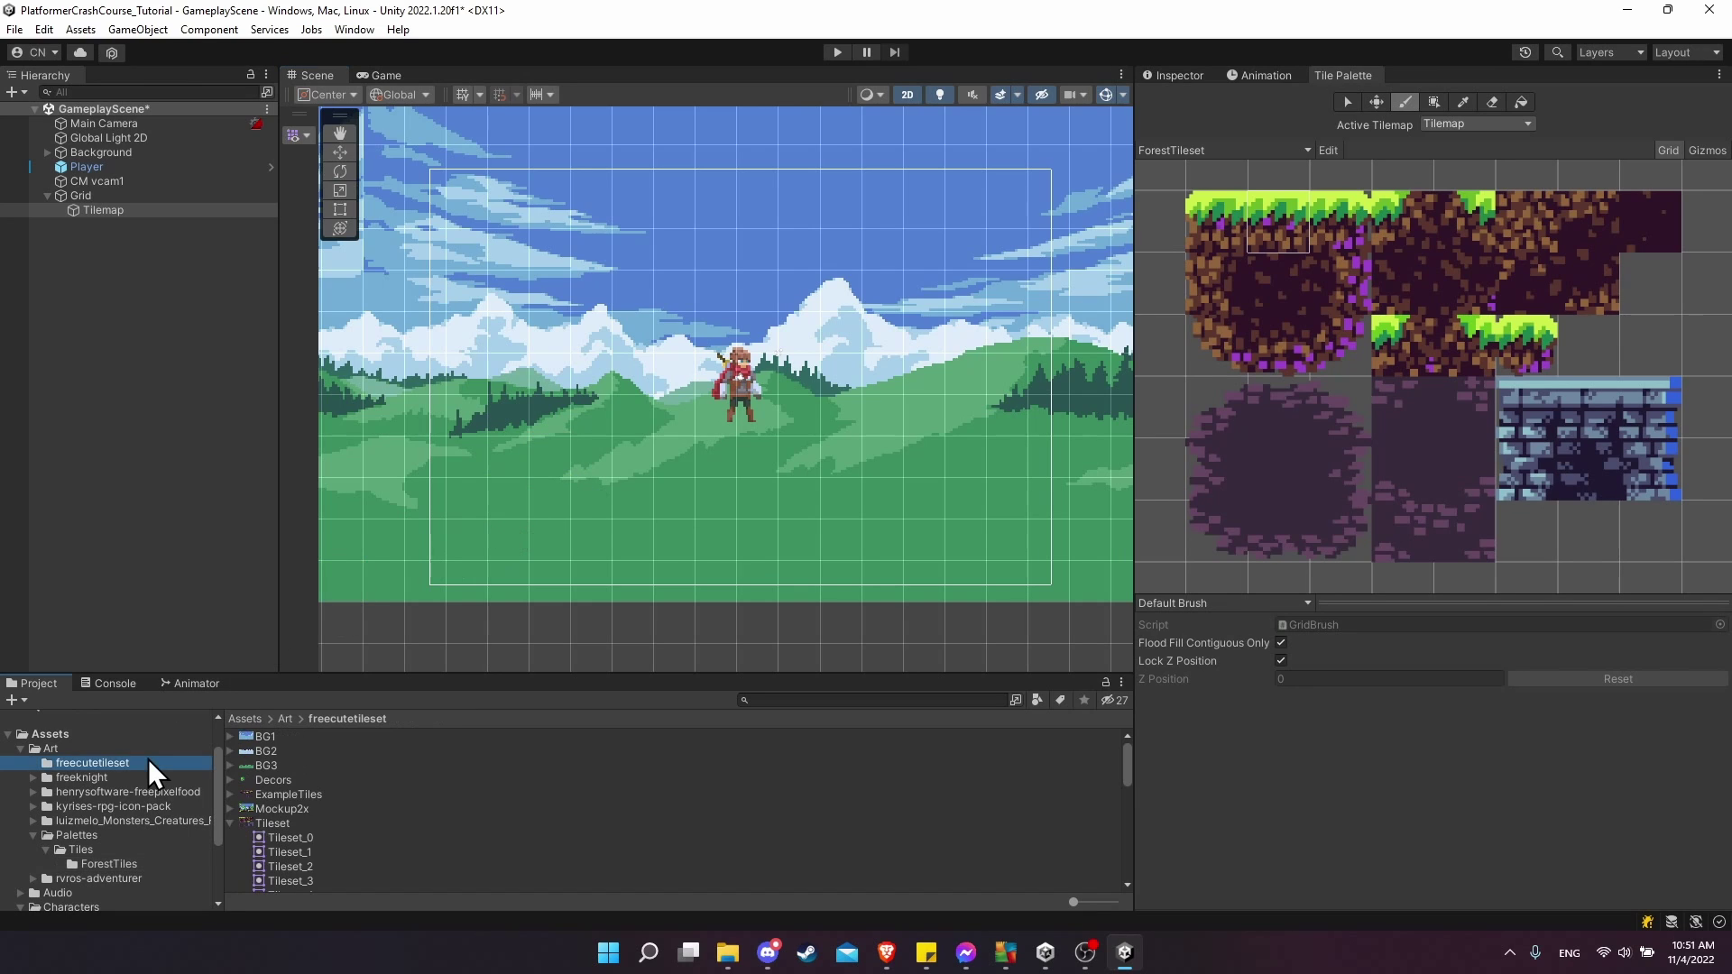
left_click(266, 823)
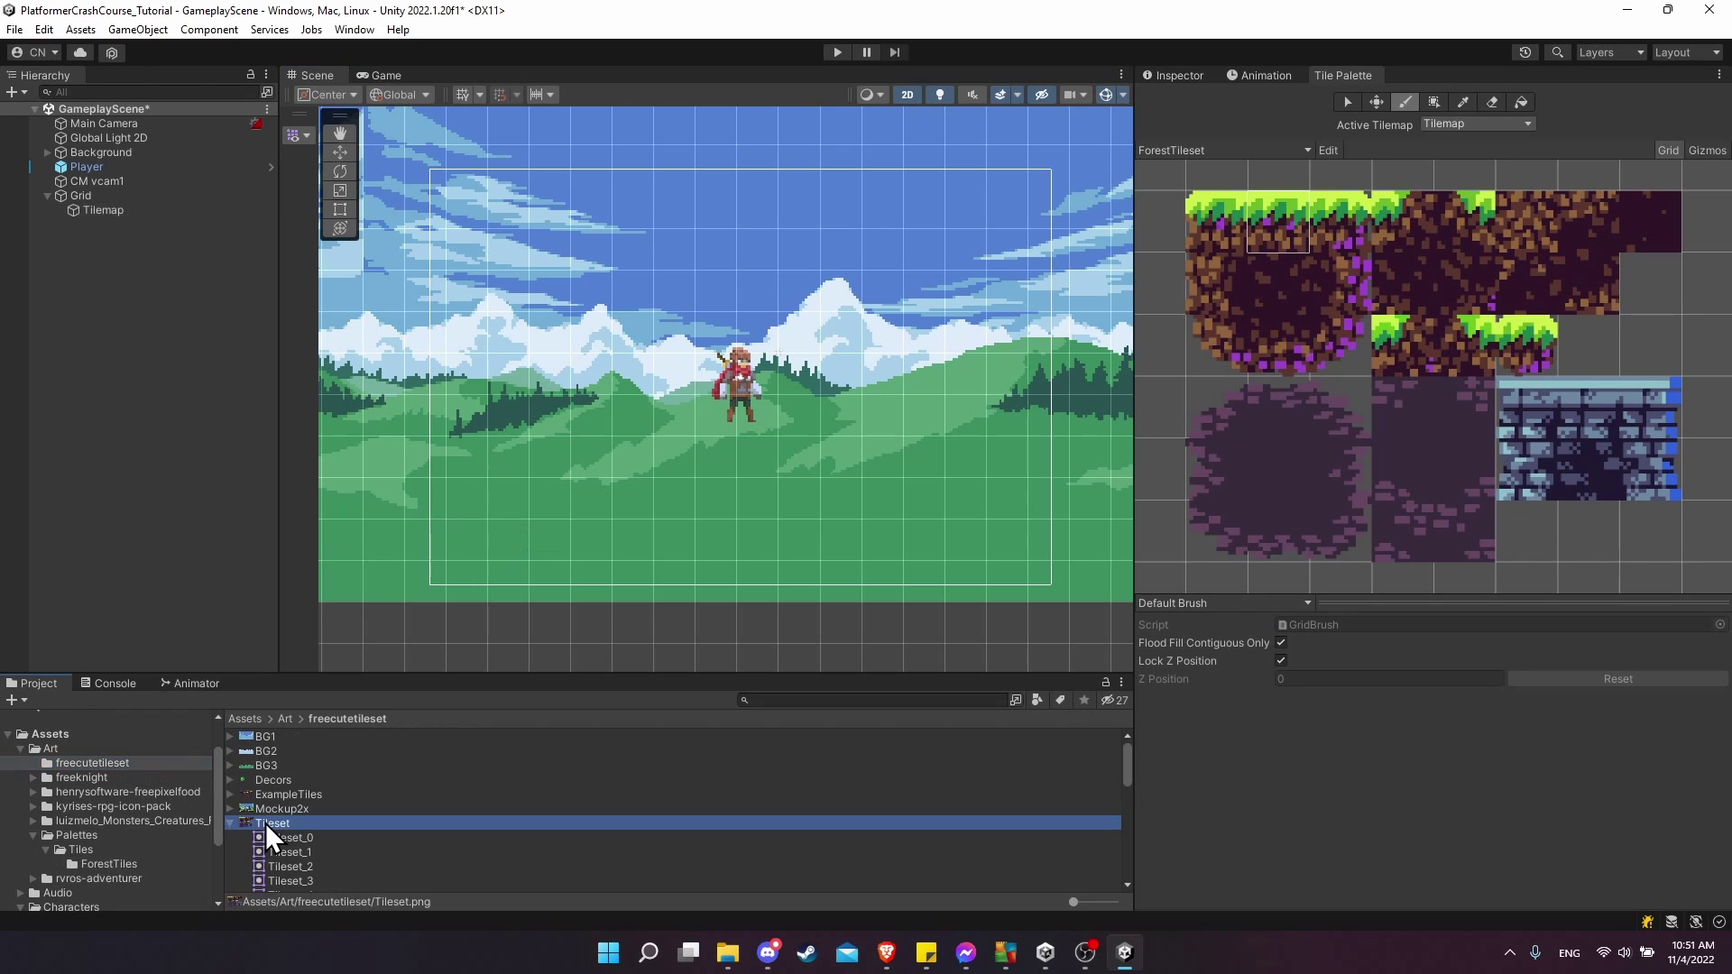
left_click(1173, 72)
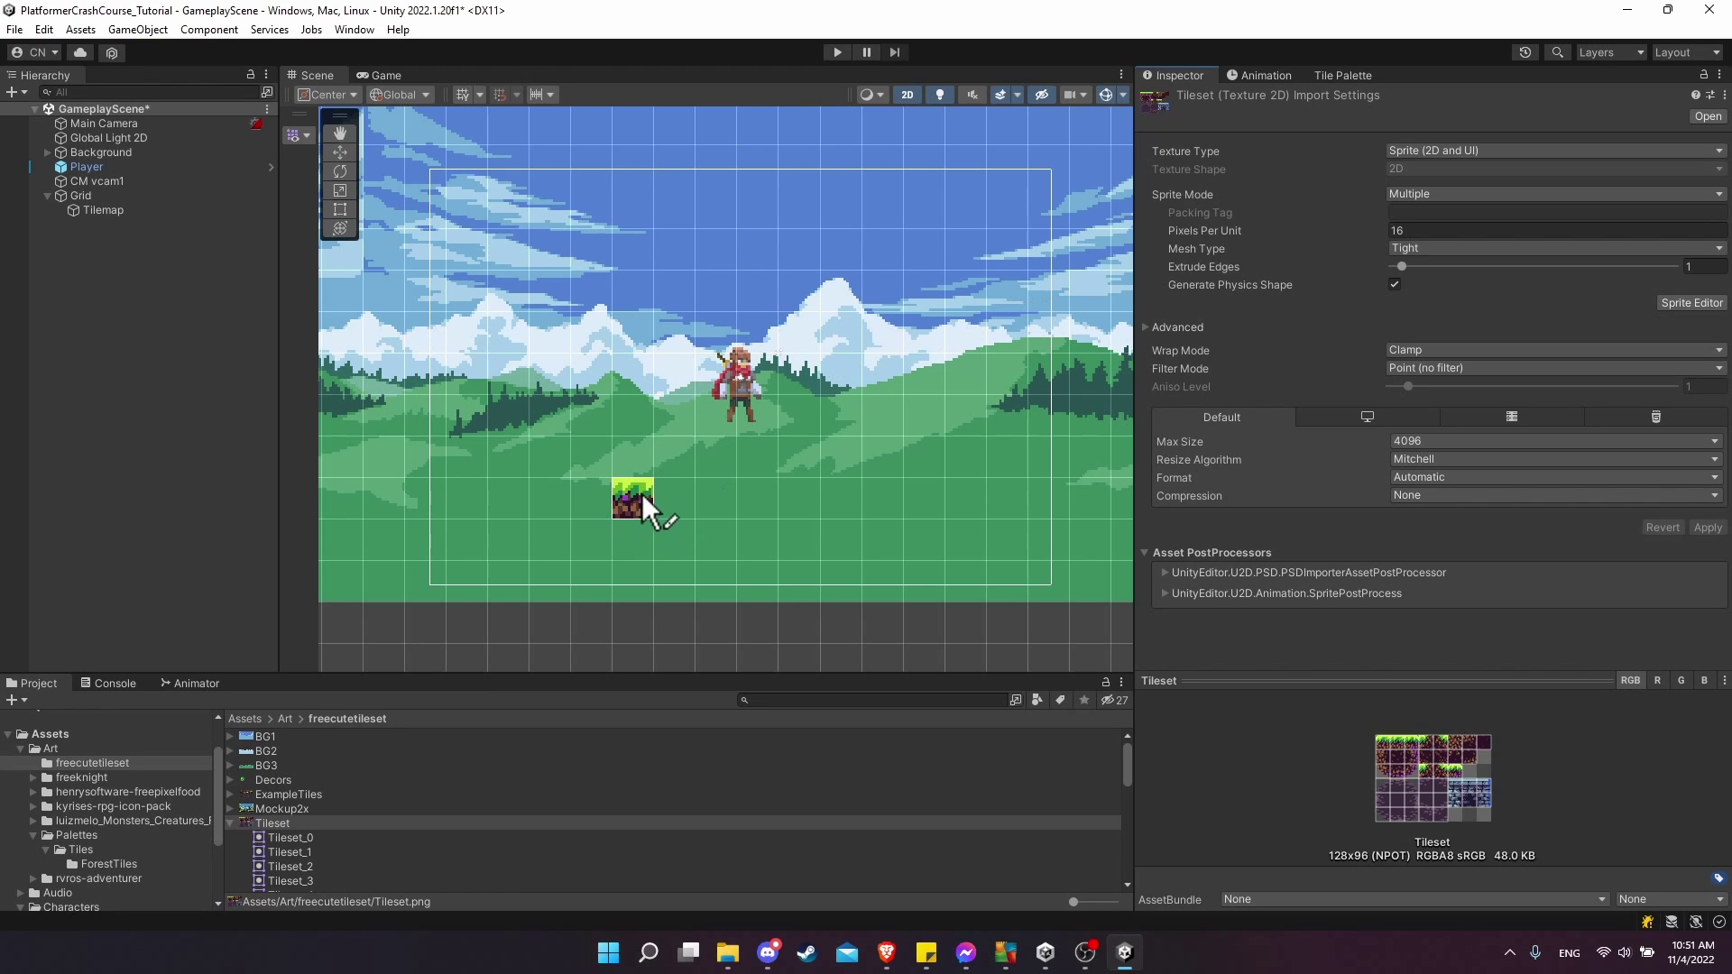
left_click(1348, 76)
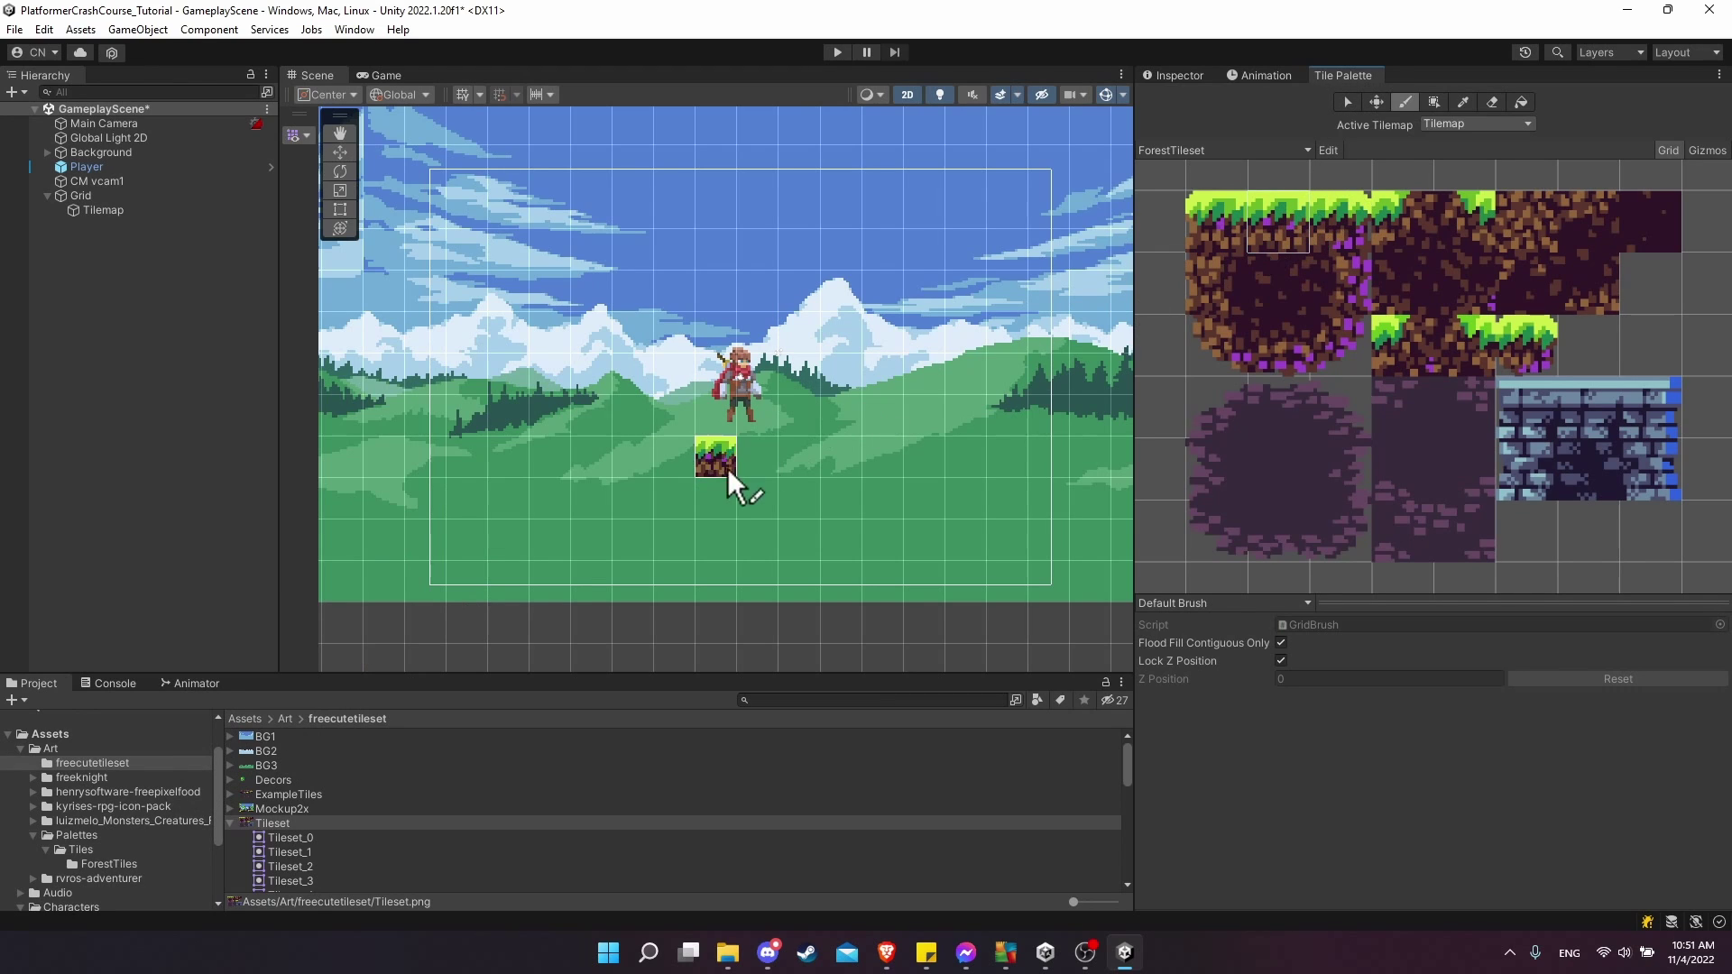
Step: Paint a grass row beneath the player, undo the extra upper platforms, and select Tilemap
left_click_drag(539, 510, 954, 503)
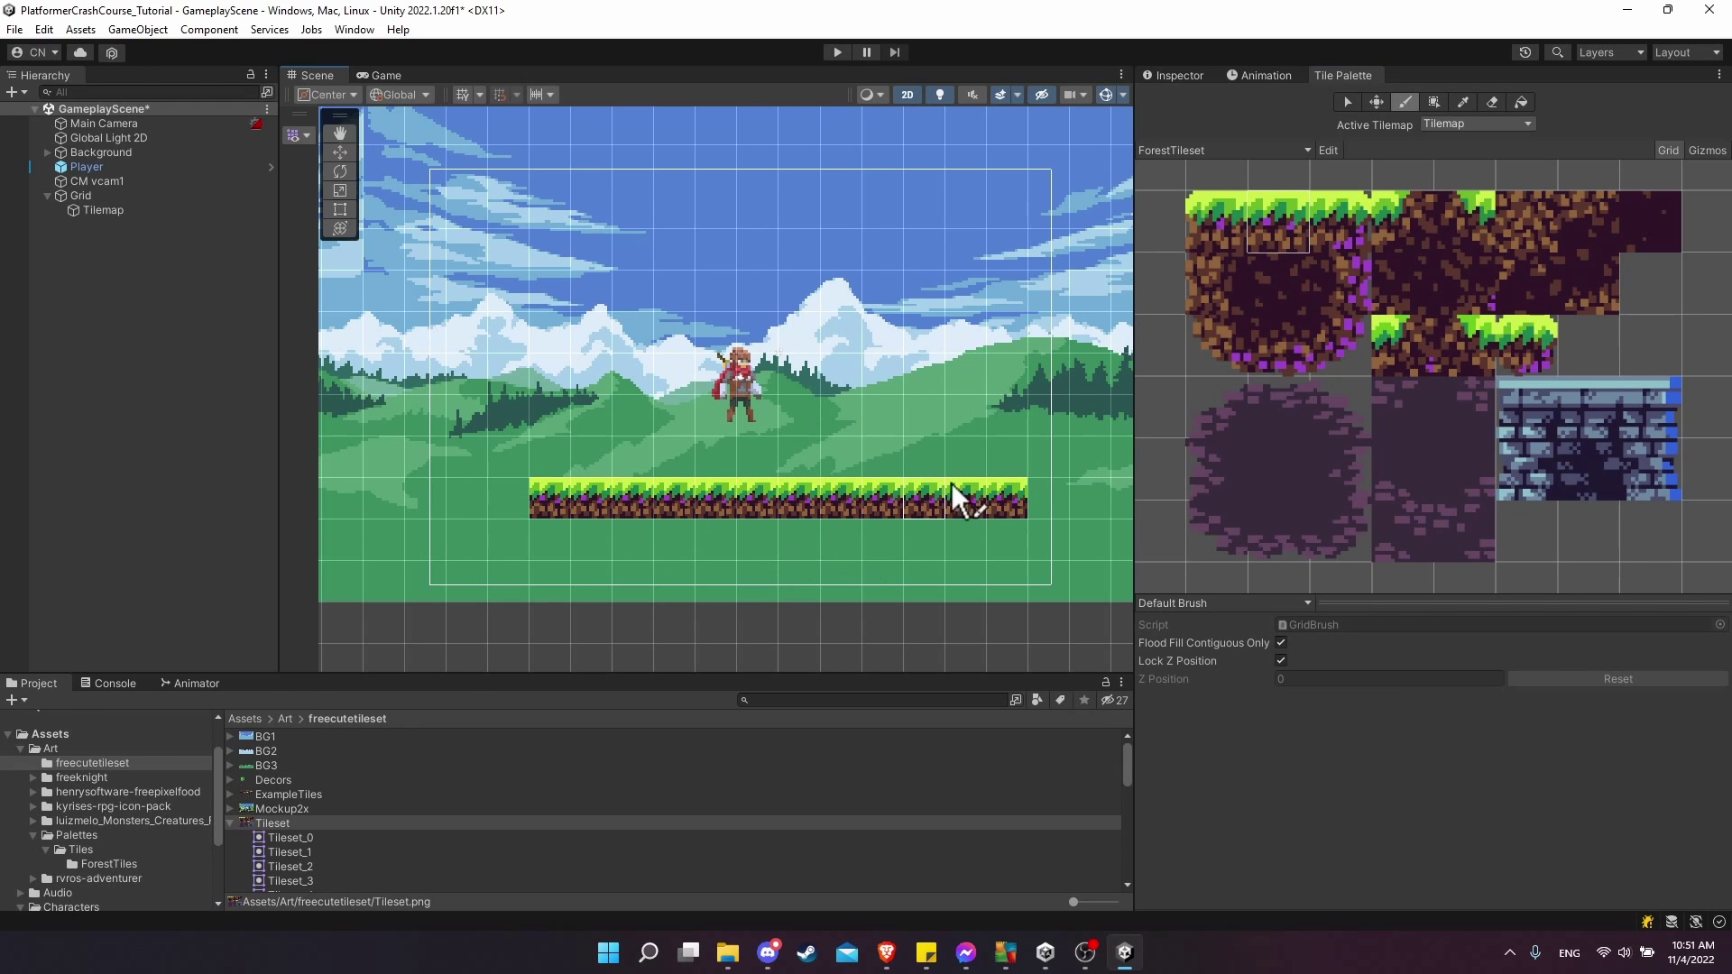
mouse_move(951, 502)
left_mouse_down()
mouse_move(622, 271)
mouse_move(764, 236)
mouse_move(487, 375)
left_mouse_up()
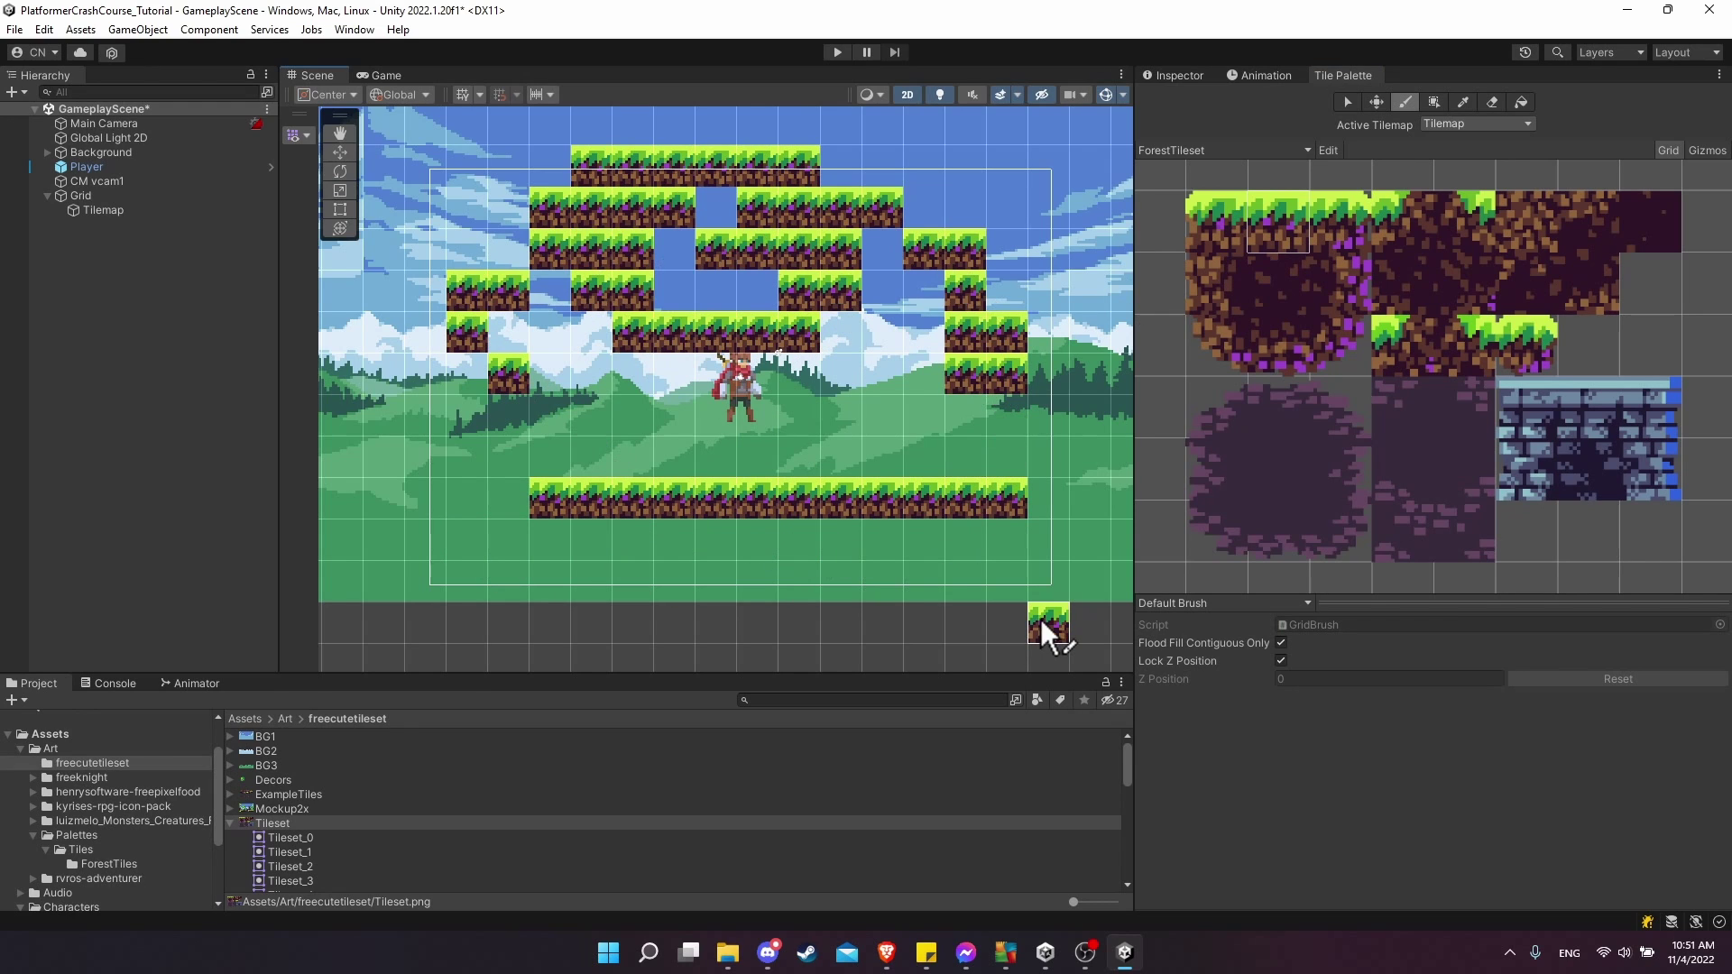
key("ctrl+z")
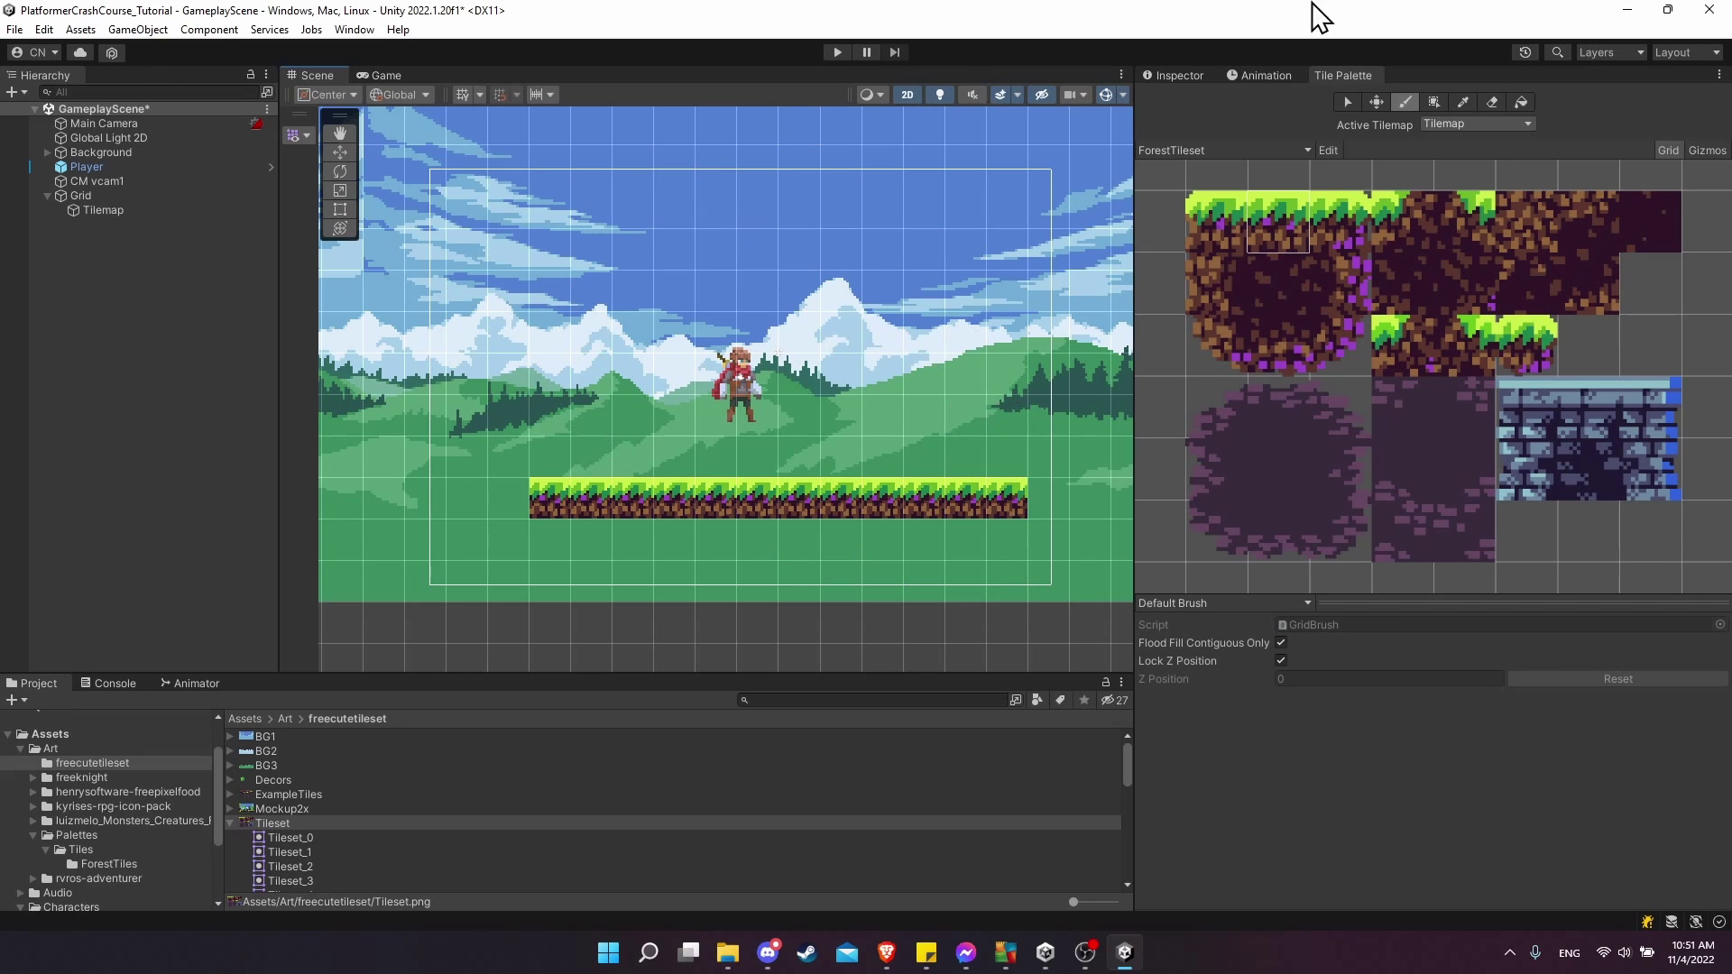
left_click(1165, 74)
left_click(155, 210)
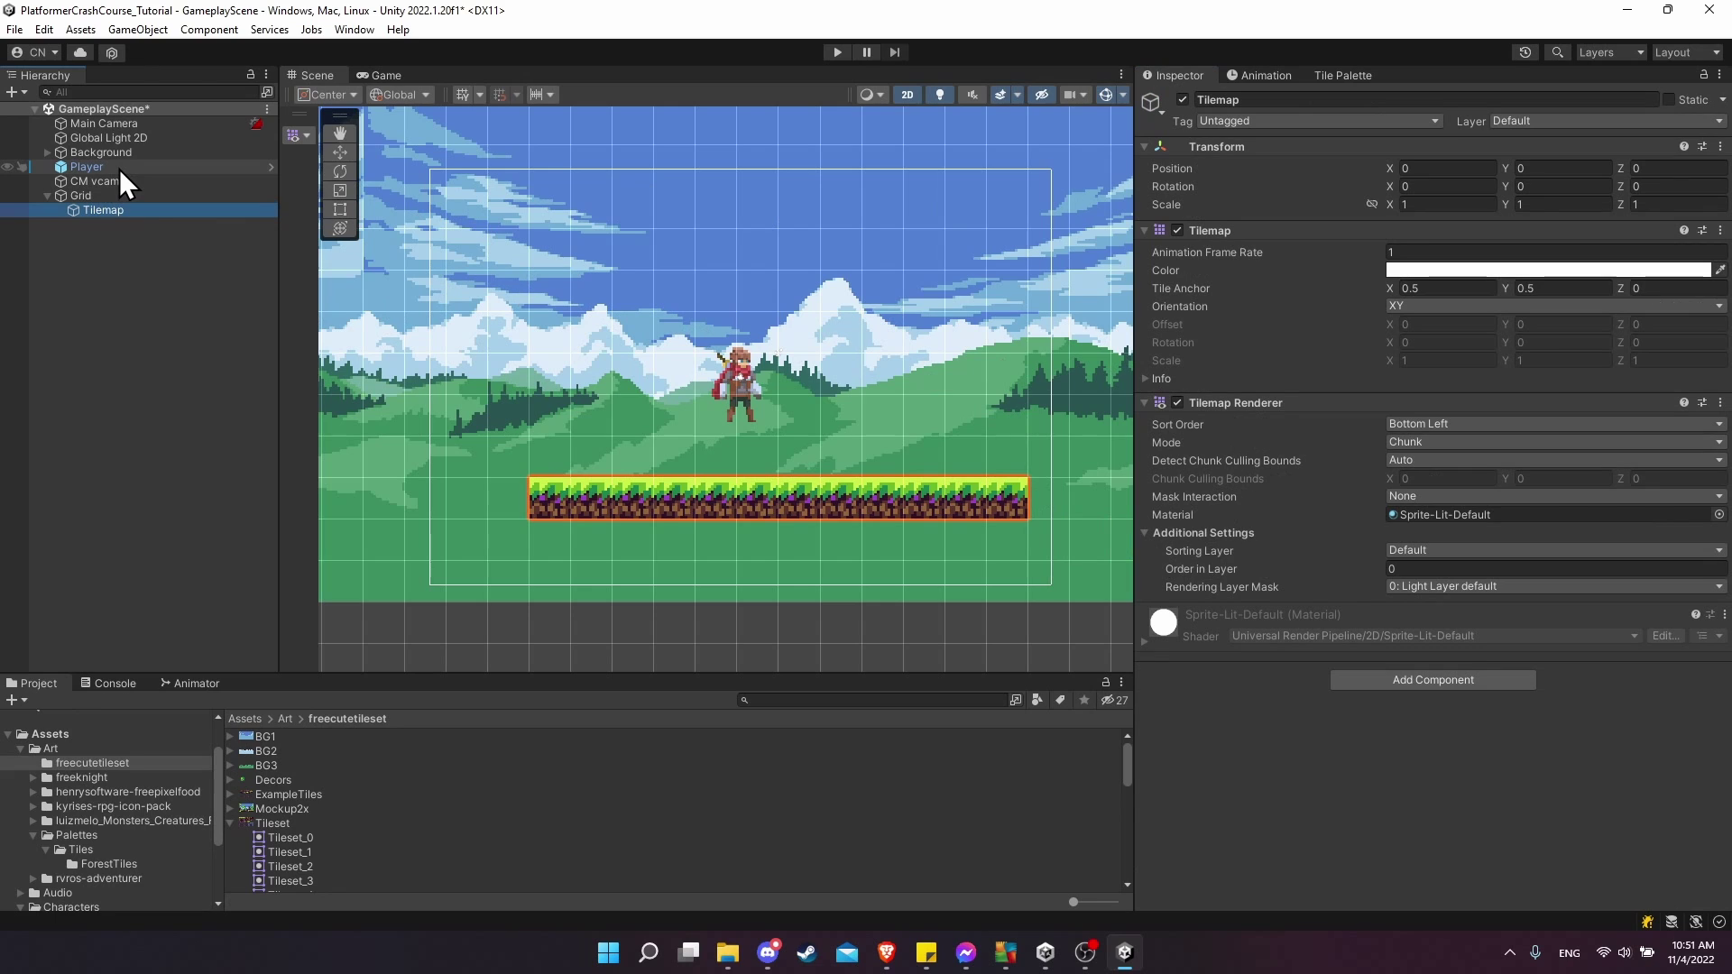
Step: Set the Player prefab's Rigidbody 2D Gravity Scale to 1 and exit Prefab Mode
left_click(271, 167)
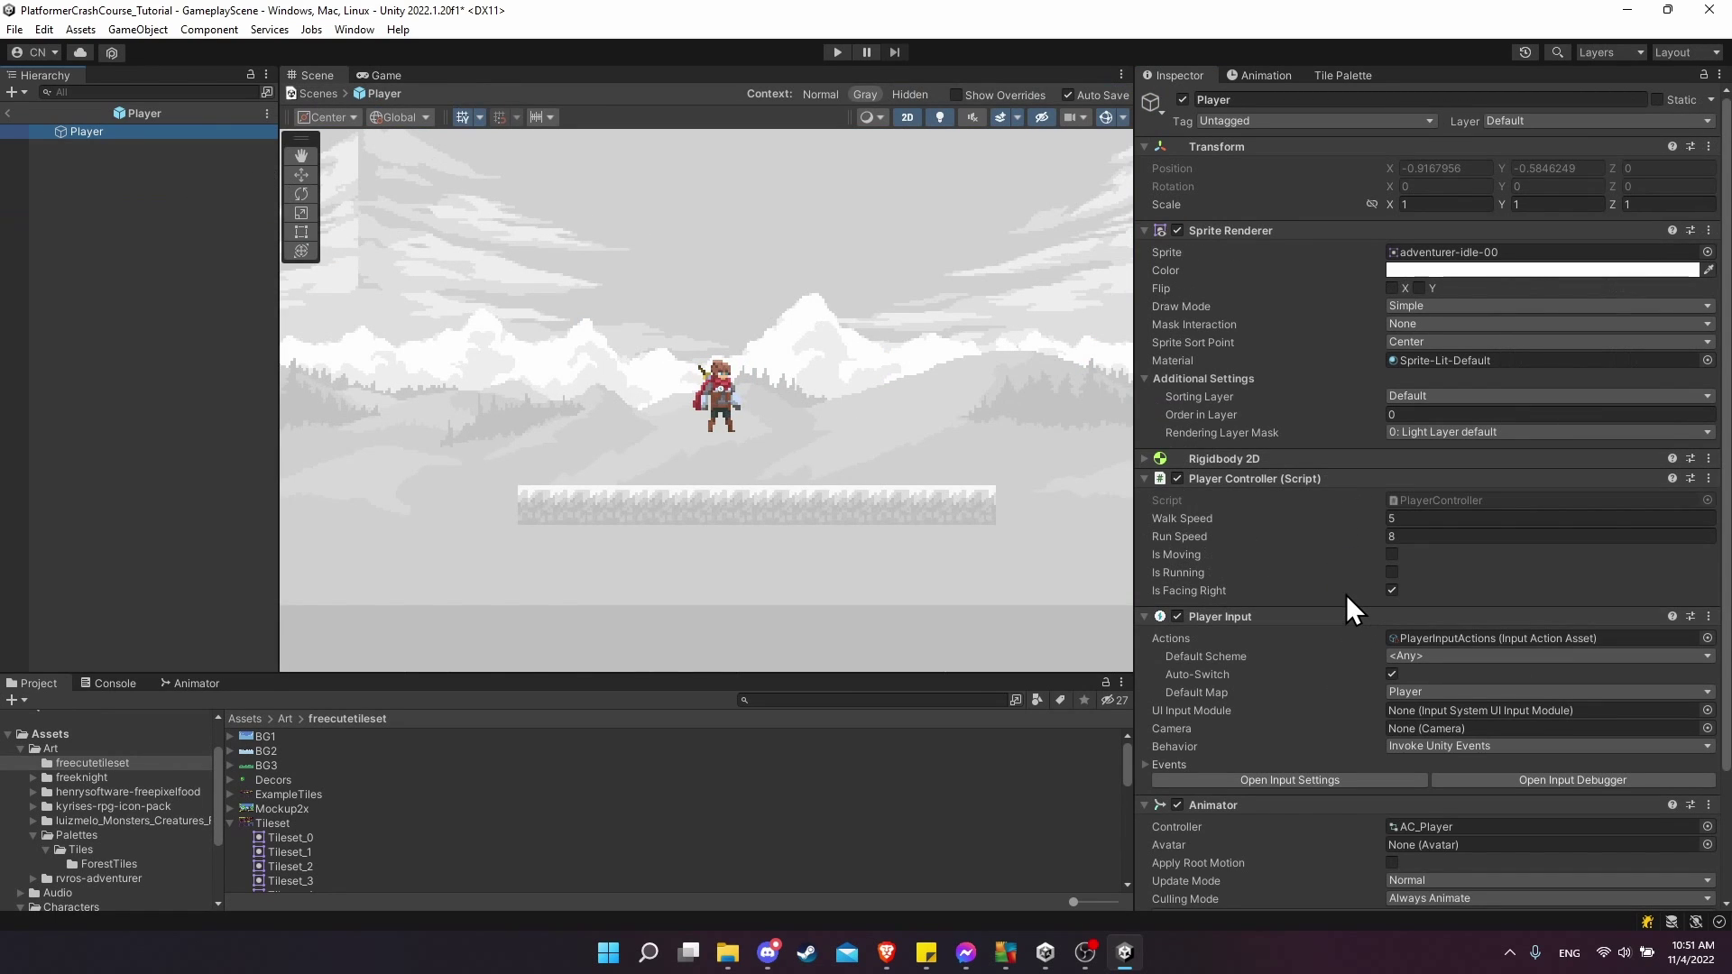
scroll(1346, 594, "down", 3)
left_click(1160, 316)
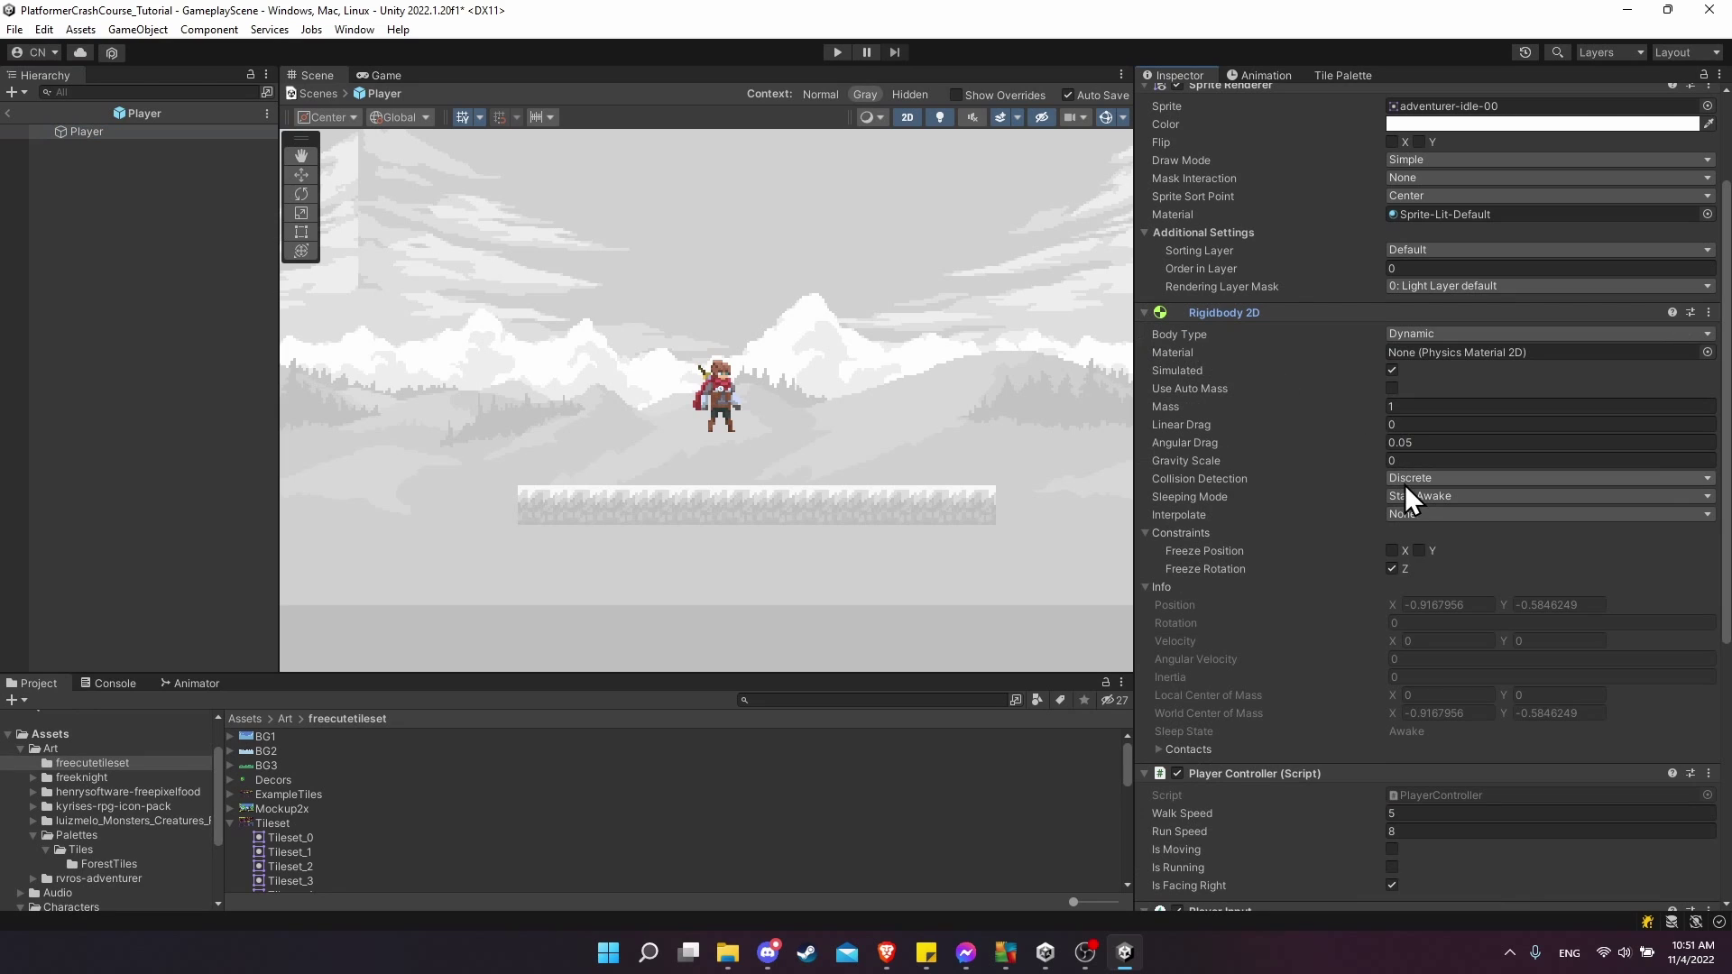
left_click(1409, 460)
type("1")
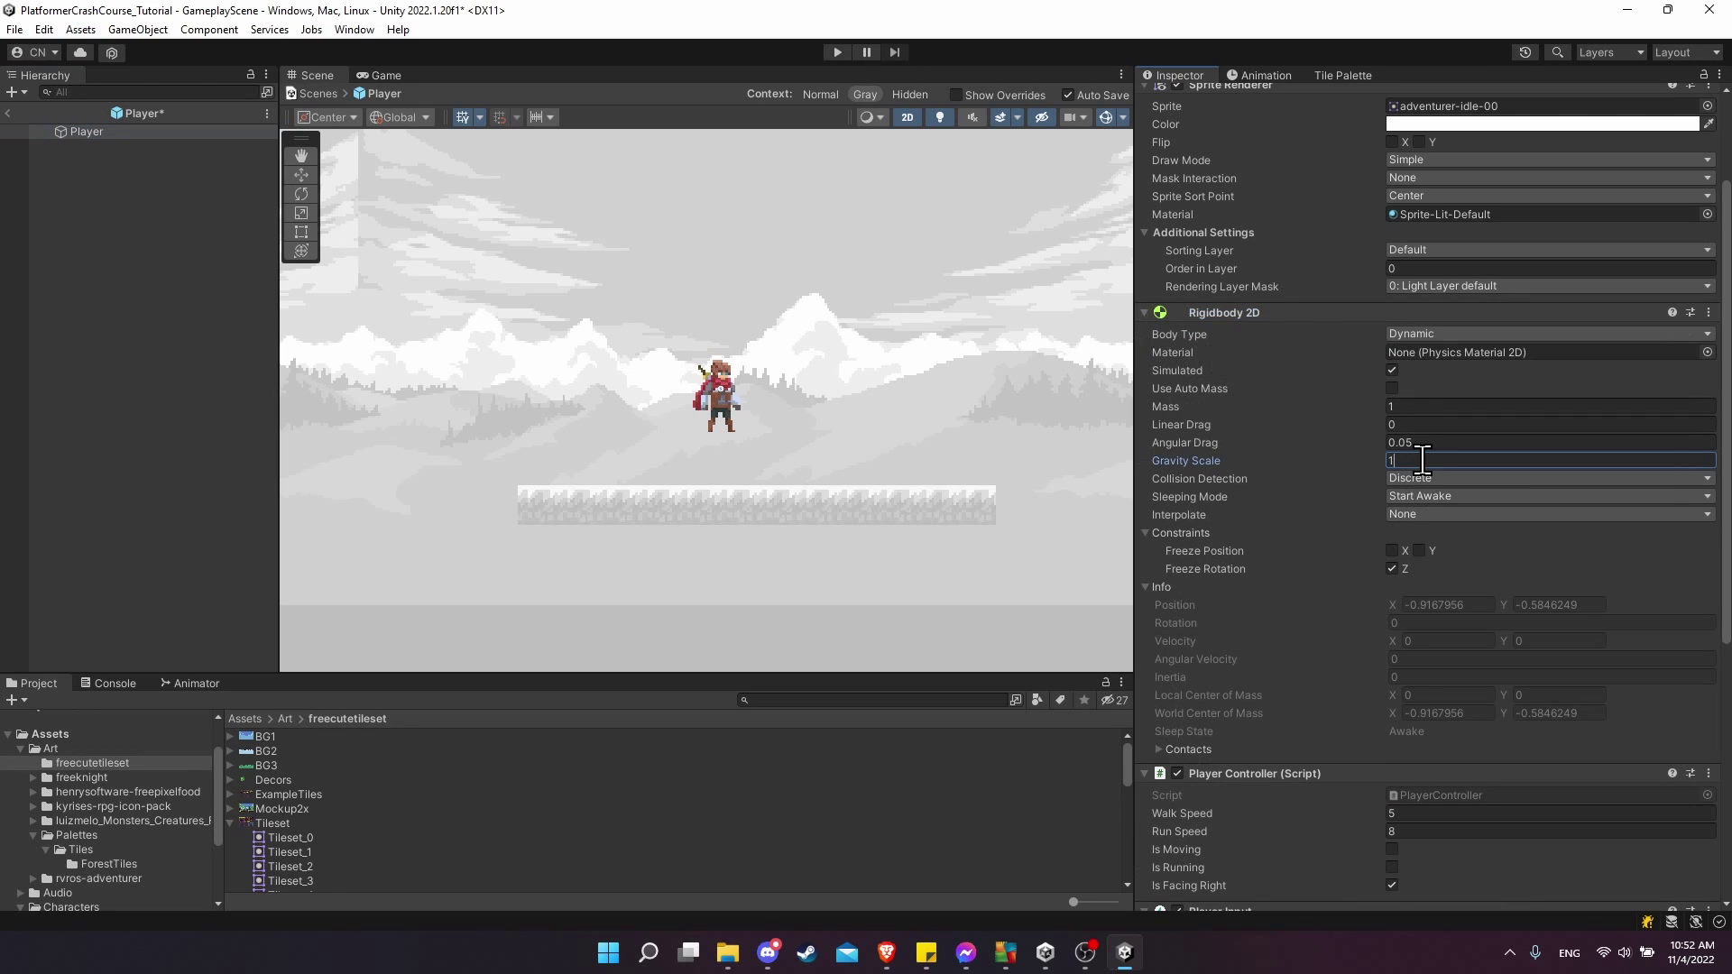
left_click(8, 113)
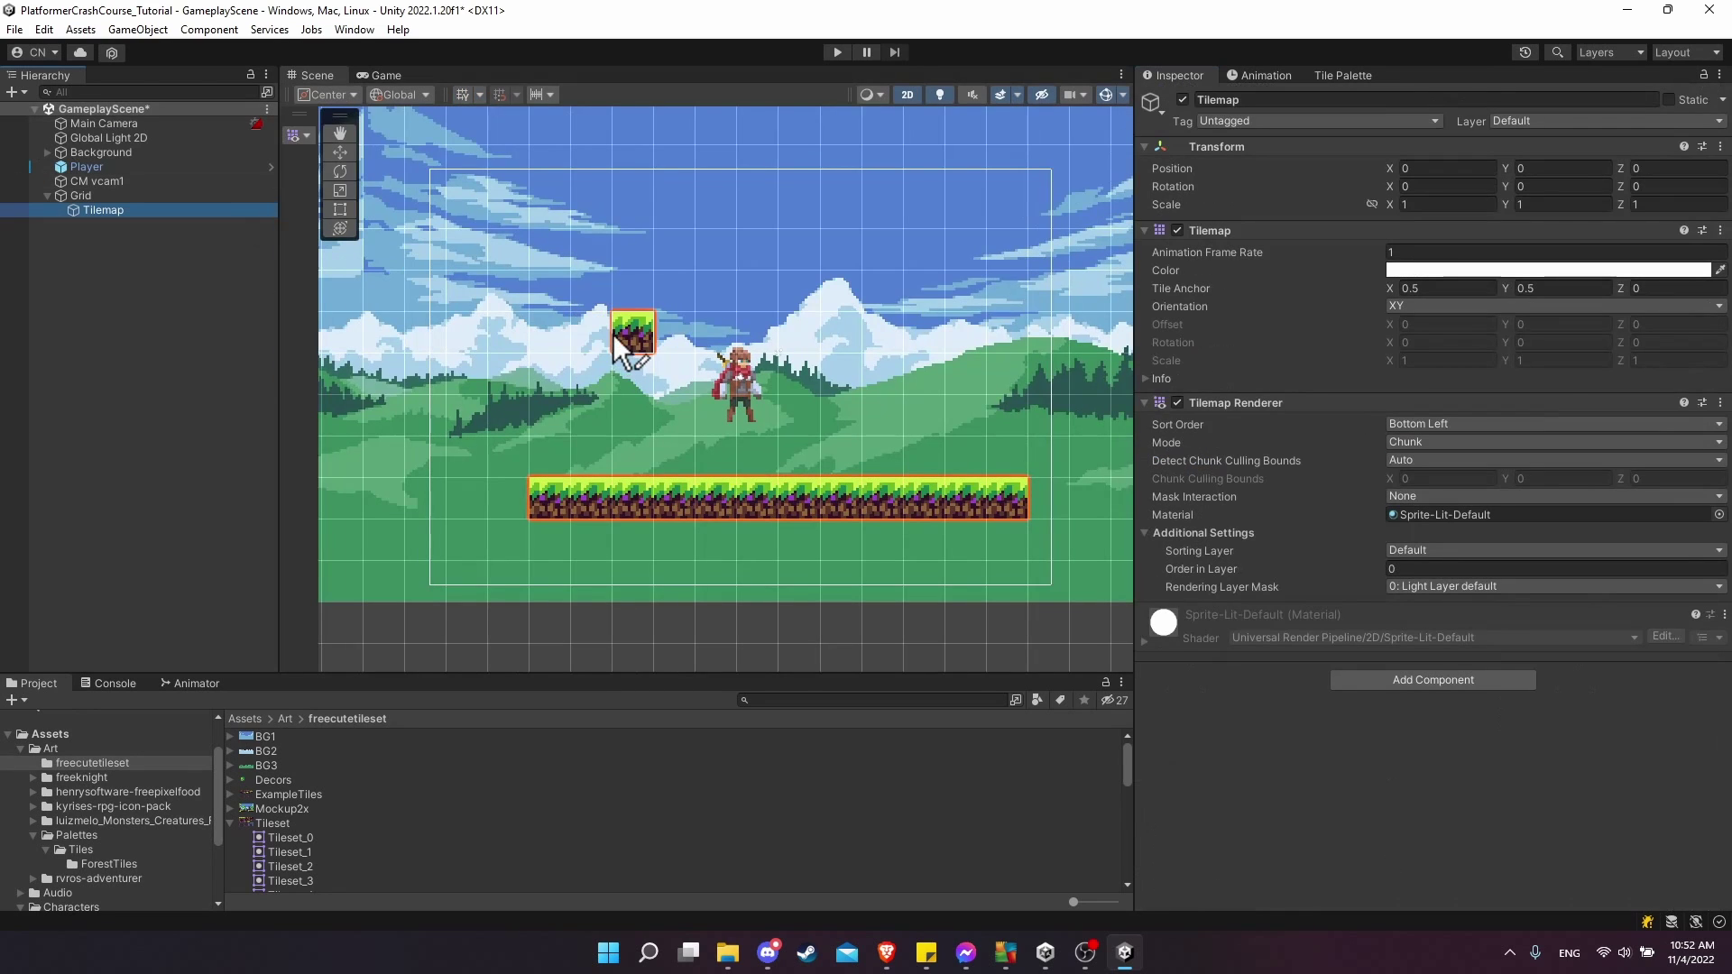
Step: Revert the scene Player's Gravity Scale override to the prefab value
left_click(194, 167)
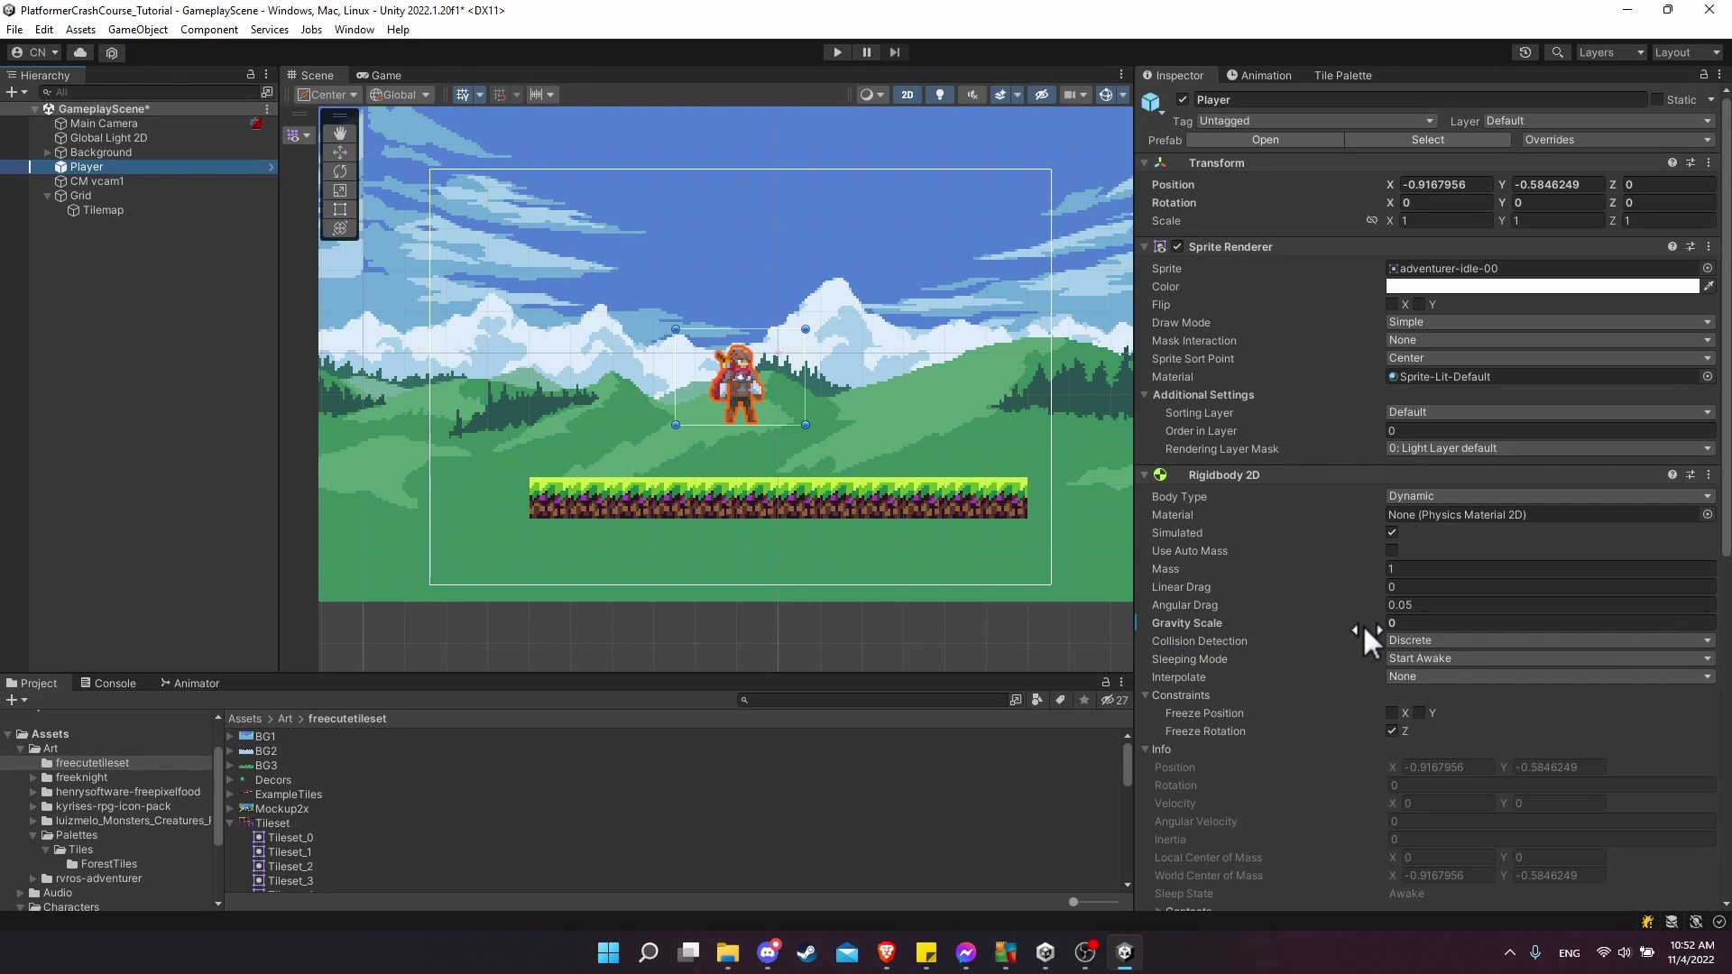
right_click(1238, 626)
left_click(1264, 673)
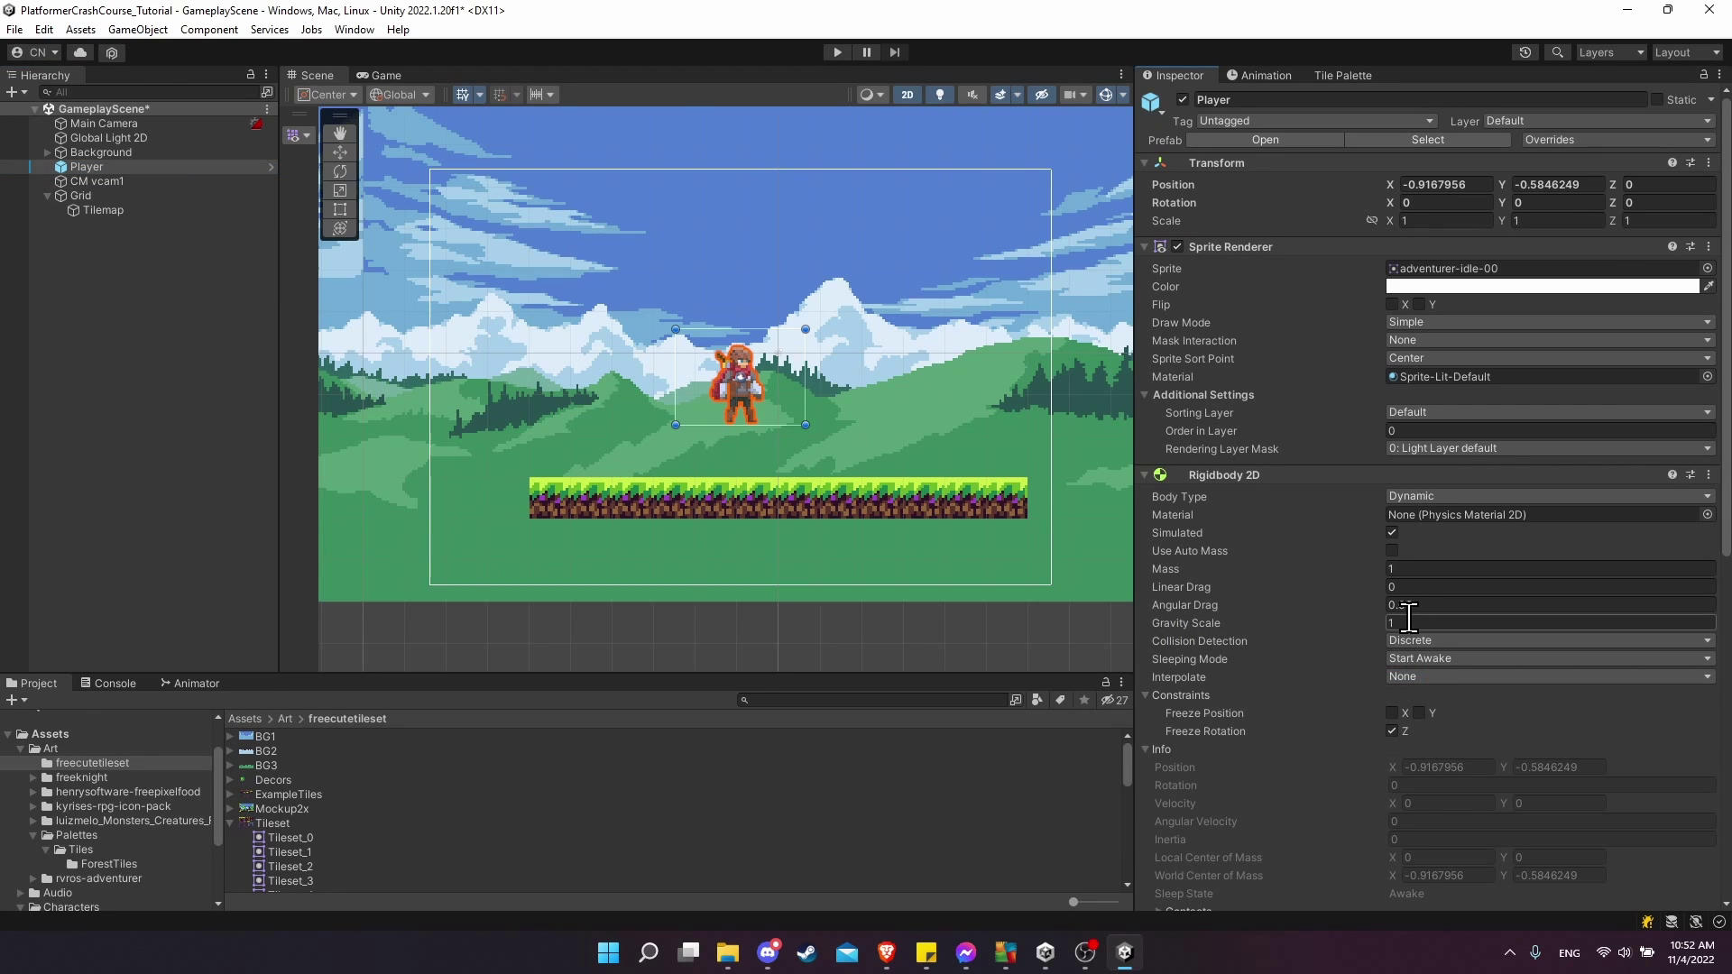